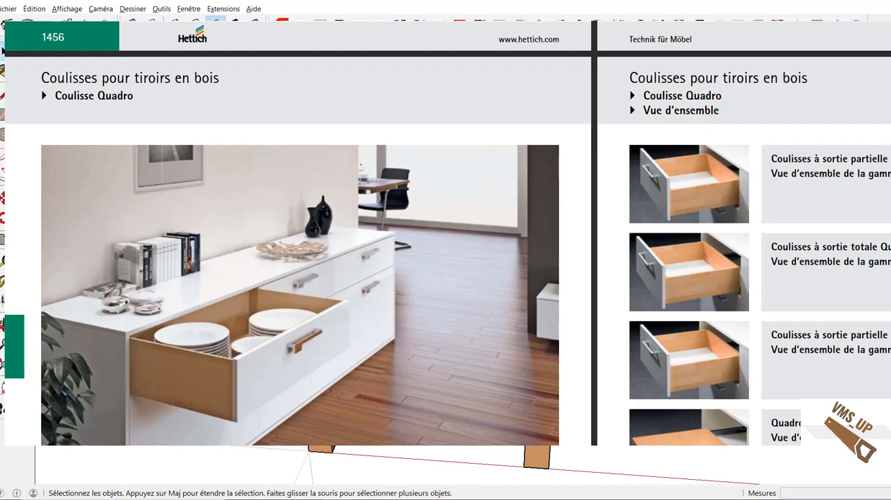
Step: Start a new wood piece named Cote_tiroir_B and set its view to Droite
middle_drag(616, 398, 748, 388)
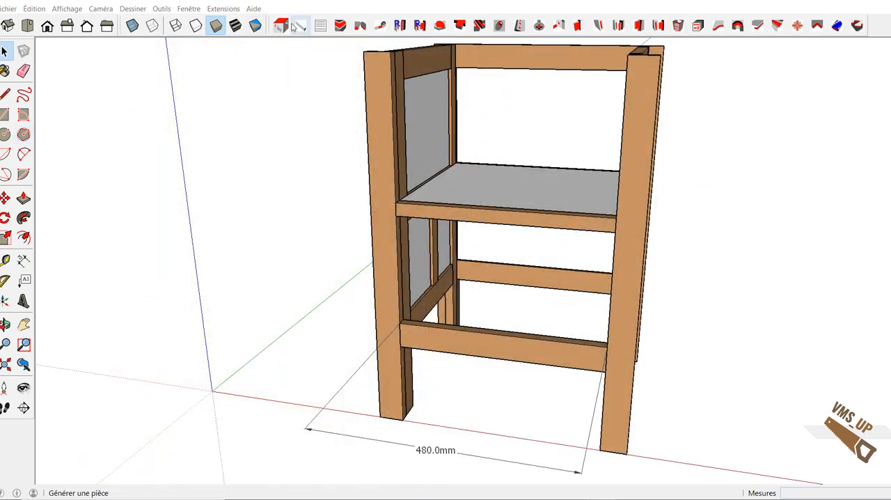
click(301, 26)
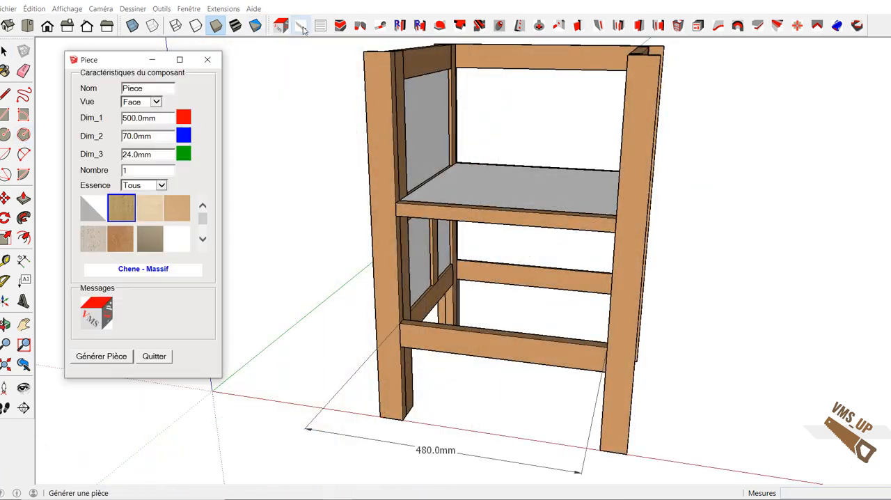
key(ctrl+a)
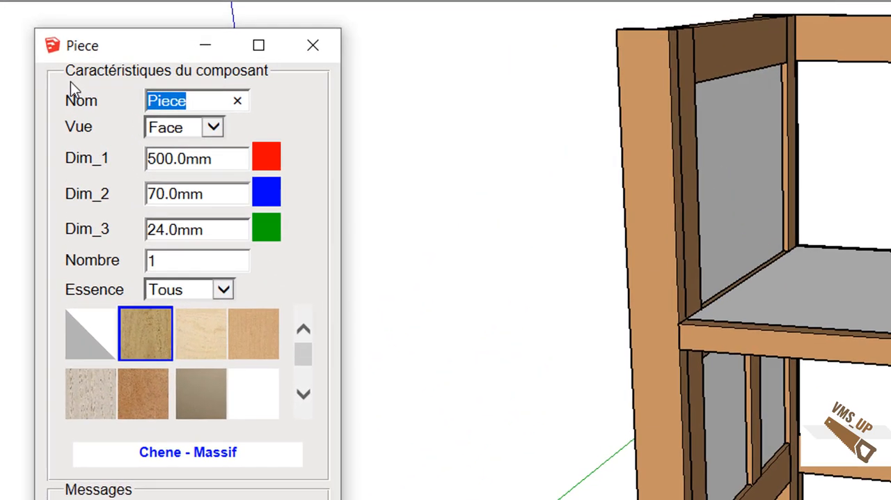
text(Cote_)
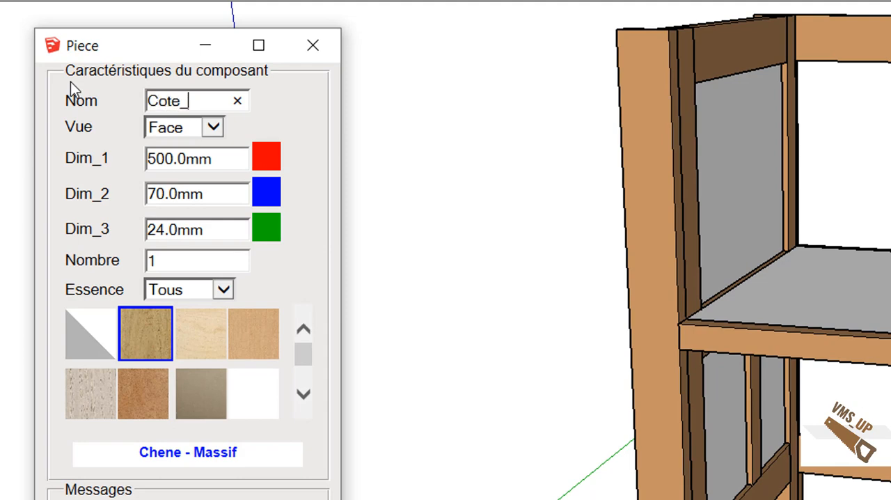
text(tiroir_B)
key(Tab)
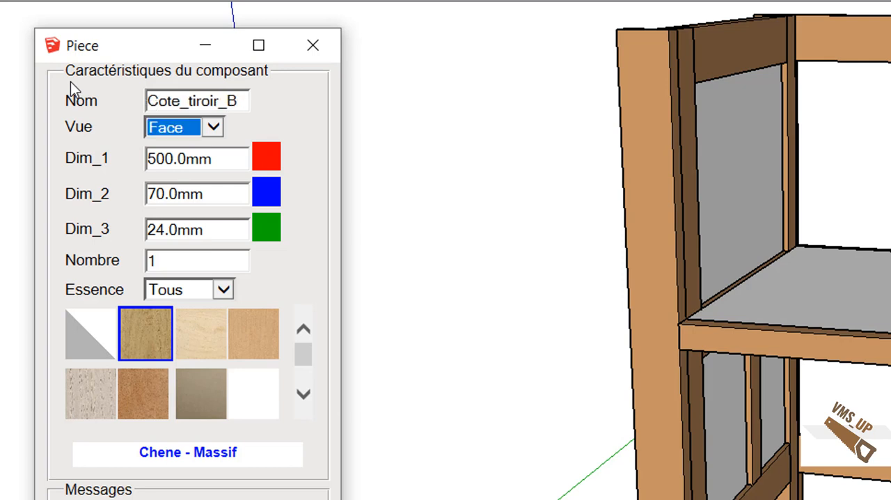
click(214, 129)
click(206, 146)
Step: Set the drawer side's dimensions to 416 mm, 130 mm and 16 mm
drag(219, 160, 101, 179)
text(416)
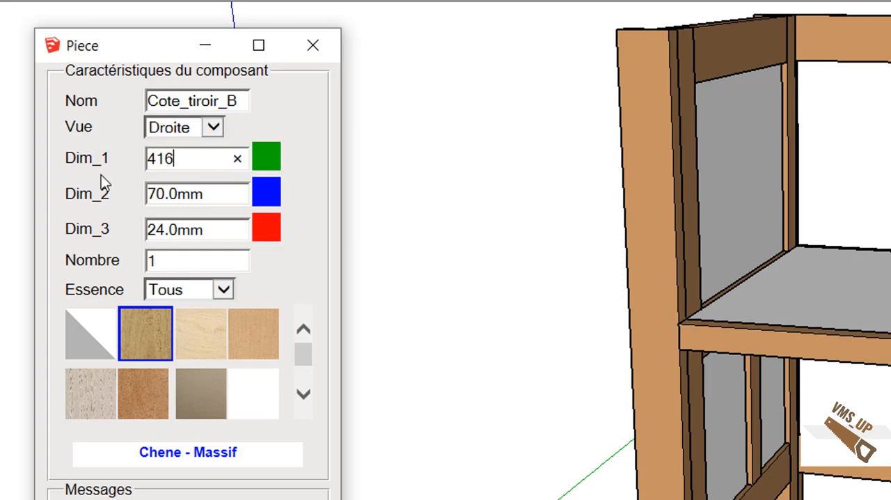
key(Tab)
text(130)
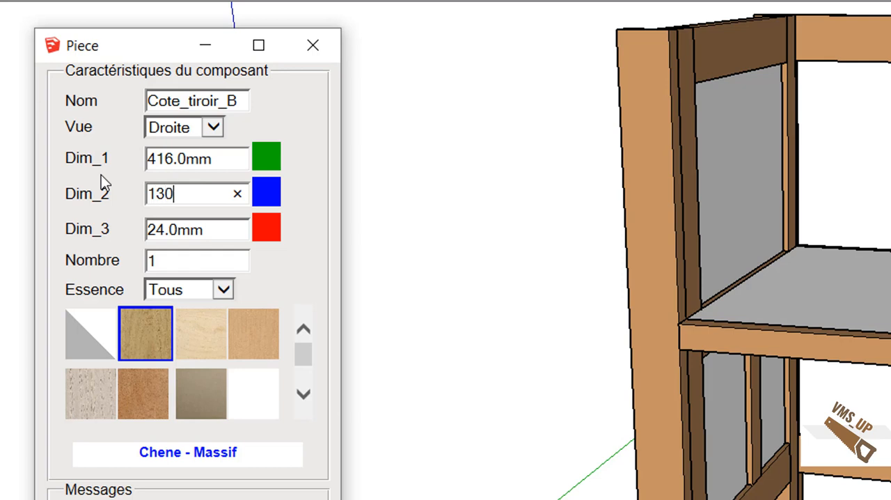
key(Tab)
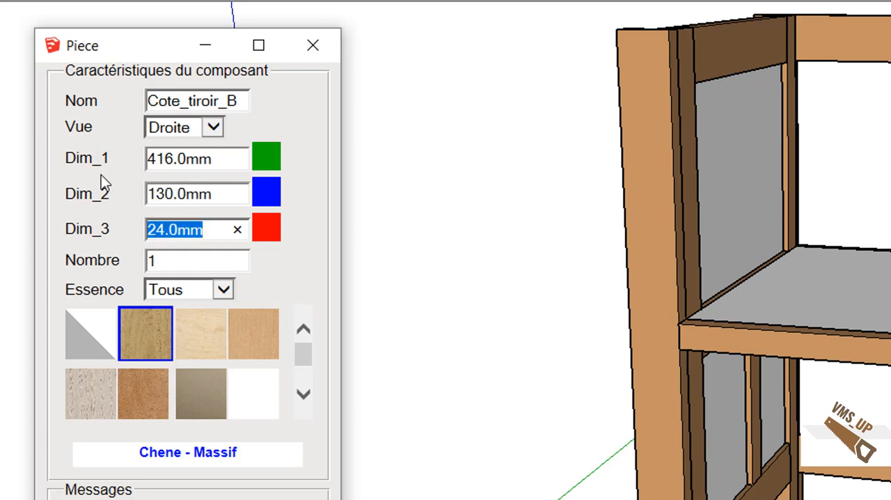
text(16)
key(Tab)
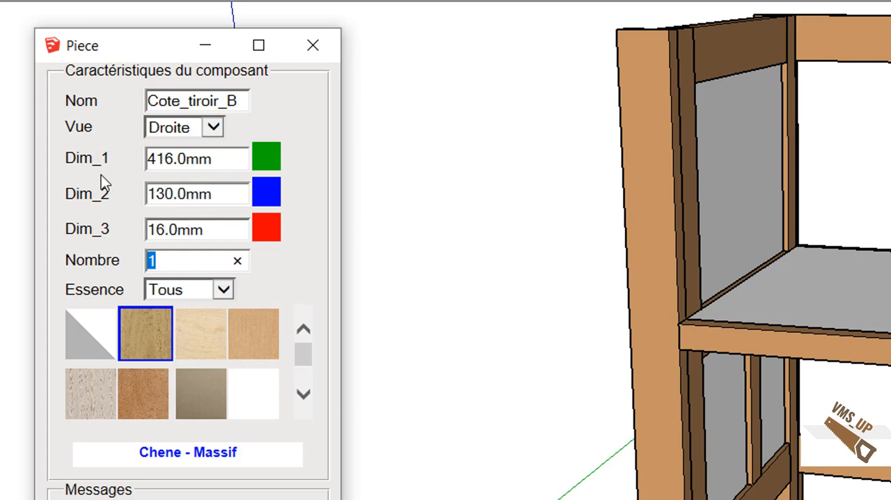
Step: Generate two drawer sides as an Identique series in Hetre - Massif, with Colorier set to Non
text(2)
key(Tab)
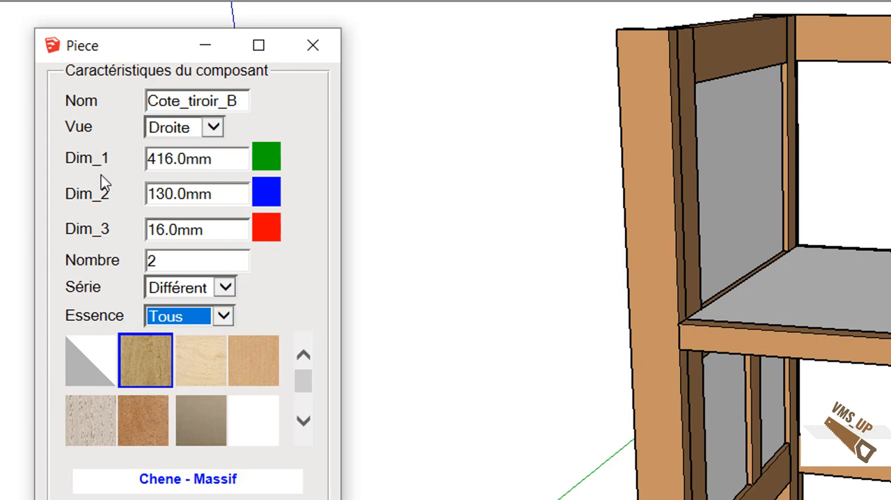
click(227, 287)
click(200, 271)
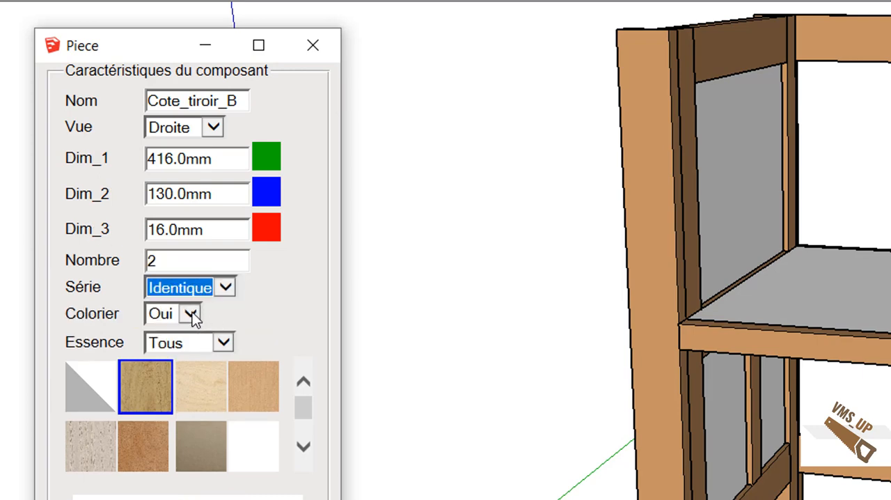
click(192, 312)
click(160, 295)
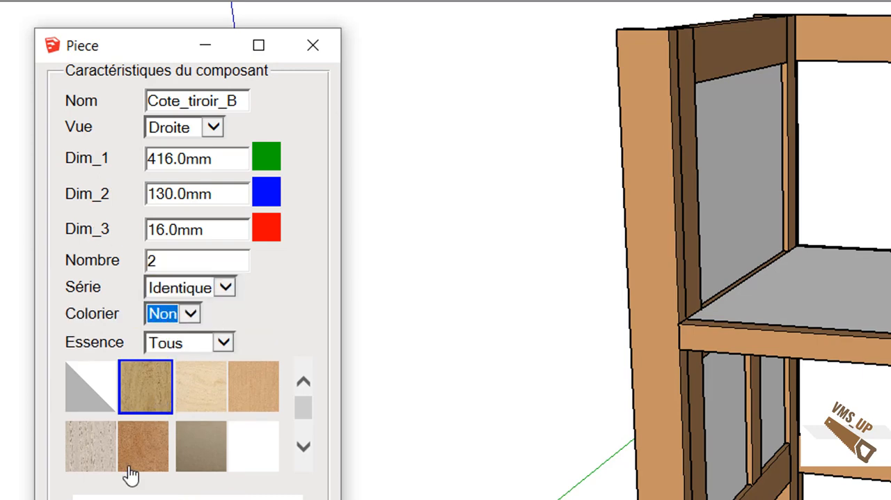
click(142, 446)
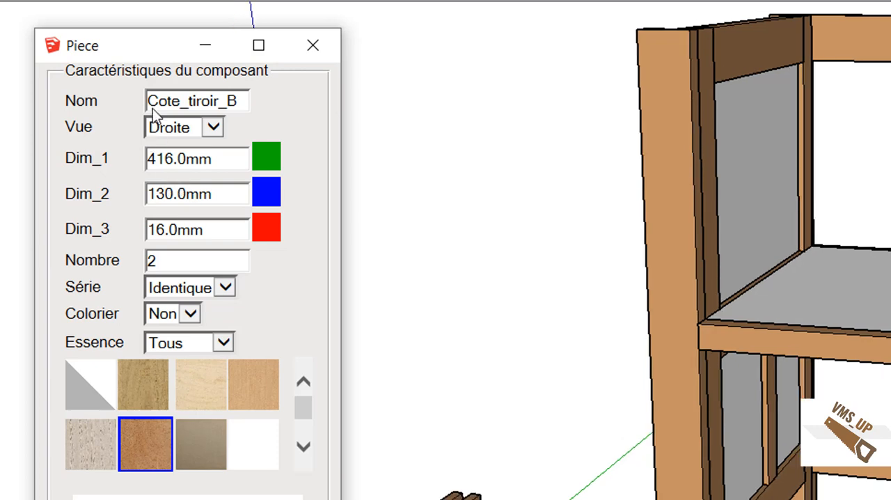
Step: Rename the piece definition as Facee_tiroir_B and set its view to Face
drag(149, 101, 173, 101)
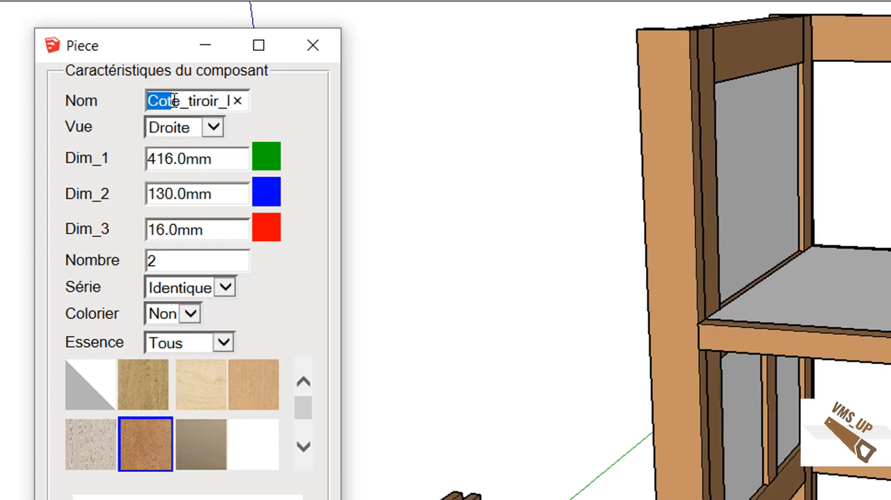
text(Face)
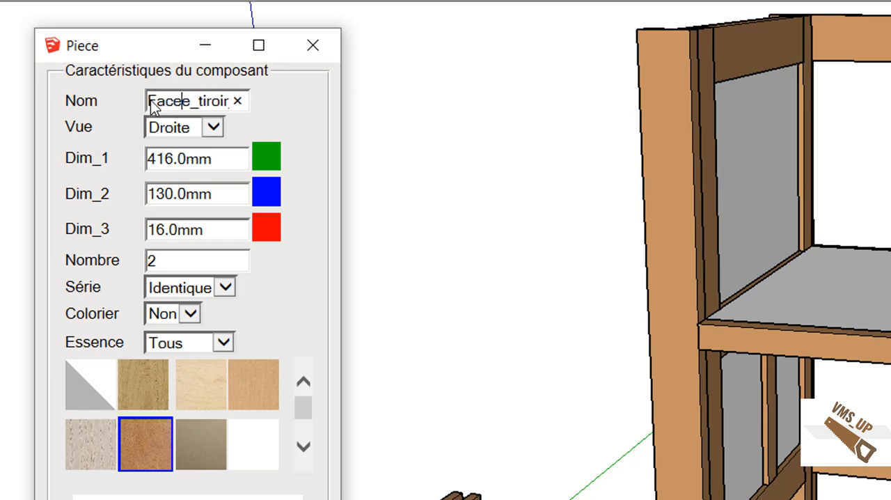
key(Tab)
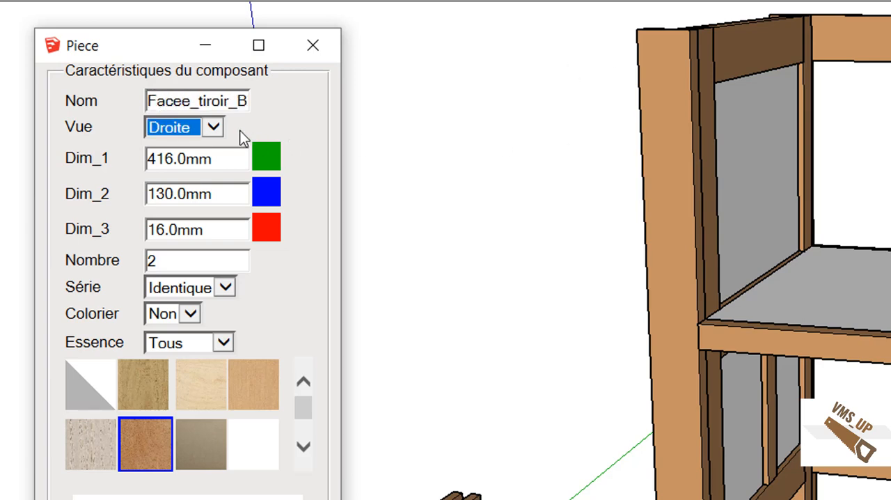
click(214, 127)
click(190, 112)
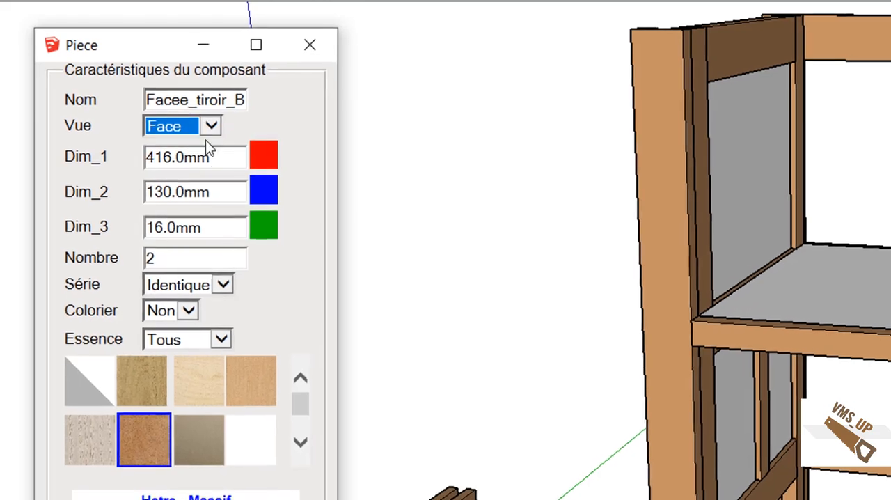
Step: Set Dim_1 to 440 mm, generate the two drawer face pieces and close the piece generator
key(Tab)
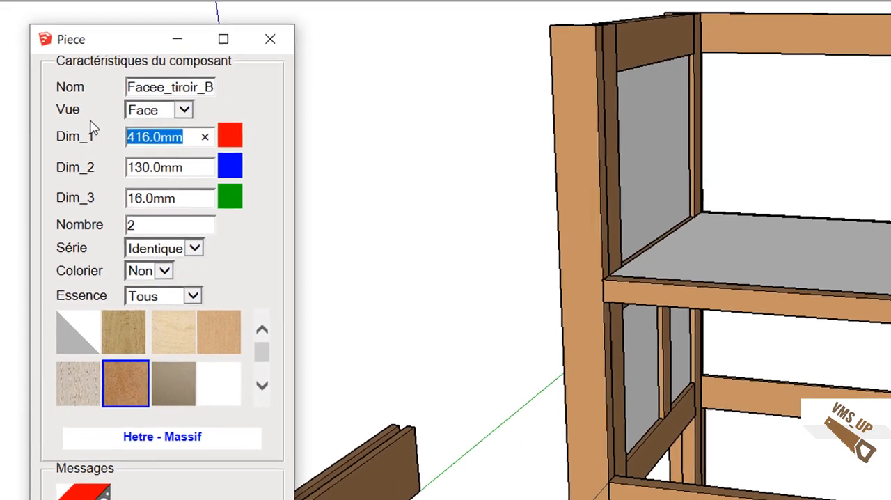
text(440)
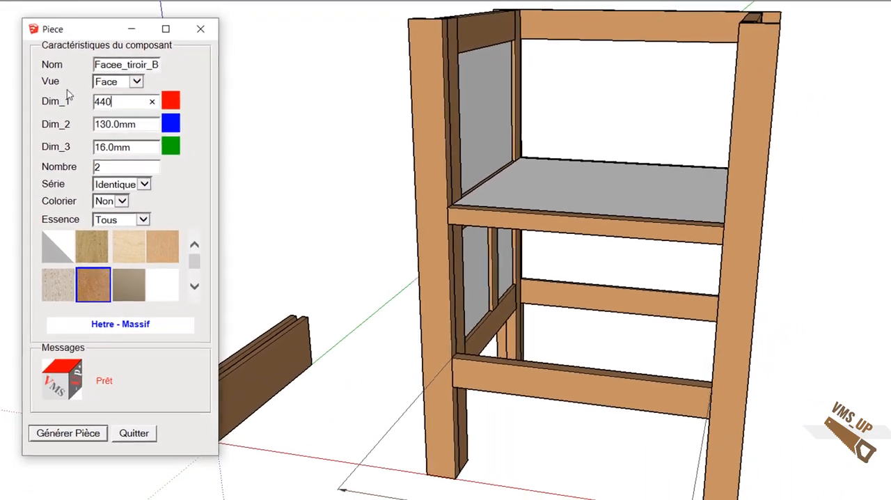
key(Tab)
key(Tab)
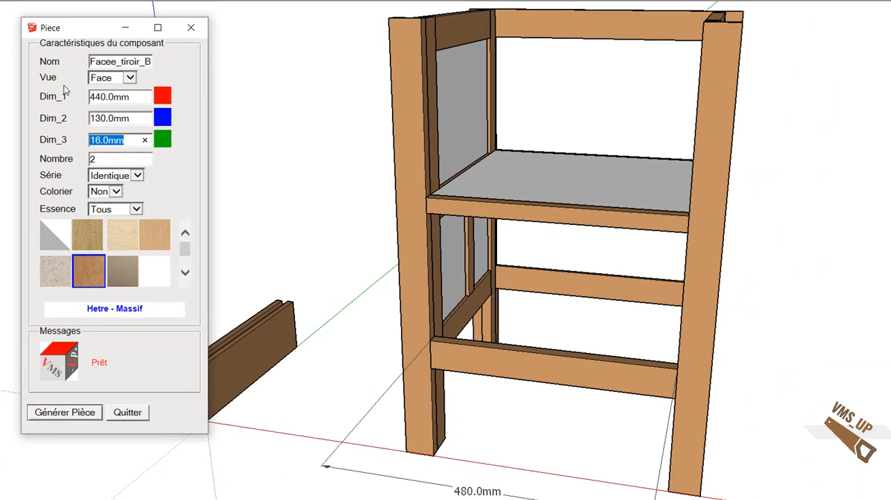
key(Tab)
click(79, 415)
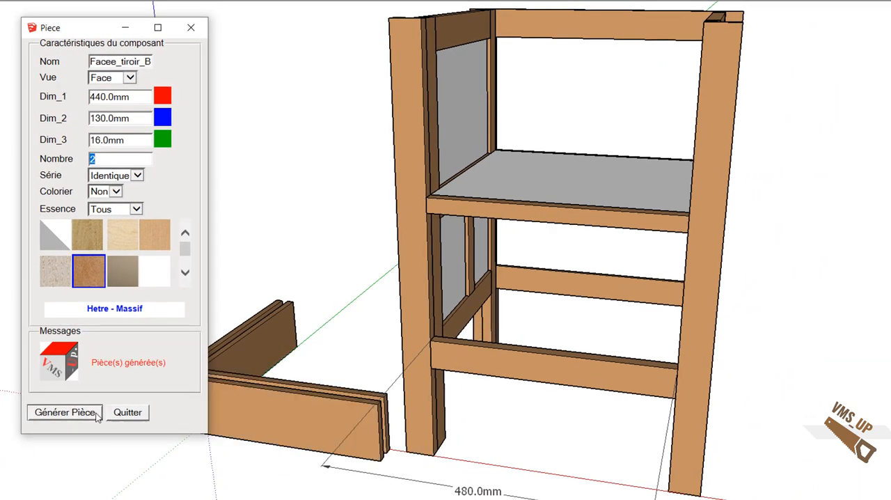
click(139, 415)
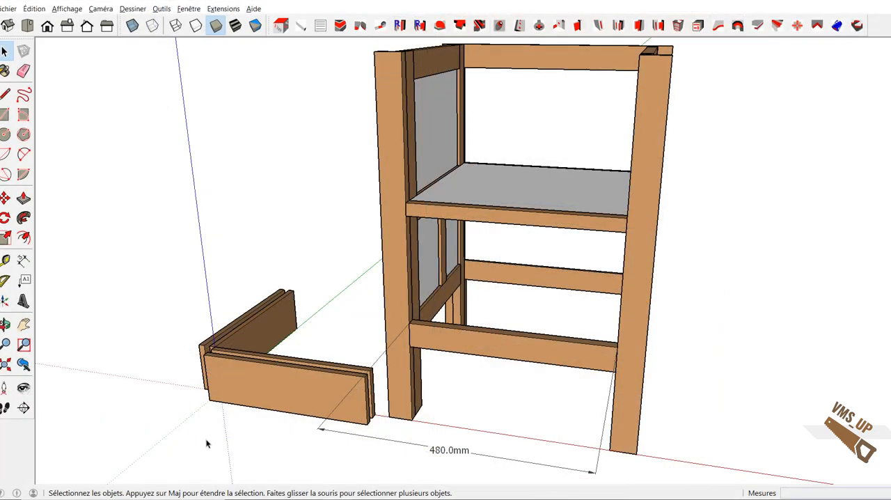
Step: Move the outer drawer side so it sits flush against the left end of the front face piece
middle_drag(202, 376, 200, 398)
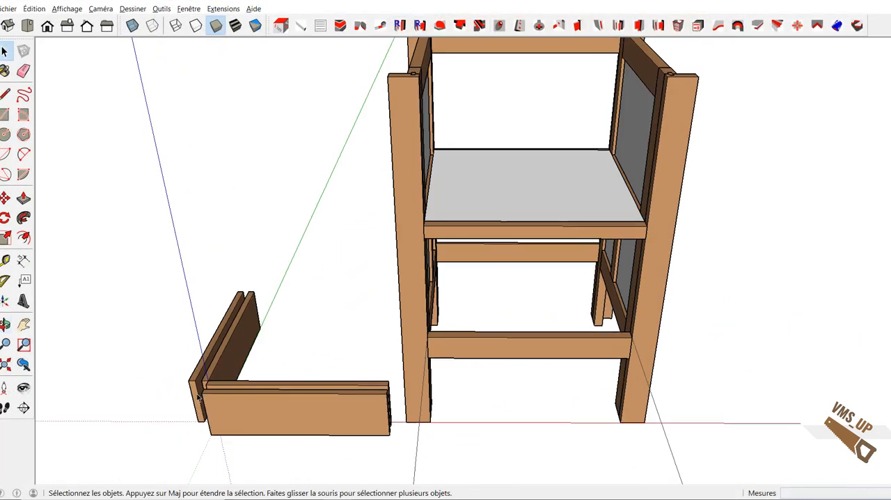
scroll(197, 394, up, 3)
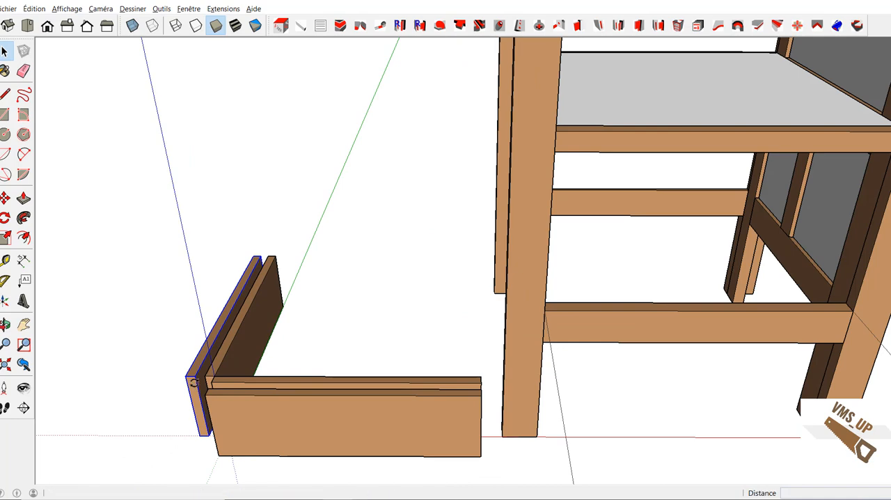
key(m)
drag(118, 306, 130, 328)
key(space)
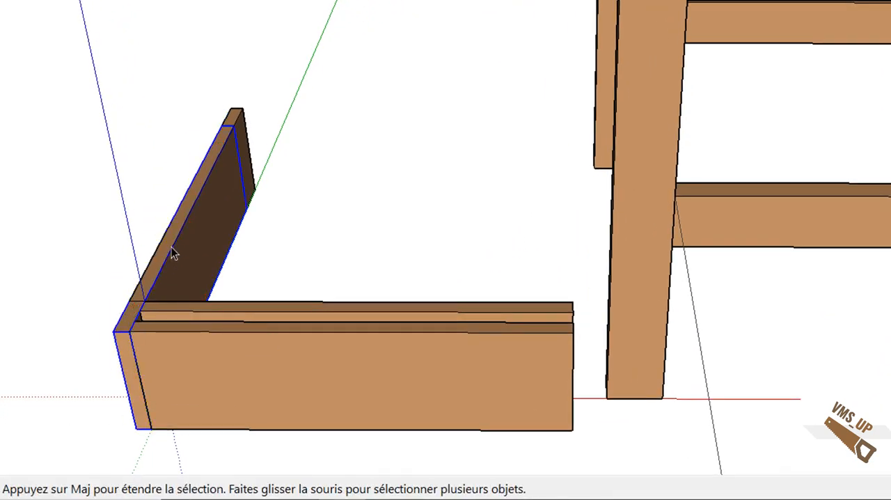
Step: Move the other drawer side to the right end of the front face piece, flush with its front corner
click(240, 142)
key(m)
drag(241, 139, 406, 93)
drag(344, 243, 575, 332)
key(space)
Step: Move the inner face piece to the rear of the drawer, between the back ends of the two sides
click(395, 309)
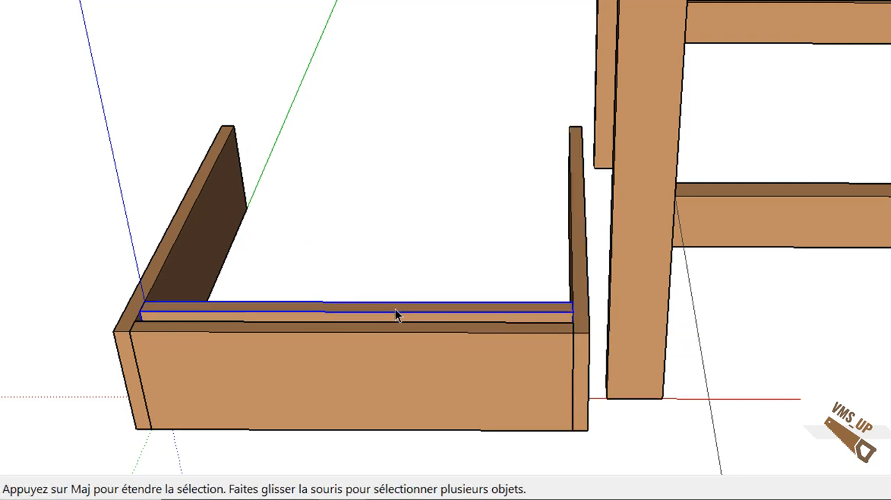
key(m)
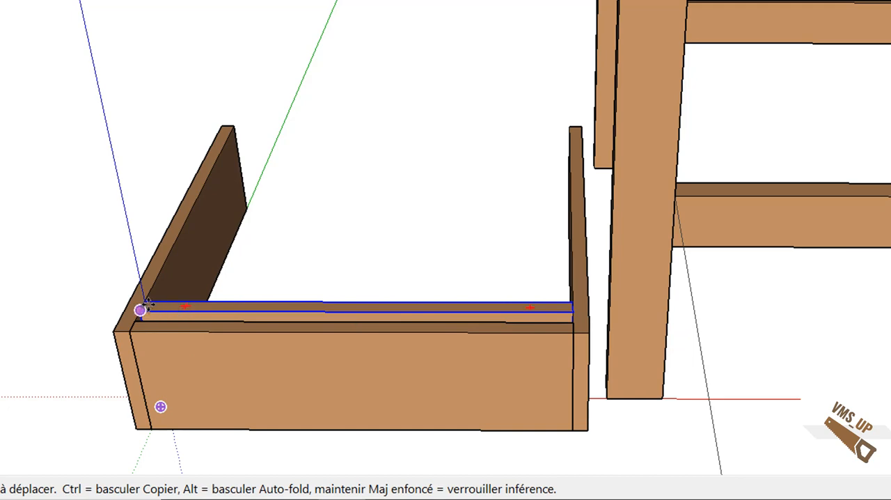
drag(146, 300, 233, 123)
Step: Flip the drawer's rear face piece with the Symétrie et Rotation command
middle_drag(253, 191, 205, 149)
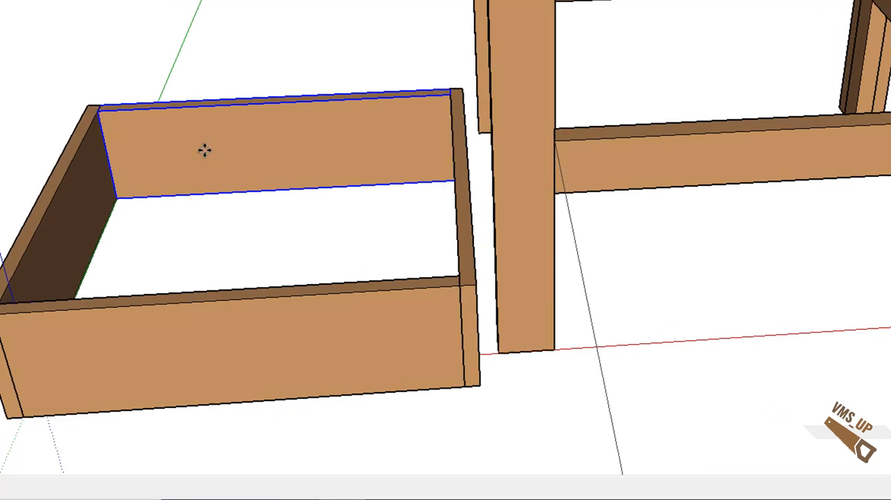
right_click(205, 152)
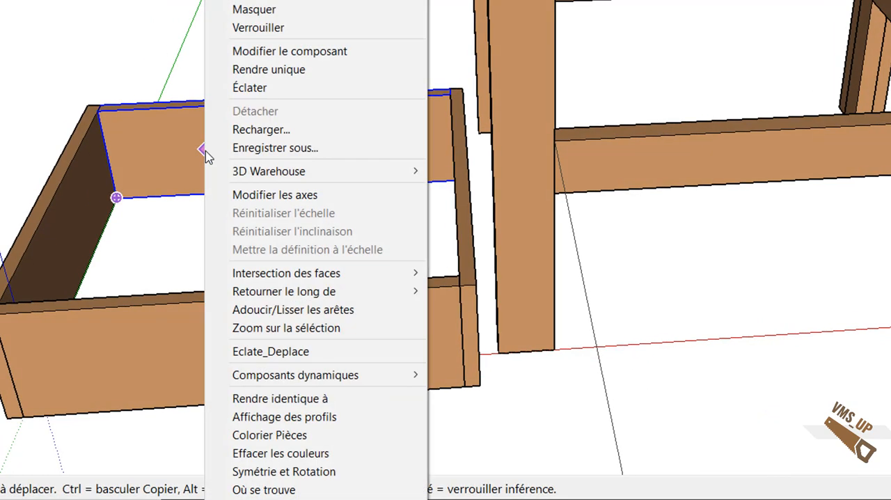
click(307, 477)
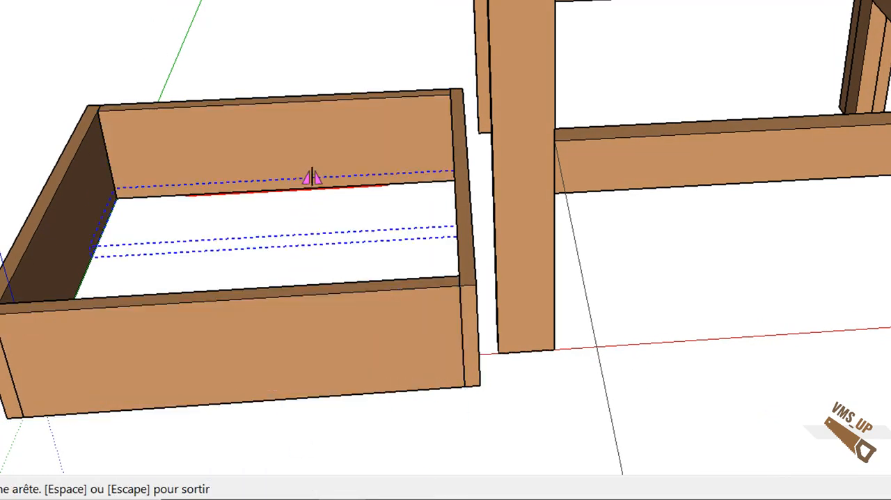
mouse_move(103, 248)
middle_down()
mouse_move(48, 248)
mouse_move(129, 245)
middle_up()
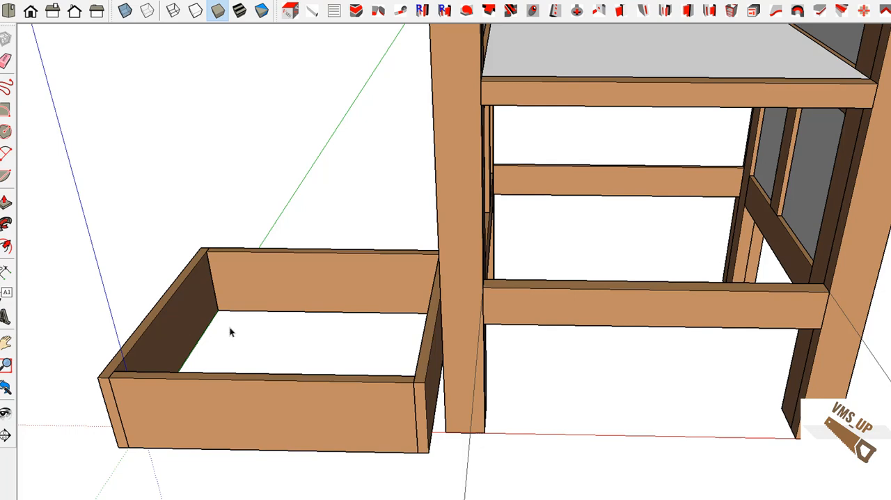
Step: Machine Rainure_languette tongue-and-groove joints at the drawer's corners with a face distance of 0, 8 mm depth and 8 mm thickness
middle_drag(253, 347, 349, 354)
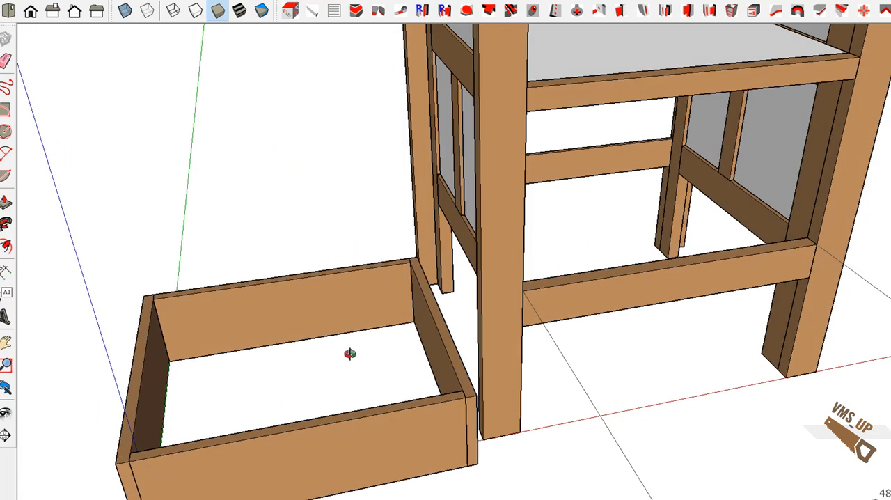
click(512, 11)
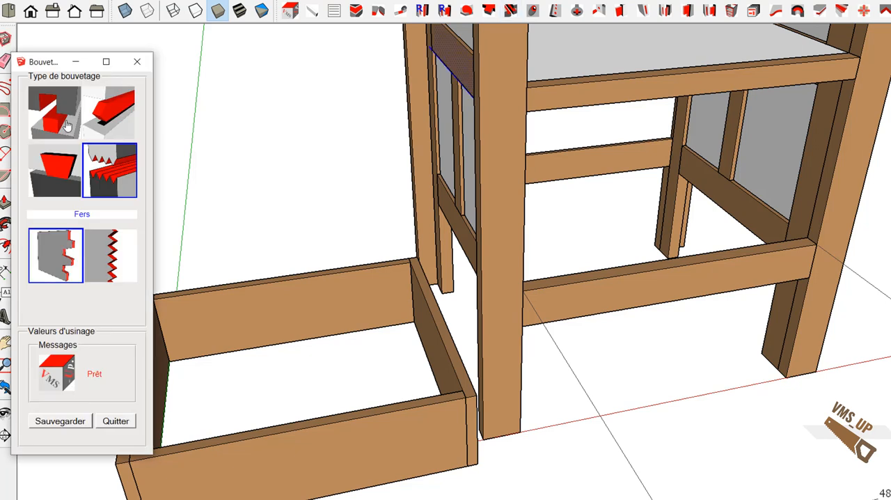
click(67, 125)
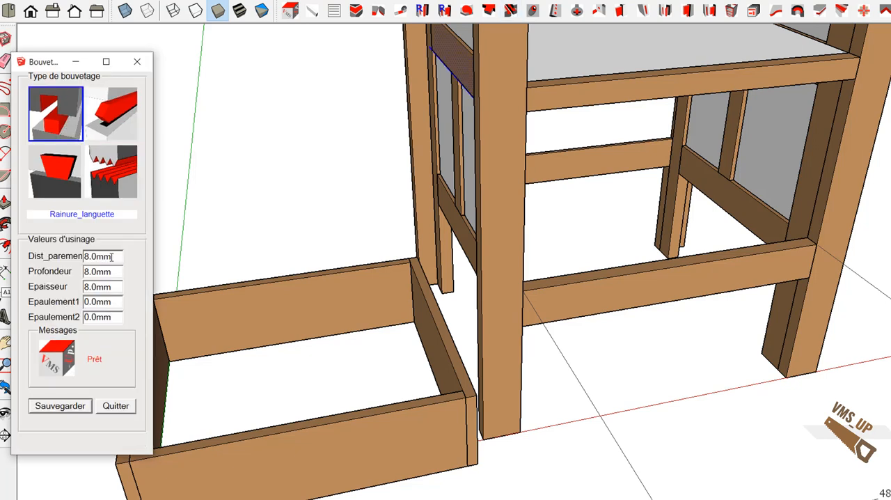
drag(109, 256, 75, 254)
text(0)
key(Tab)
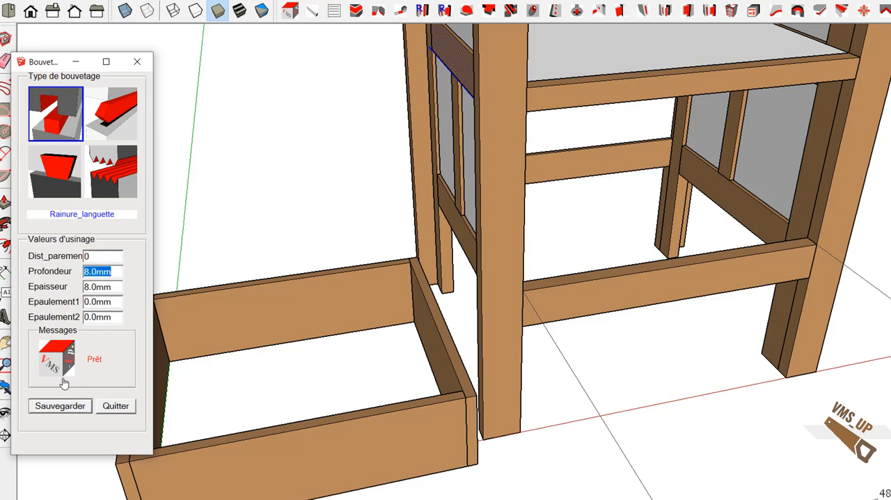
middle_drag(253, 380, 186, 369)
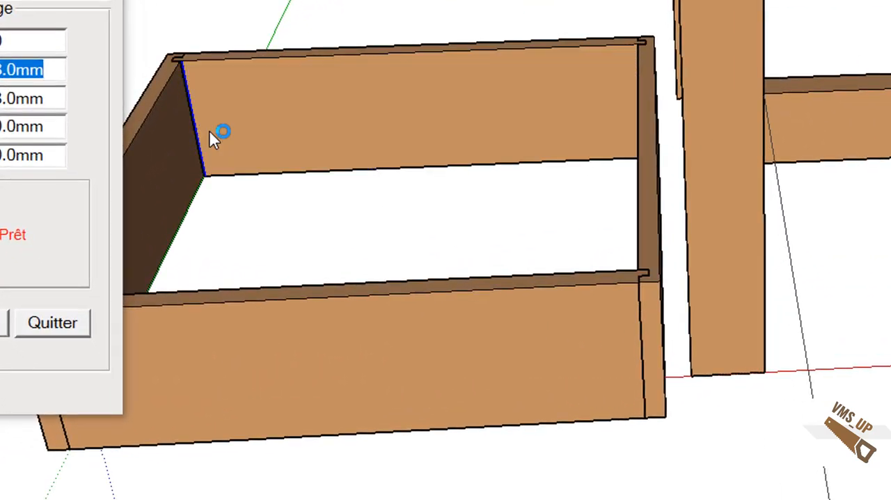
click(220, 133)
middle_drag(294, 205, 447, 325)
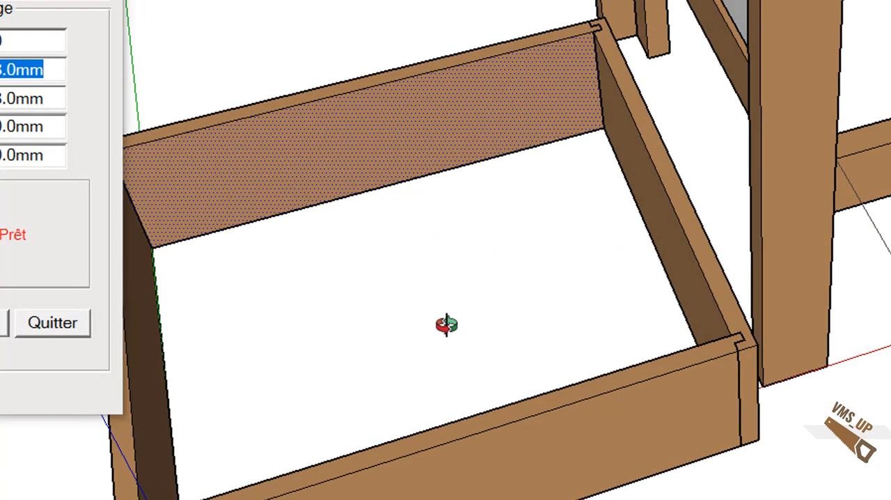
click(83, 321)
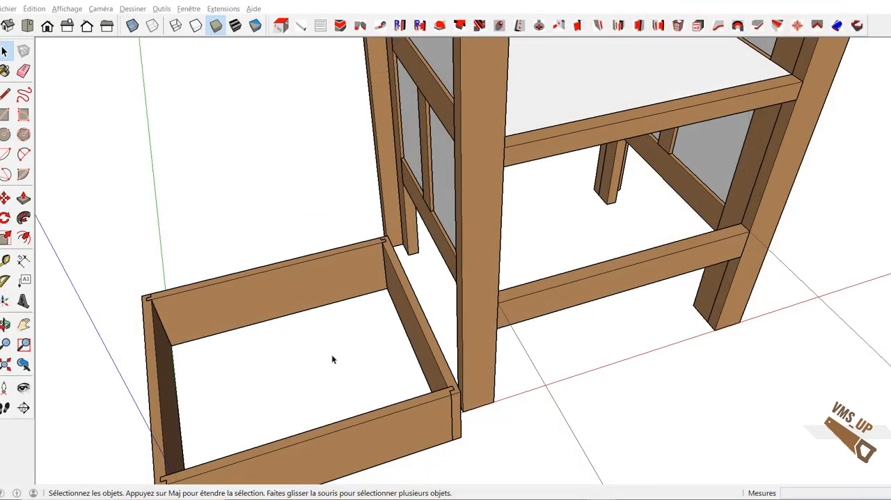
Step: Set up a Rainure contour machining with a 12 mm face distance, 5 mm groove depth and 10 mm groove width
key(o)
drag(332, 355, 317, 252)
key(space)
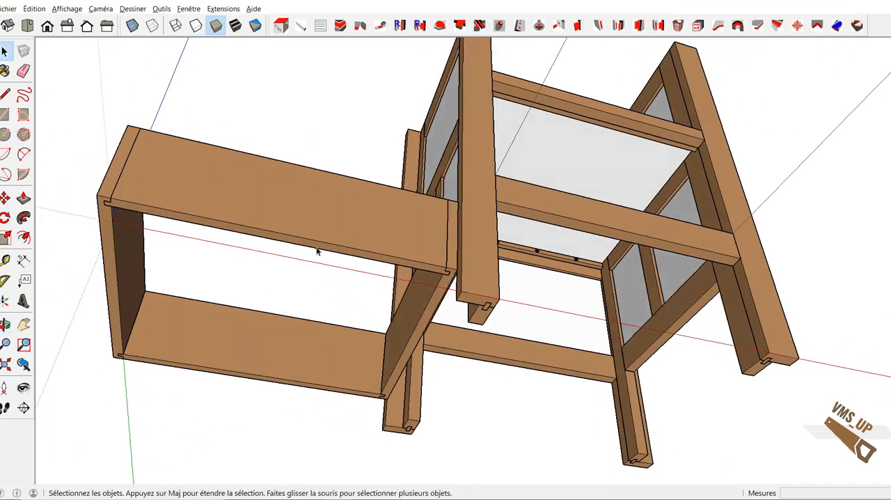
click(341, 25)
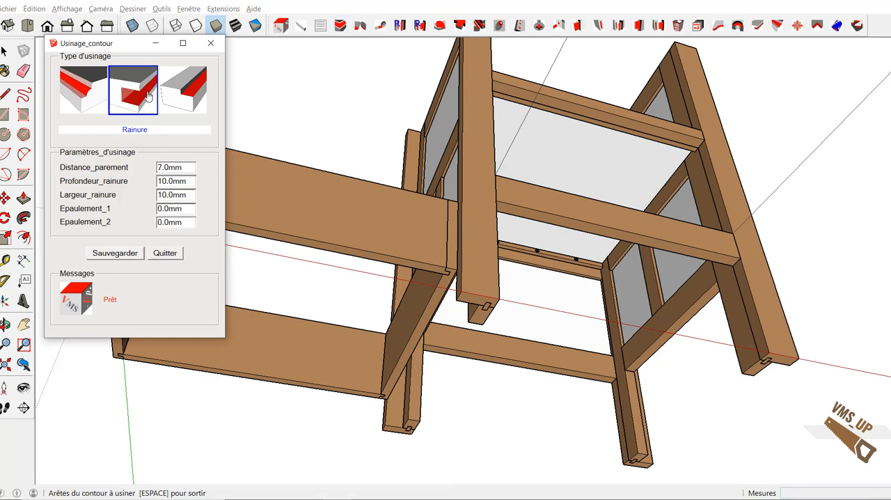
click(148, 93)
drag(188, 167, 133, 162)
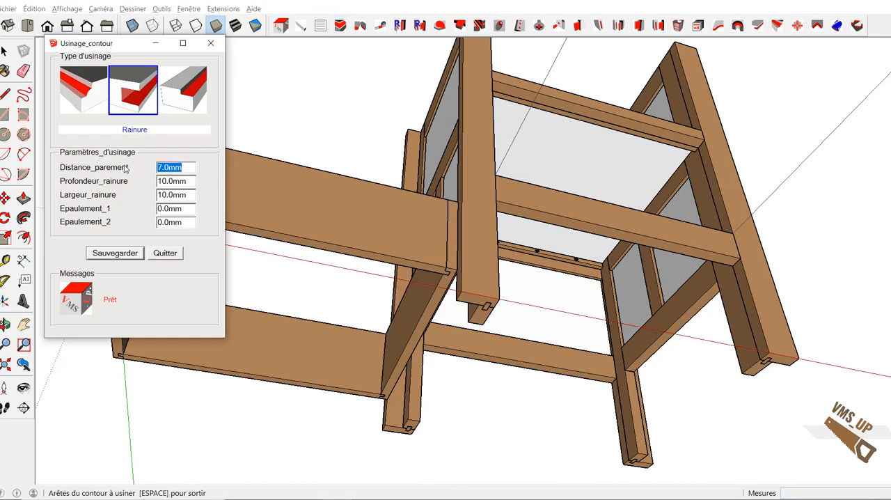
text(12)
key(Tab)
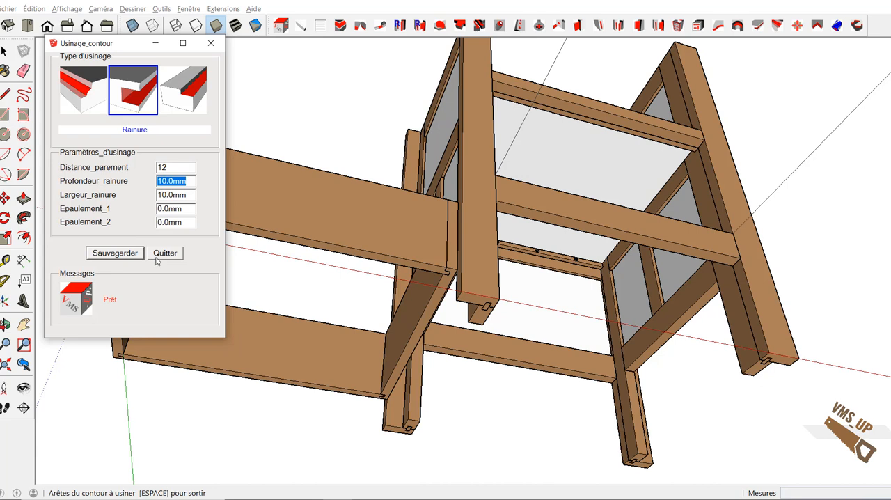
text(5)
key(Tab)
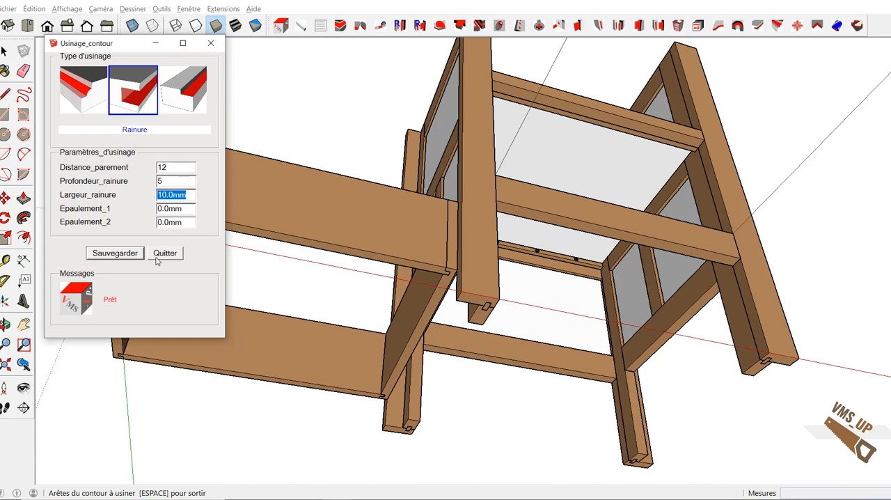
key(Tab)
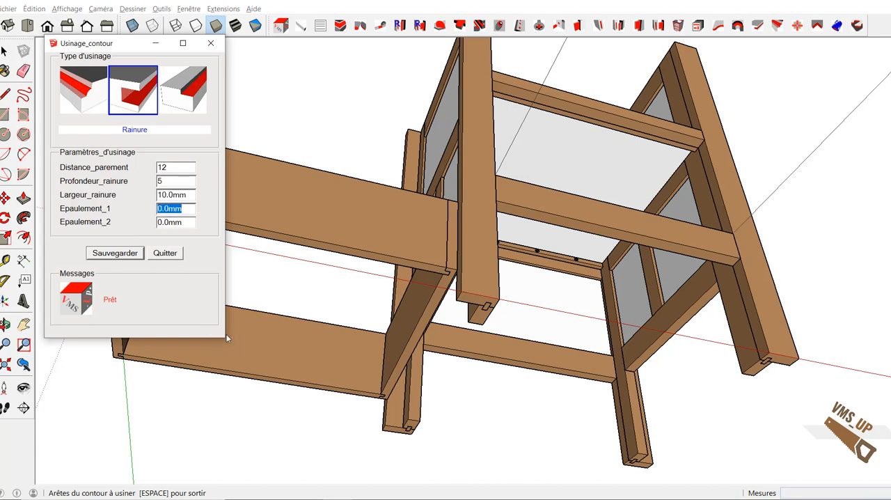
Step: Cut the groove along the lower inner edges of the drawer's rear face piece and the adjoining side
middle_drag(269, 304, 318, 354)
scroll(318, 352, up, 5)
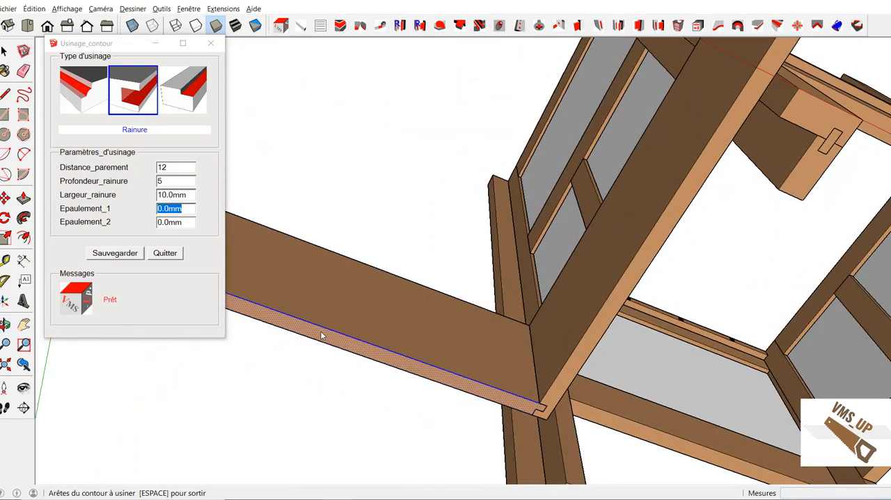
click(321, 337)
right_click(322, 335)
click(338, 339)
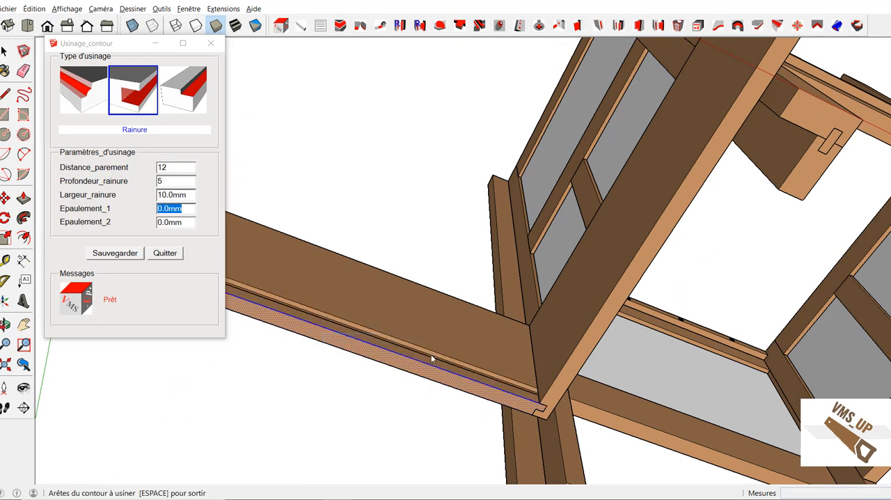
click(565, 378)
right_click(566, 378)
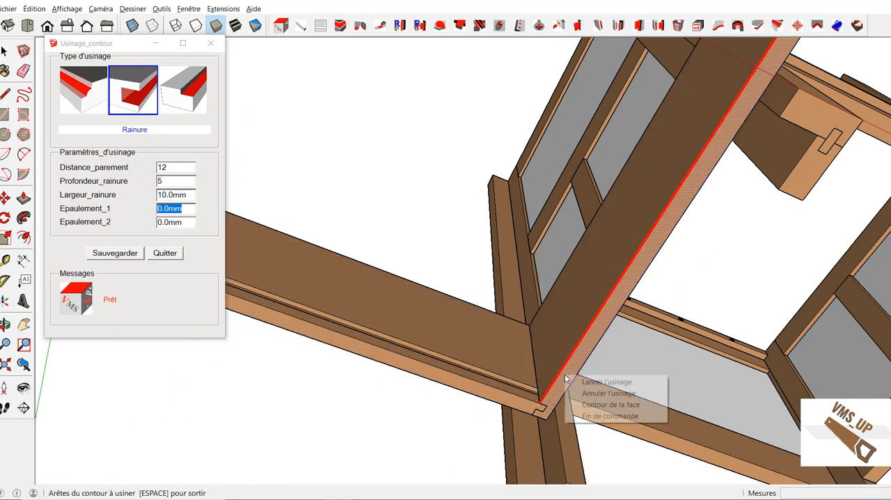
click(579, 385)
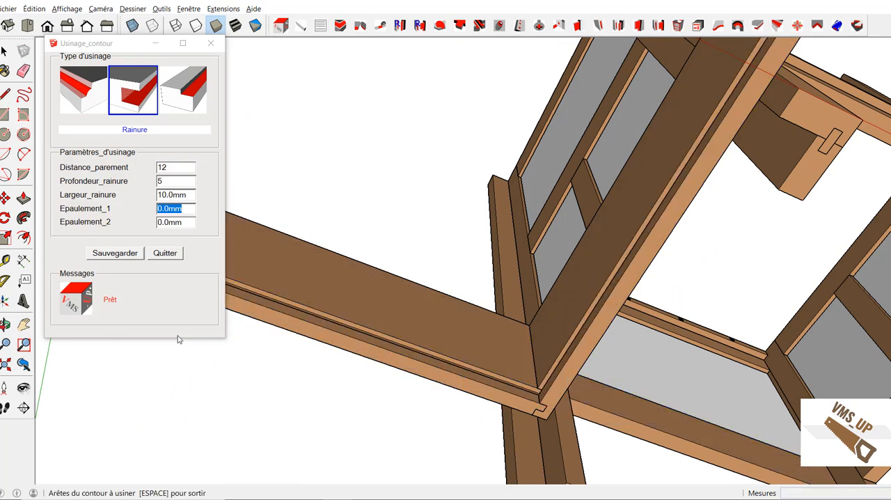
click(165, 252)
Step: Measure the drawer's inside length and width between its inner corners on the underside
middle_drag(273, 170, 255, 257)
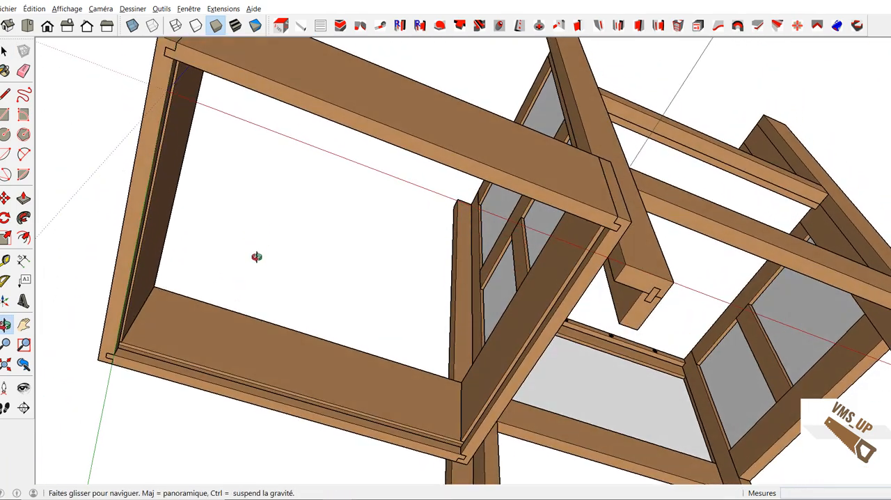
key(t)
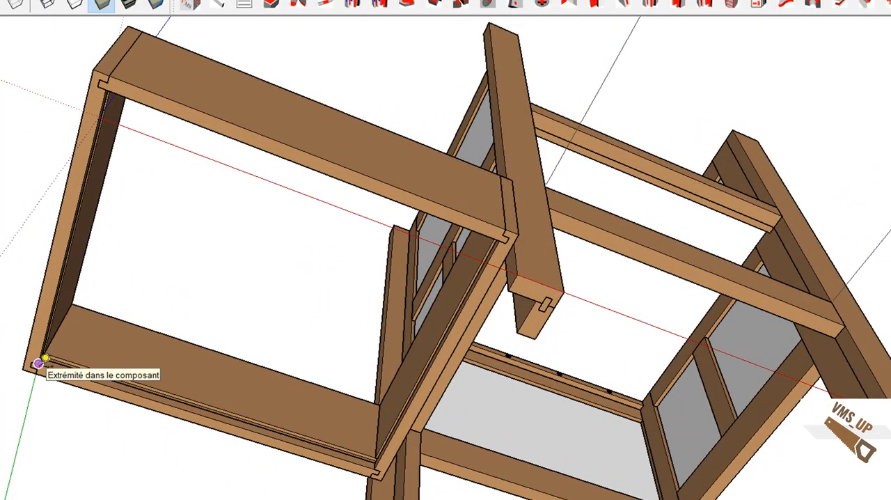
click(38, 363)
mouse_move(384, 462)
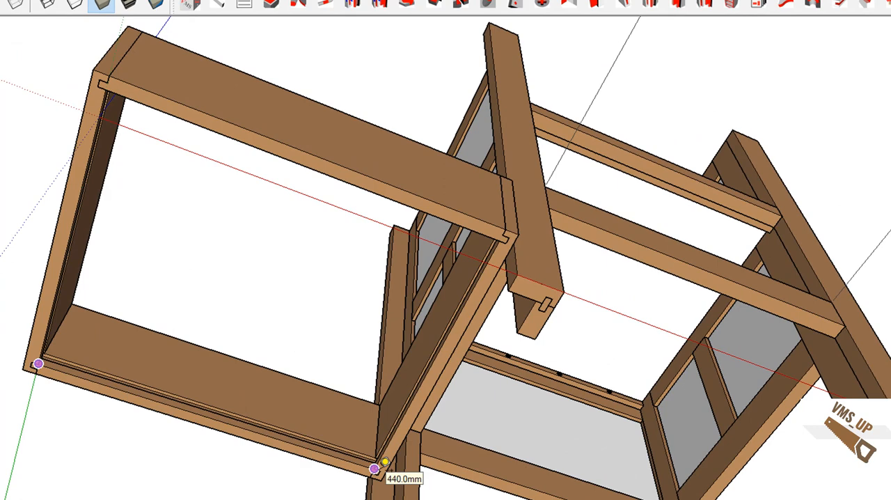
mouse_move(115, 88)
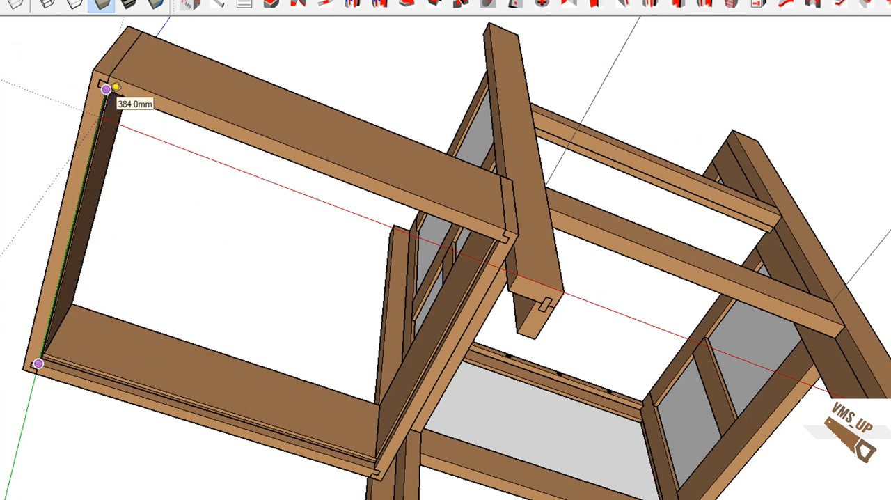
key(space)
Step: Begin a new piece named Fond_tiroir for the drawer bottom, with its view set to Dessus
click(219, 4)
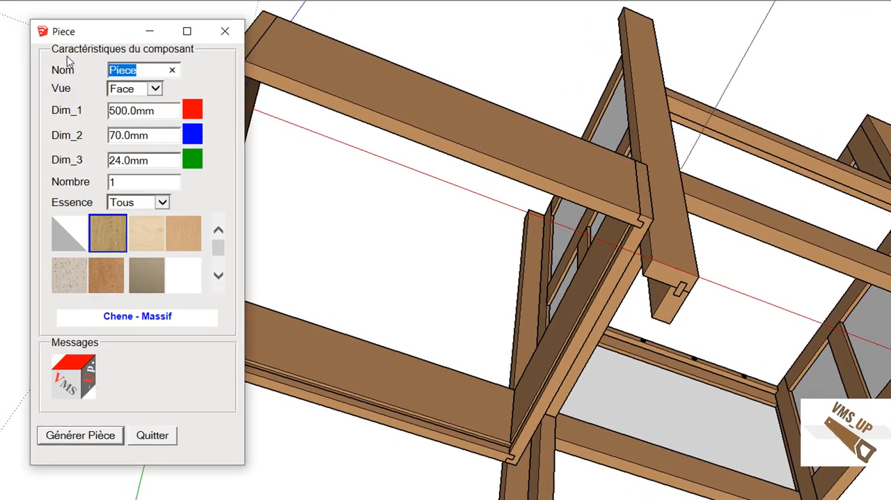
text(Fo)
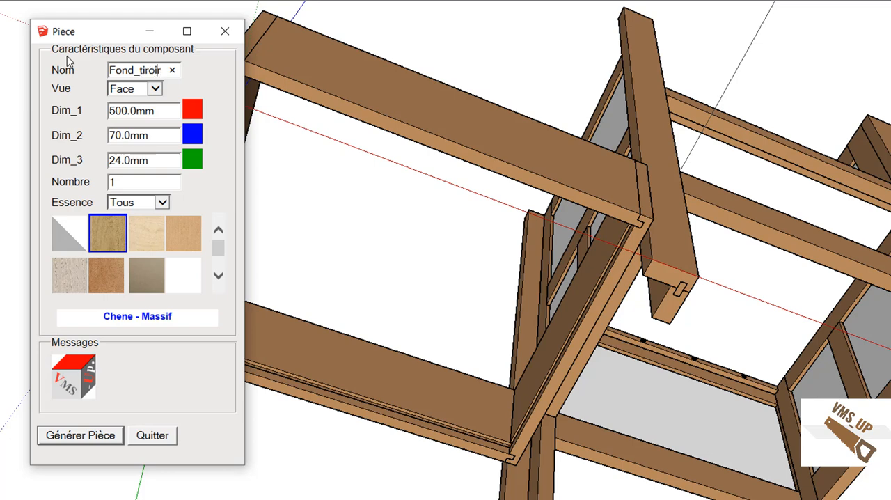
text(nd_tiroir)
key(Tab)
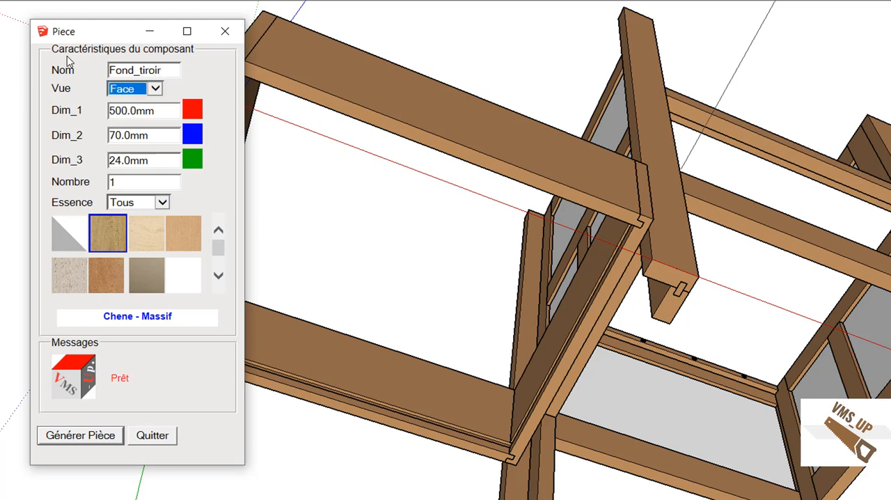
click(157, 88)
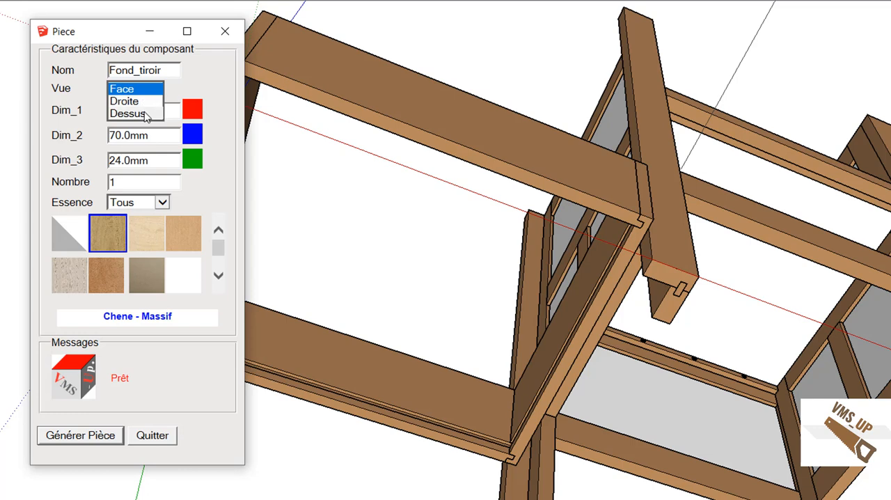
click(143, 115)
key(Tab)
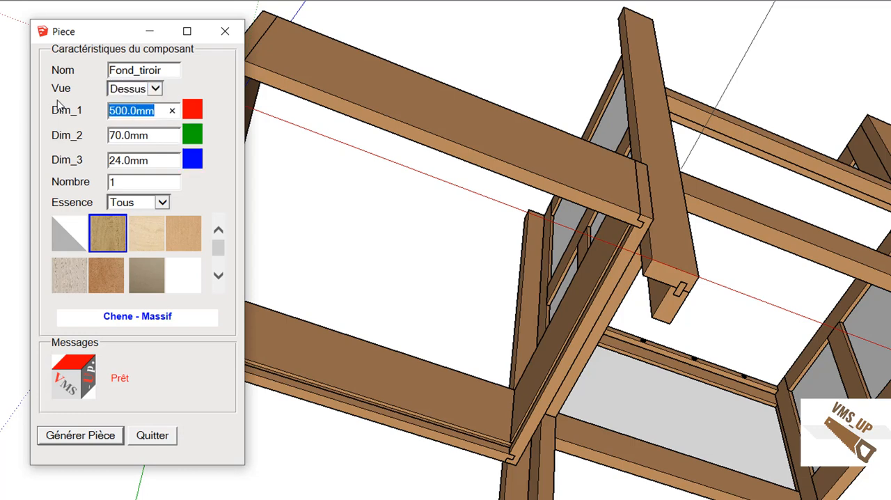
Step: Generate the drawer bottom at 450 × 394 × 10 mm in Melamine - Panneau
text(450)
key(Tab)
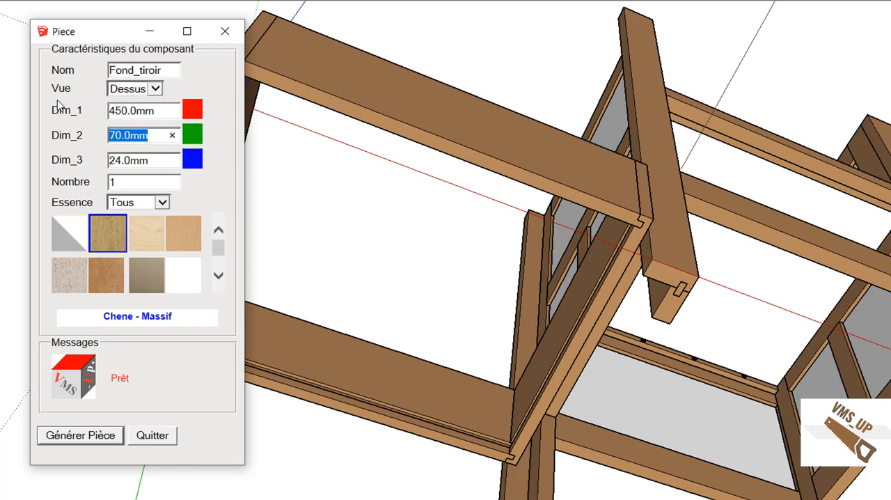
text(394)
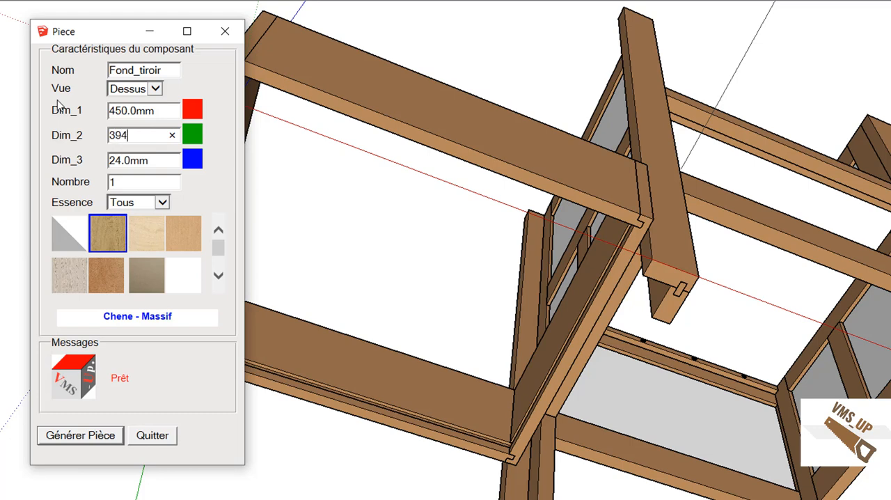
key(Tab)
text(10)
key(Tab)
click(178, 280)
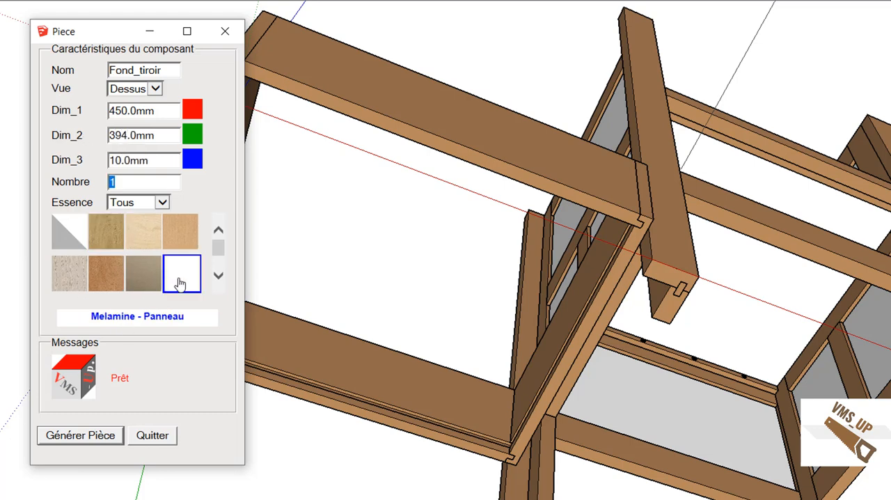
click(80, 437)
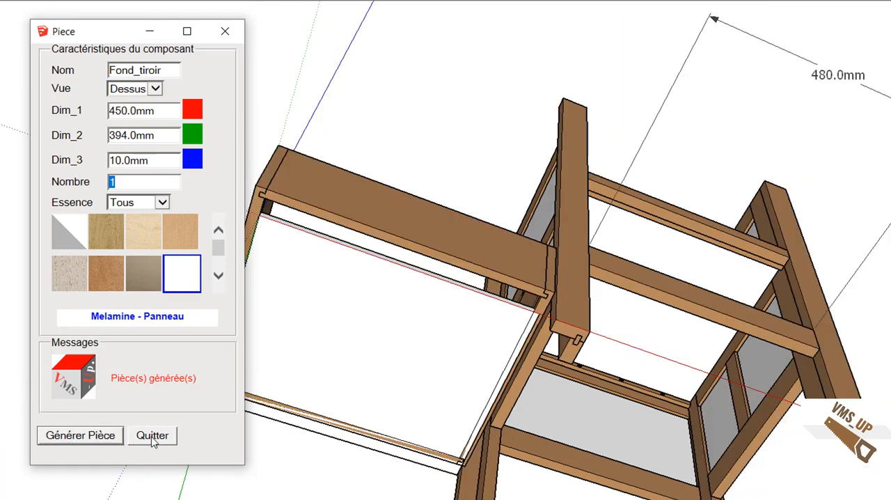
click(152, 437)
Step: Turn on X-ray display to see the grooves through the drawer's parts
middle_drag(306, 312, 335, 425)
scroll(335, 424, up, 2)
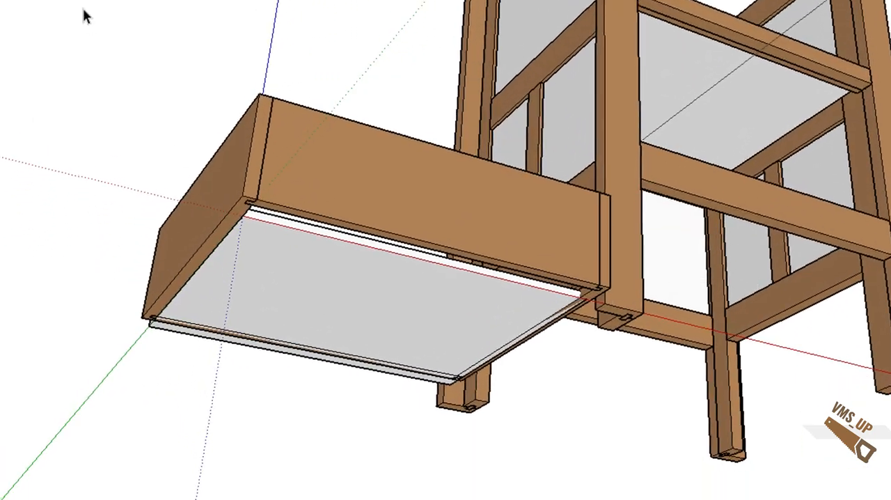
click(149, 1)
scroll(208, 276, up, 3)
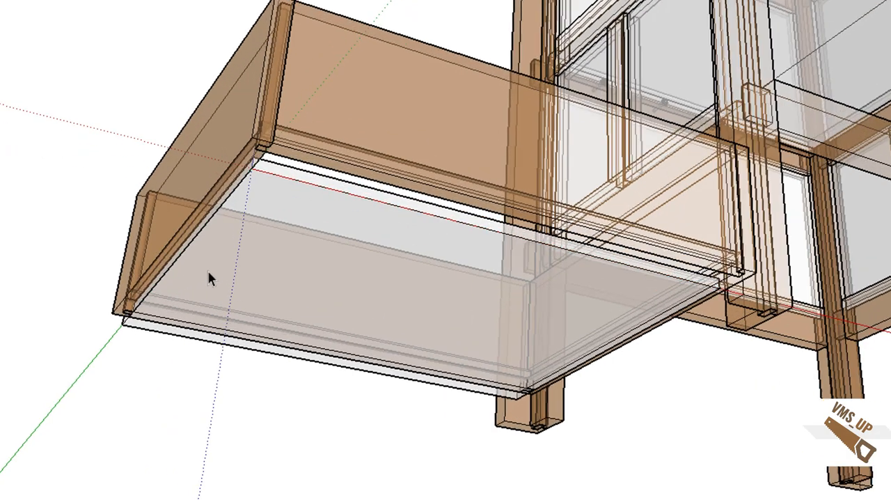
Step: Move the drawer's melamine bottom panel by its lower corner to the matching inner corner of the groove
middle_drag(257, 201, 262, 231)
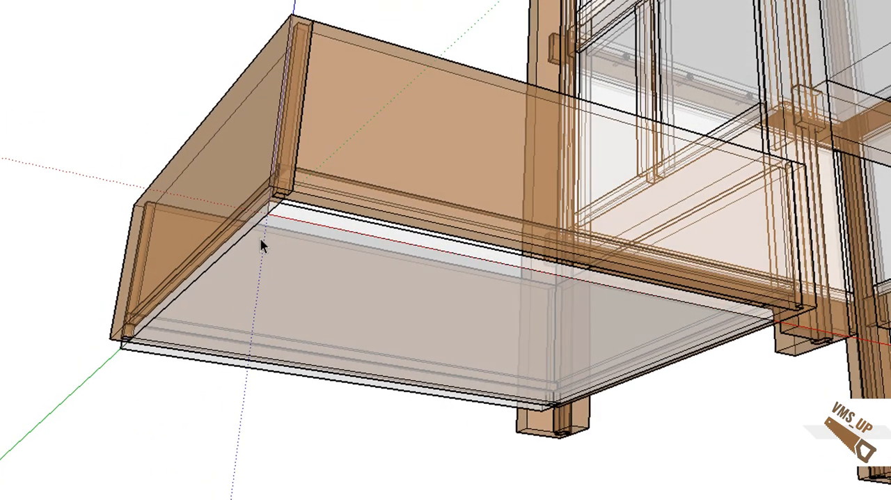
click(261, 240)
key(m)
click(269, 213)
scroll(308, 189, up, 1)
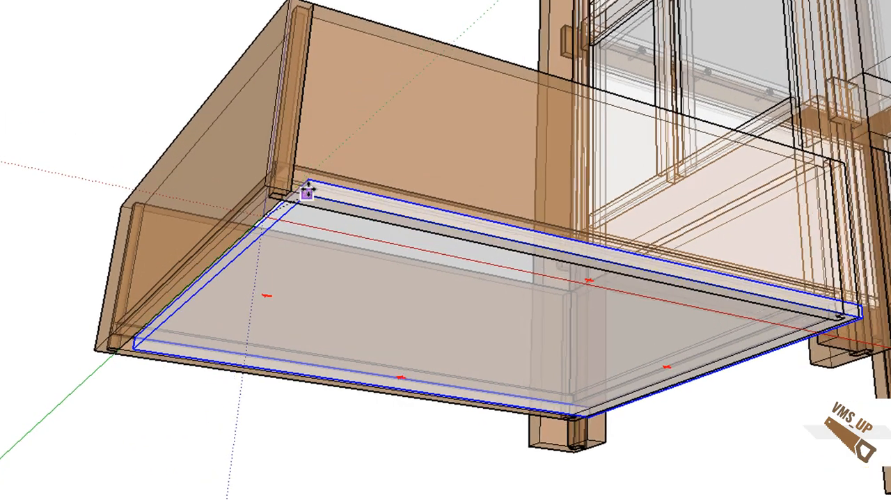
scroll(311, 179, up, 2)
middle_drag(311, 169, 613, 307)
scroll(440, 335, up, 4)
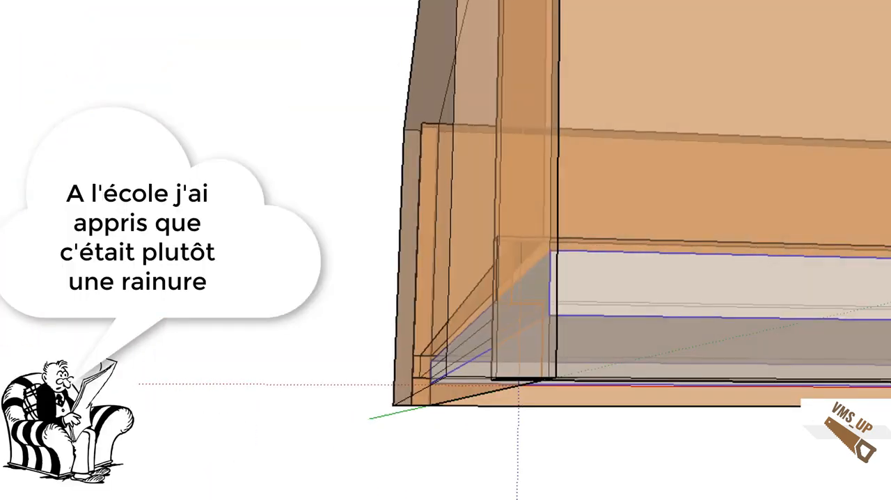
scroll(522, 286, up, 4)
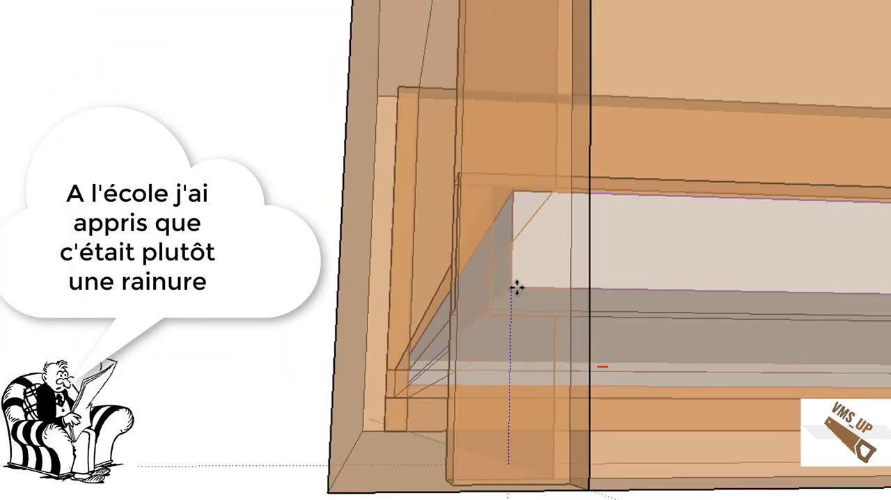
middle_drag(517, 287, 439, 312)
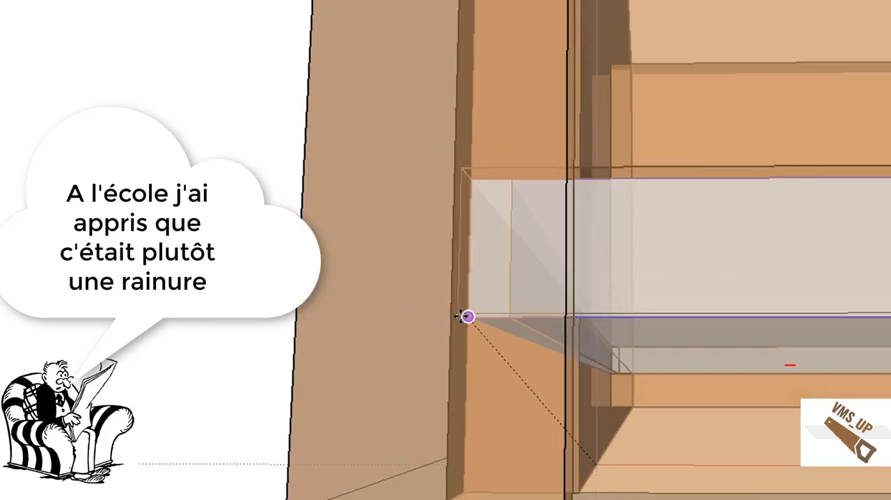
scroll(464, 315, up, 4)
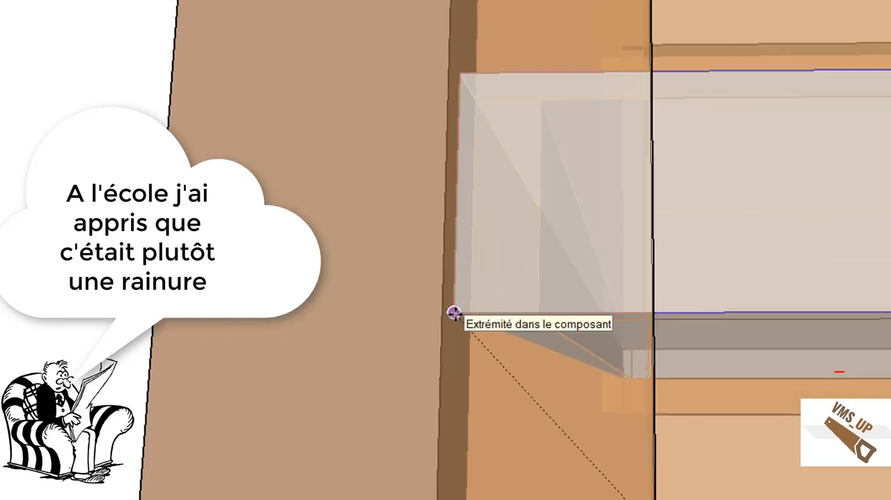
click(454, 312)
scroll(456, 312, down, 8)
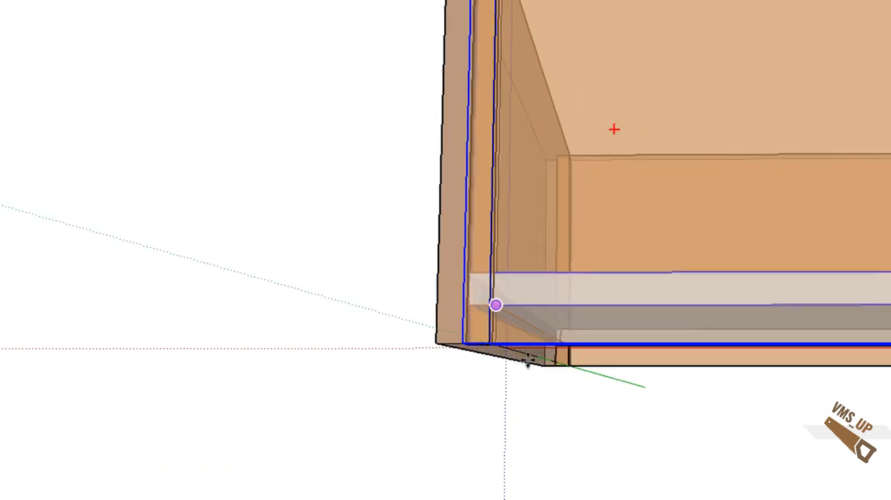
Step: Turn off the X-ray display and view the assembled drawer from above
click(233, 1)
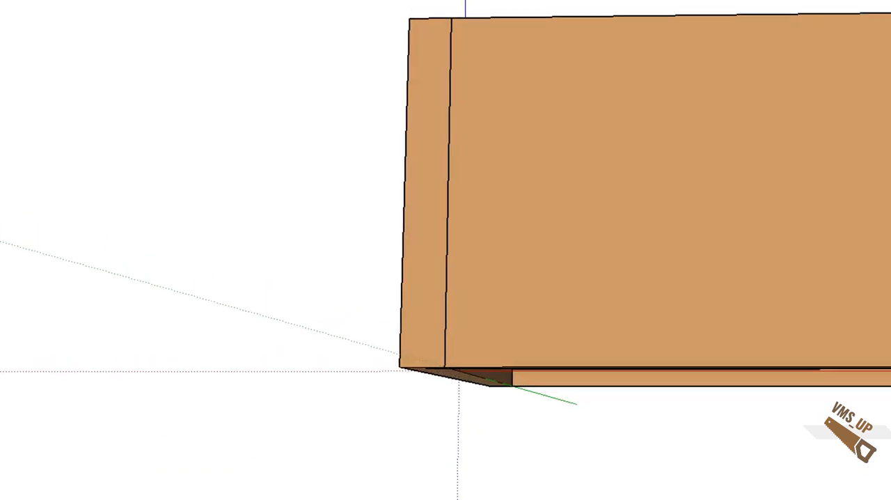
mouse_move(231, 38)
middle_down()
mouse_move(206, 221)
mouse_move(191, 197)
mouse_move(70, 129)
mouse_move(104, 203)
mouse_move(170, 222)
middle_up()
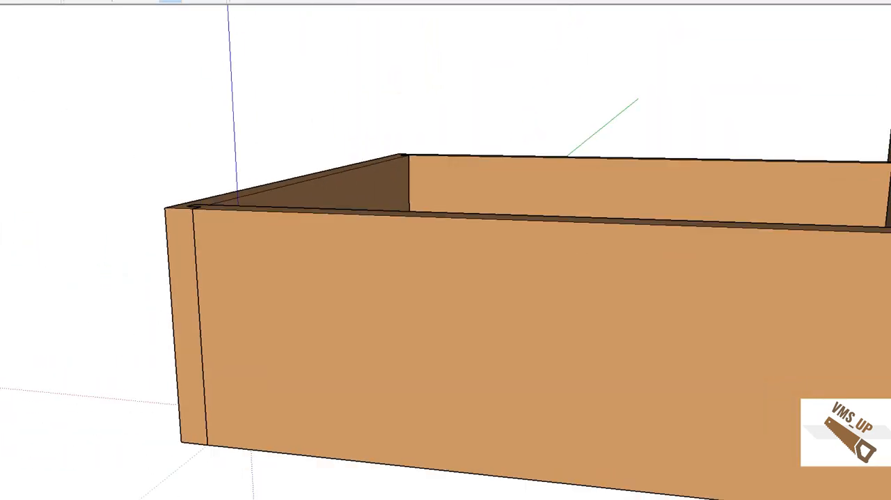
mouse_move(505, 208)
shift+middle_down()
mouse_move(413, 169)
mouse_move(432, 187)
mouse_move(506, 211)
shift+middle_up()
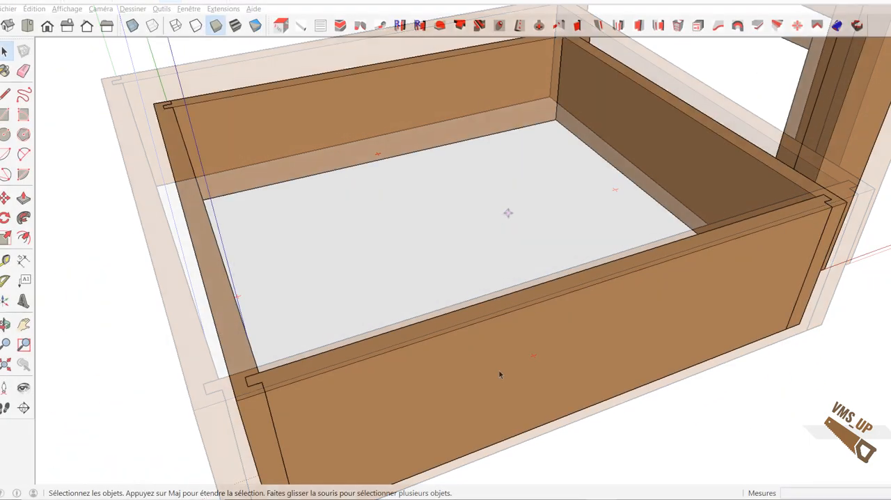
scroll(499, 371, down, 6)
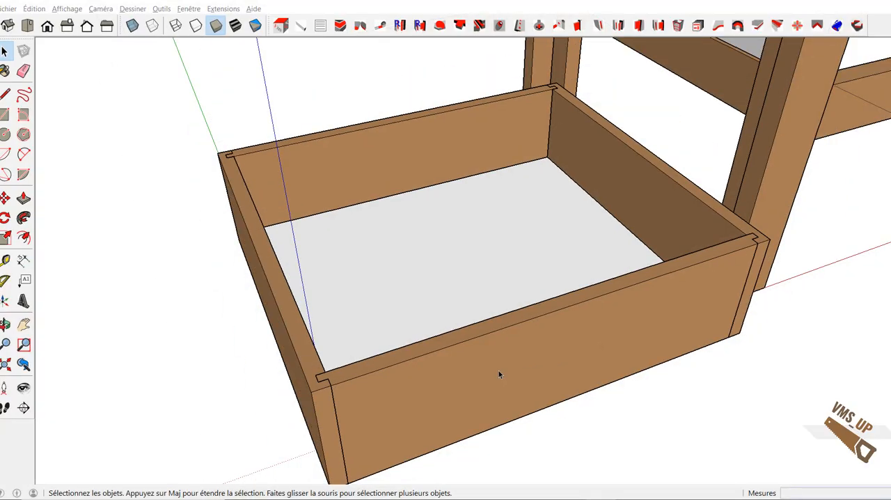
Step: Place guide points 40 mm and 190 mm above the lower front rail, along the right front leg's inner edge
middle_drag(499, 369, 202, 417)
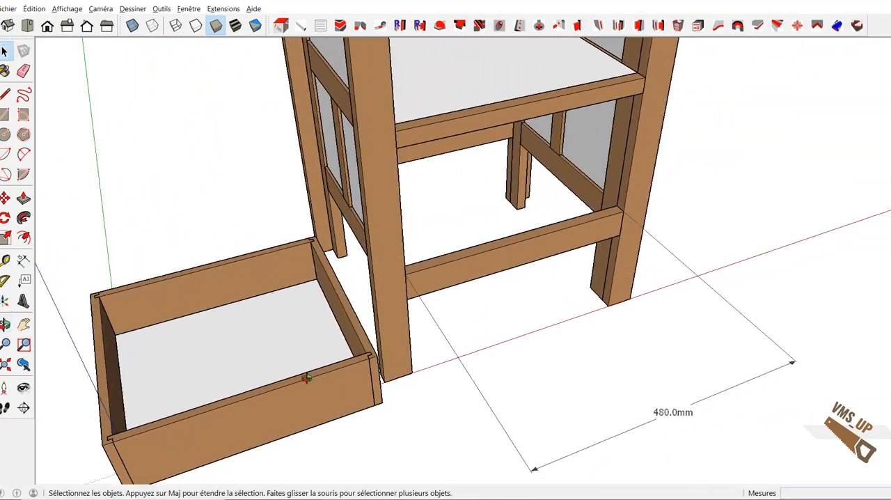
mouse_move(306, 376)
shift+middle_down()
mouse_move(249, 411)
mouse_move(280, 388)
shift+middle_up()
scroll(279, 387, down, 3)
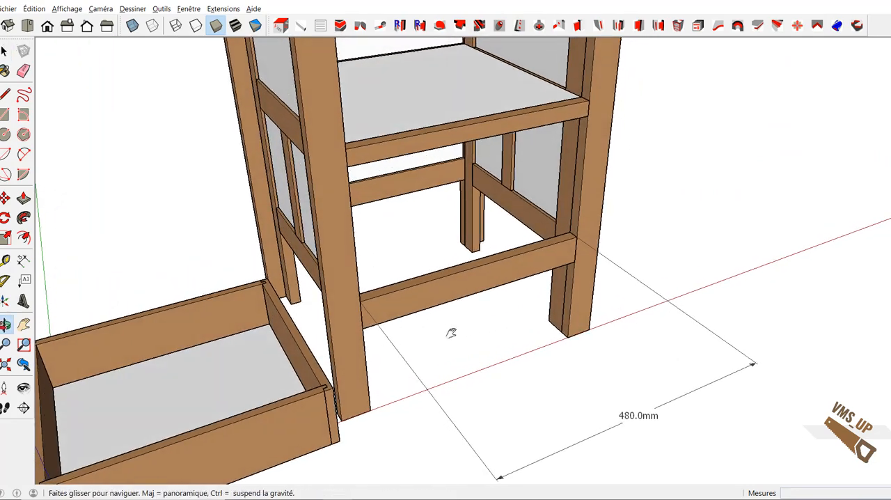
scroll(419, 394, up, 3)
scroll(461, 352, up, 3)
scroll(461, 353, up, 5)
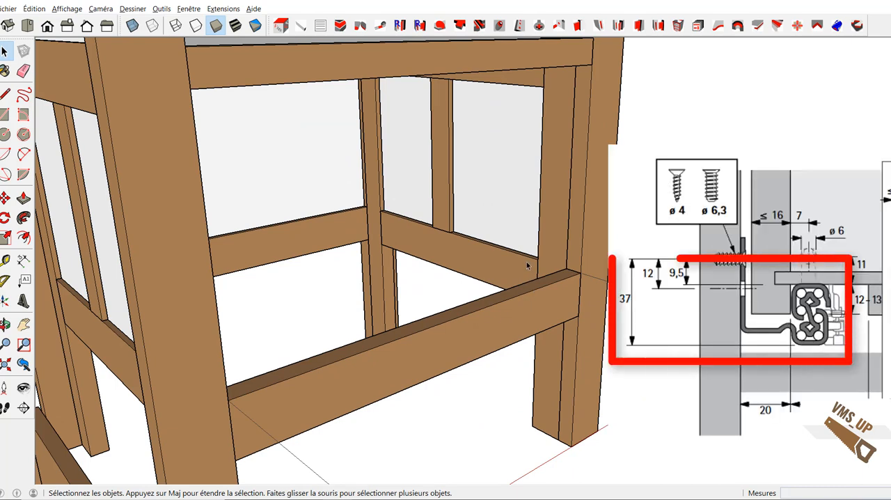
key(t)
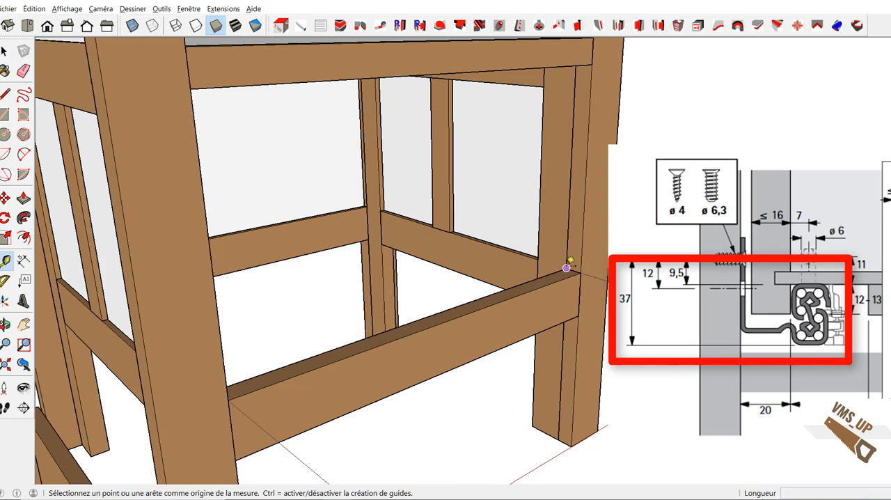
click(566, 268)
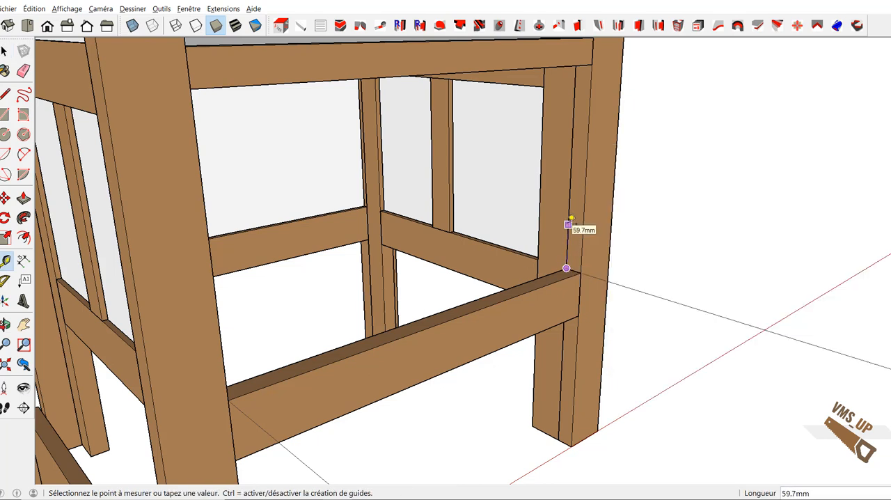
click(568, 224)
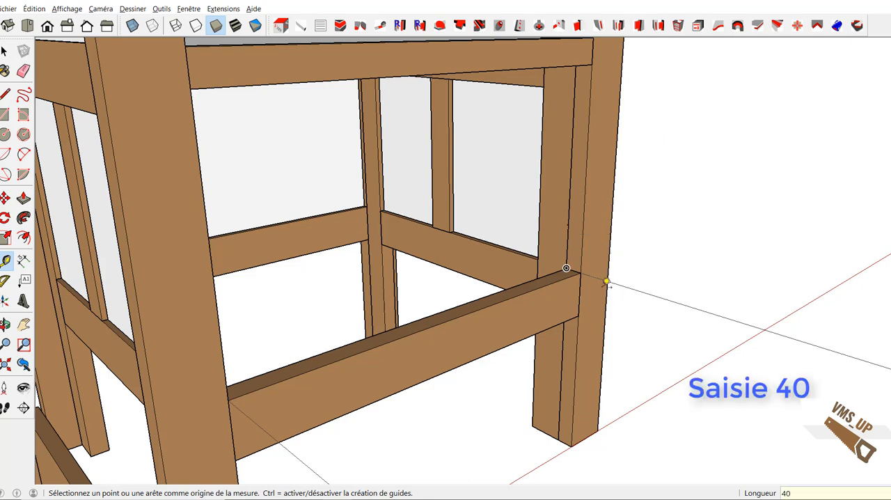
click(566, 268)
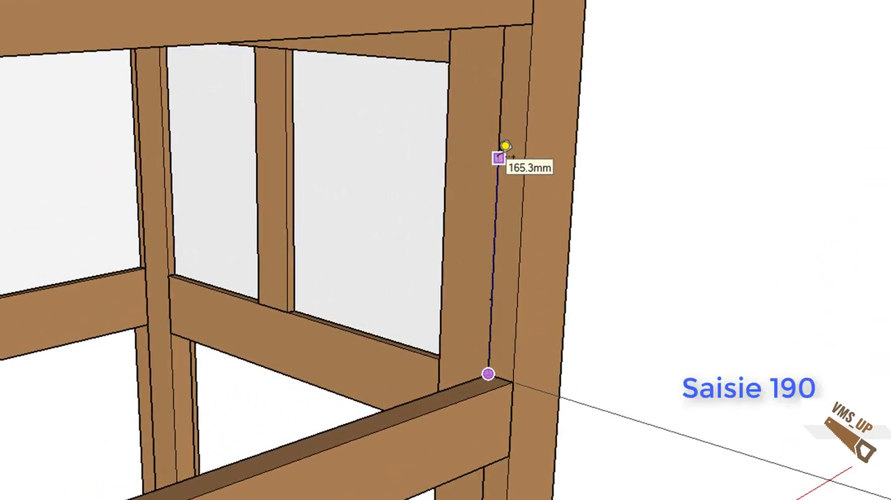
key(Return)
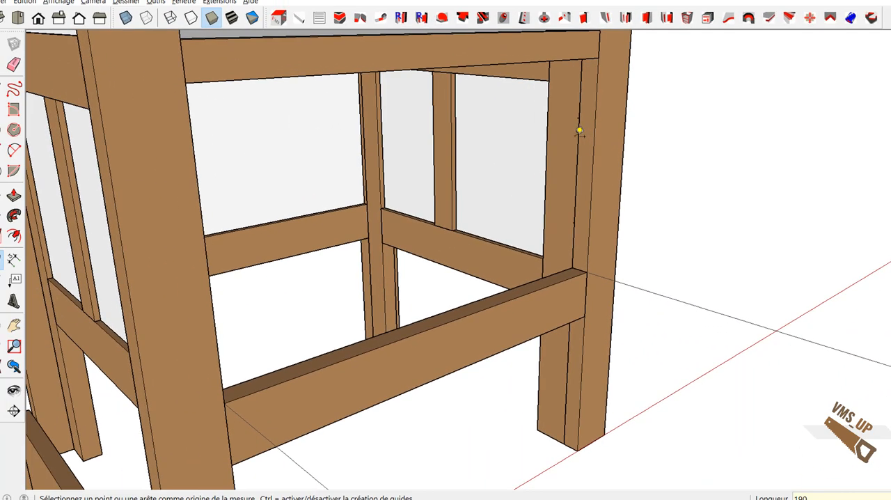
Step: Set up a Hettich_Quadro_400 drawer slide from the Coulisses hardware category with D_parement at 17 mm
click(382, 19)
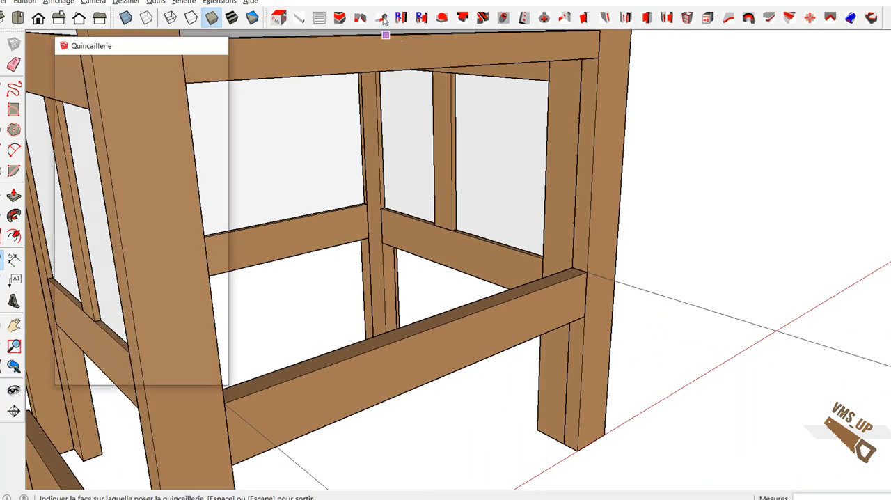
click(208, 62)
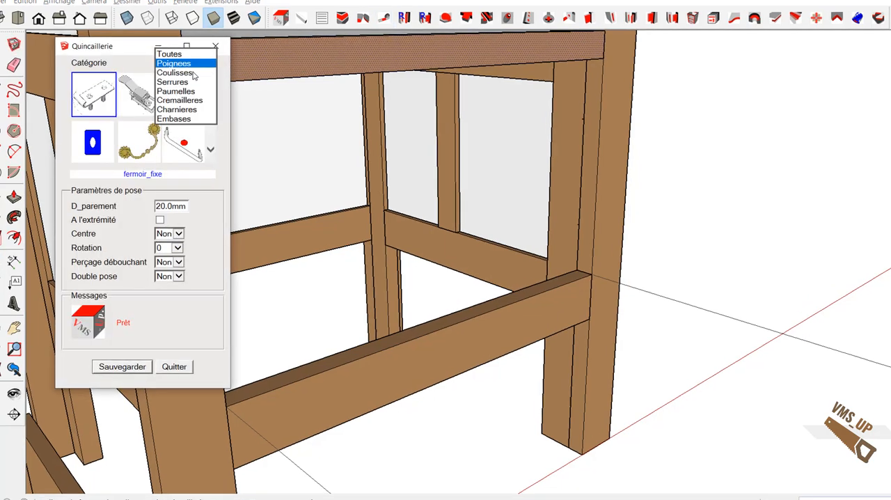
click(174, 71)
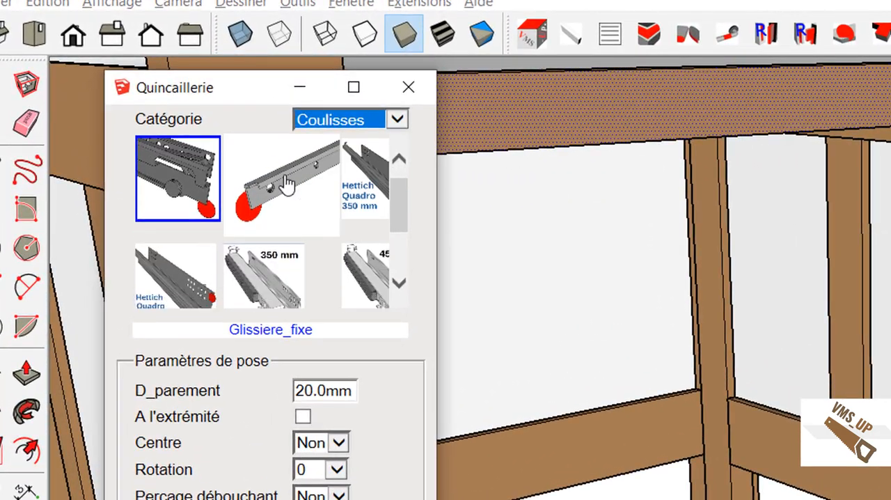
scroll(287, 183, down, 1)
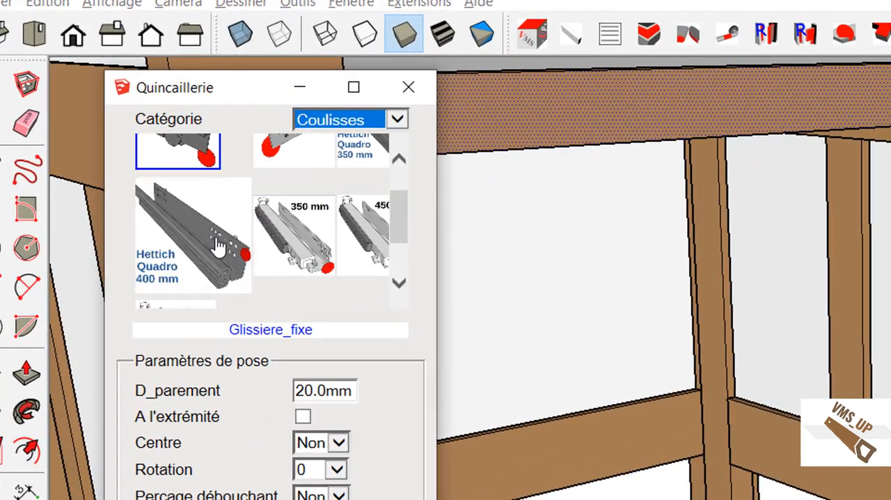
click(202, 251)
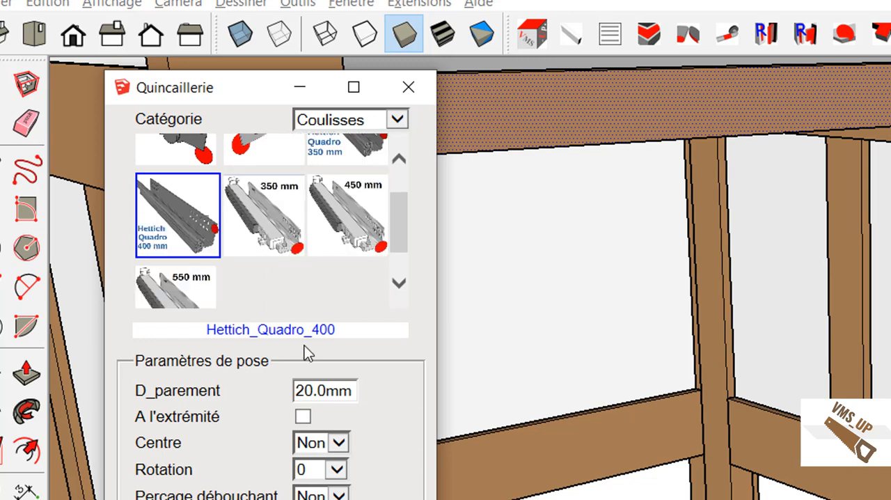
drag(352, 391, 284, 373)
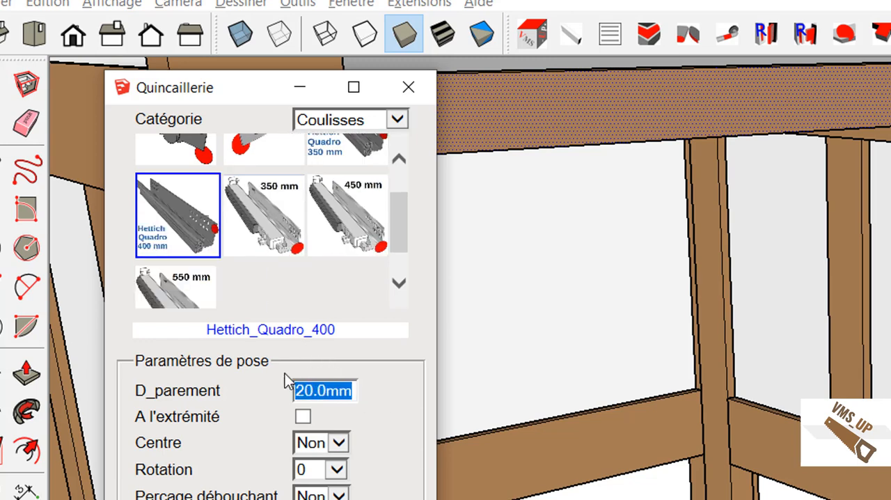
text(17)
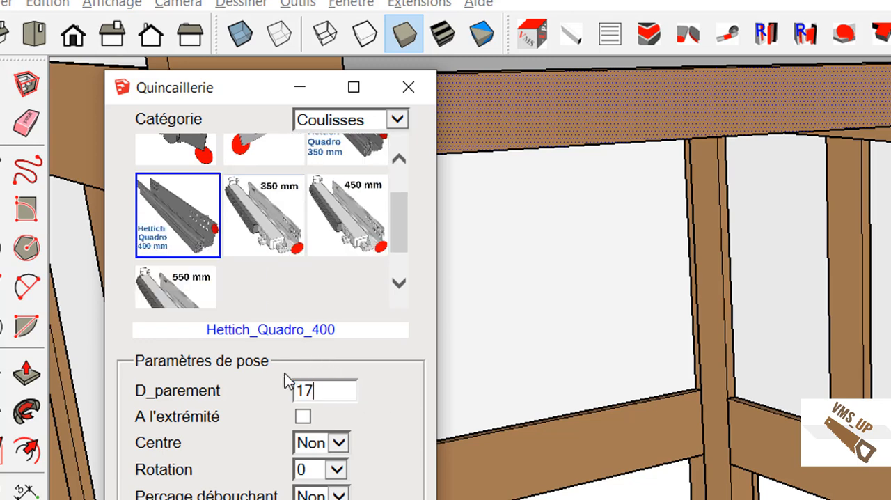
key(Tab)
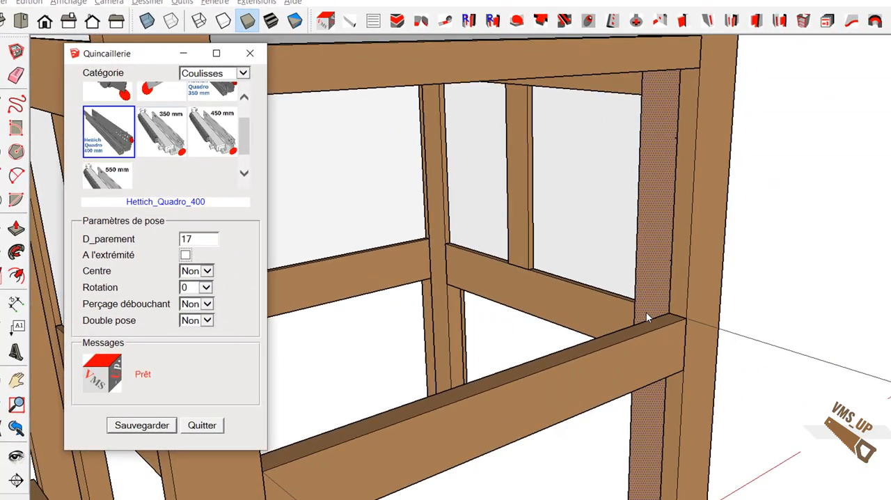
Step: Mount the slide pairs on the front leg's inner face at the two guide points and close the hardware tool
click(646, 315)
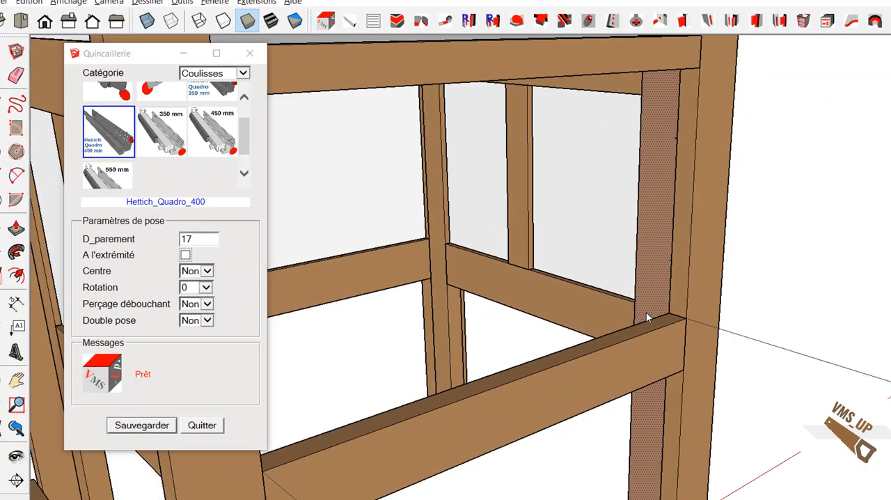
click(669, 261)
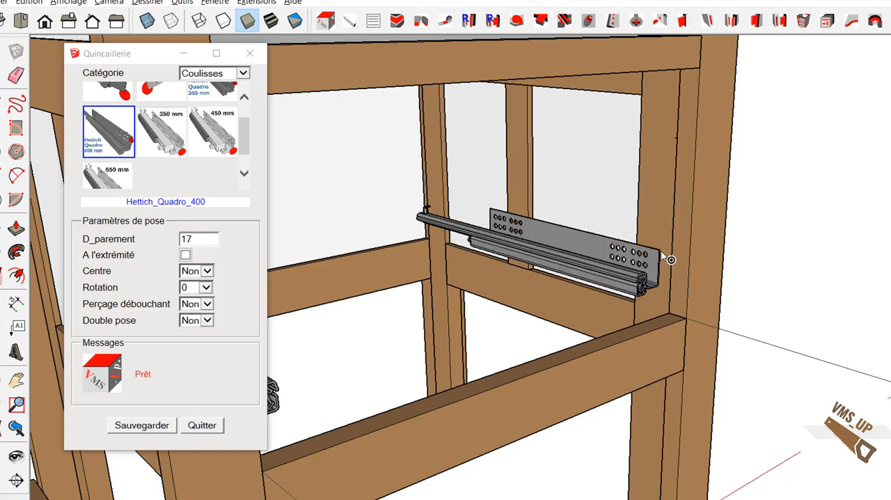
click(677, 137)
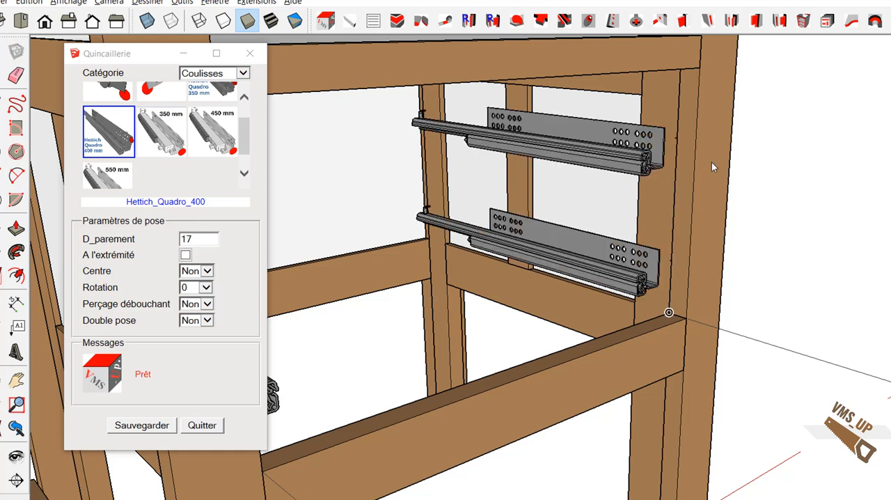
click(218, 424)
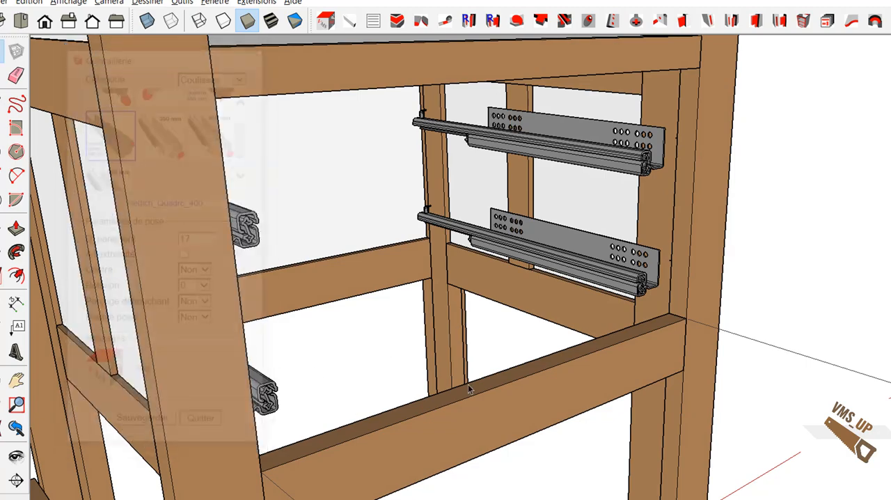
Step: Delete the 480 mm linear dimension in front of the frame
mouse_move(533, 381)
shift+middle_down()
mouse_move(610, 385)
mouse_move(531, 414)
mouse_move(330, 402)
mouse_move(314, 373)
mouse_move(539, 367)
shift+middle_up()
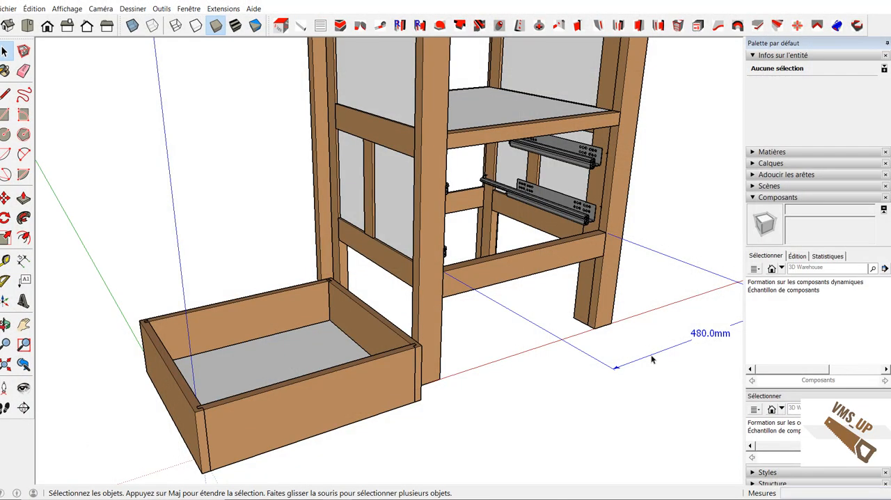
click(652, 359)
key(Delete)
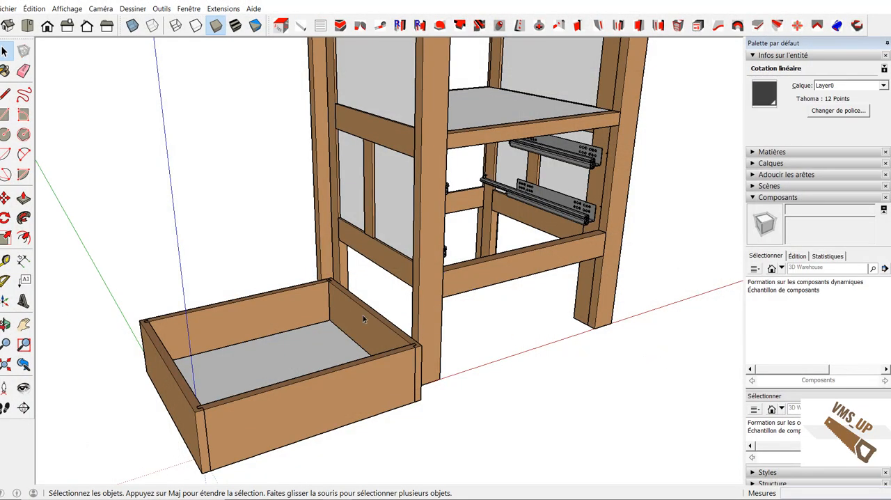
Step: Copy all five drawer parts by the front lower corner onto the lower front rail, against the right front leg
drag(287, 457, 483, 489)
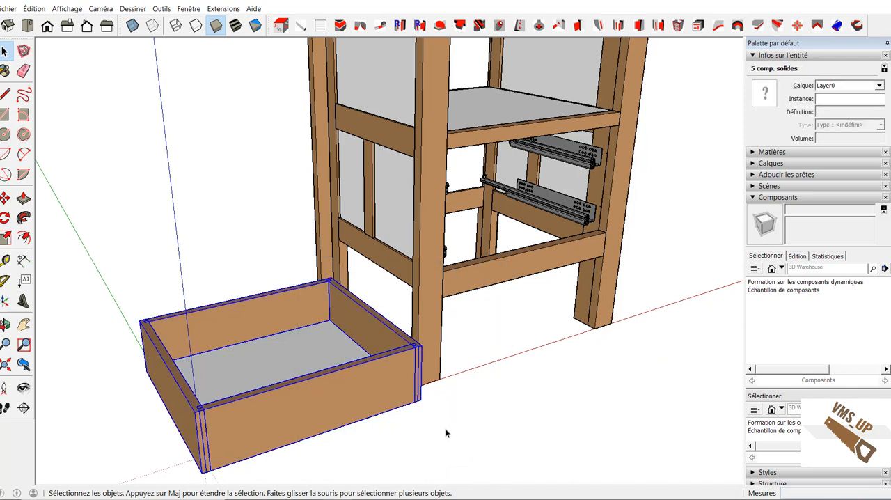
shift+middle_drag(446, 433, 384, 437)
key(m)
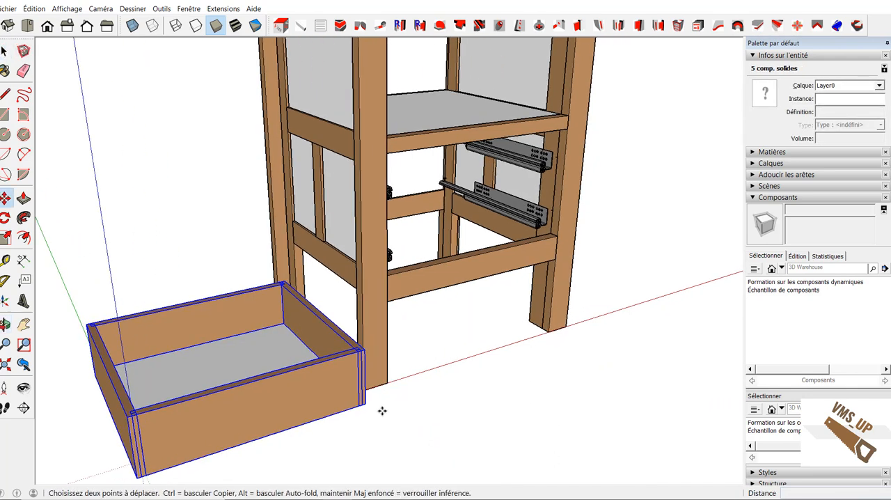
click(363, 402)
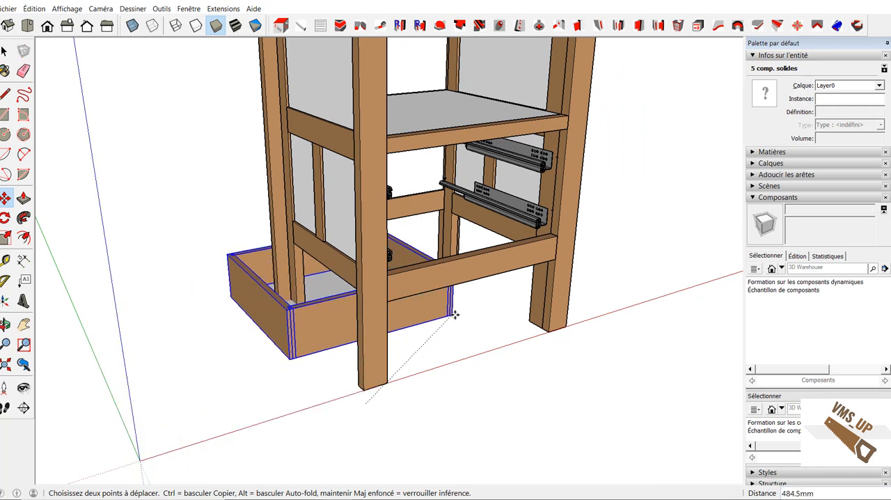
key(ctrl)
scroll(500, 272, up, 6)
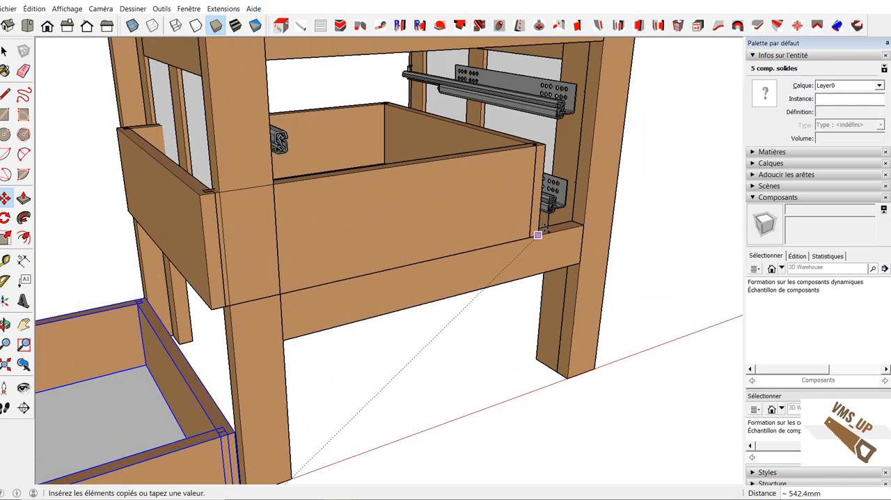
click(573, 216)
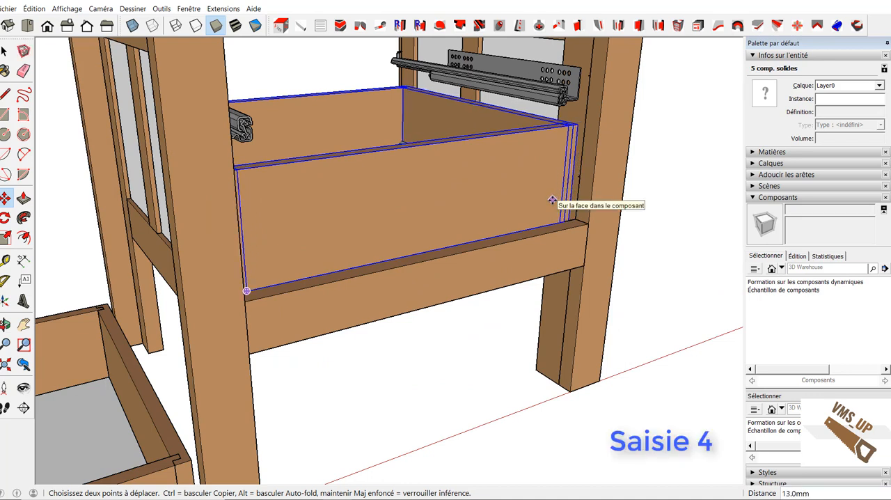
Step: Offset the copied drawer 4 mm from the right front leg and raise it 28 mm above the lower rail
text(4)
key(Return)
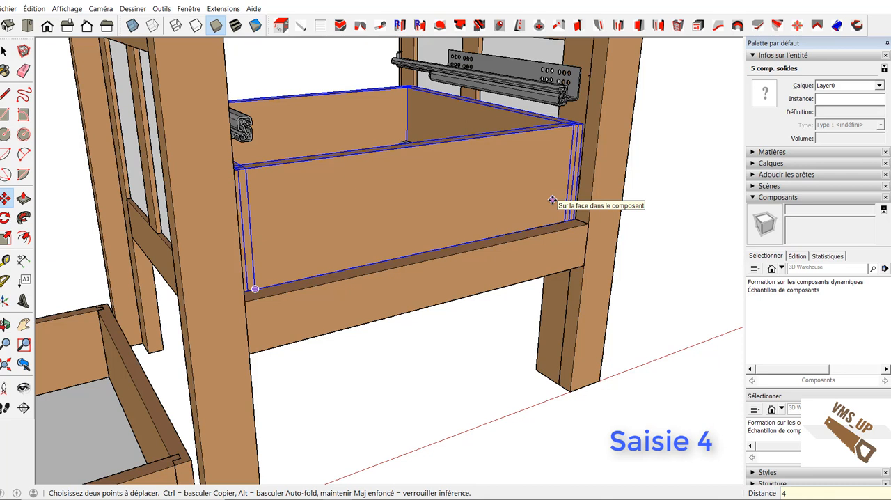
click(392, 199)
click(396, 165)
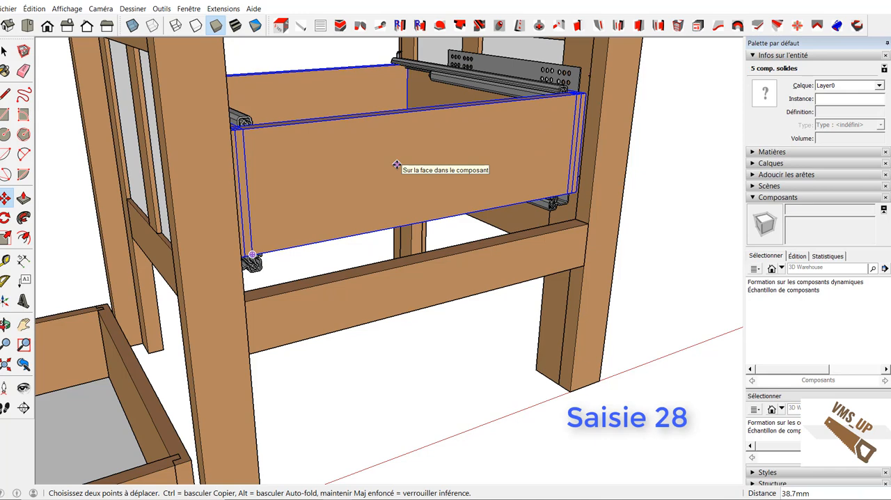
text(28)
key(Return)
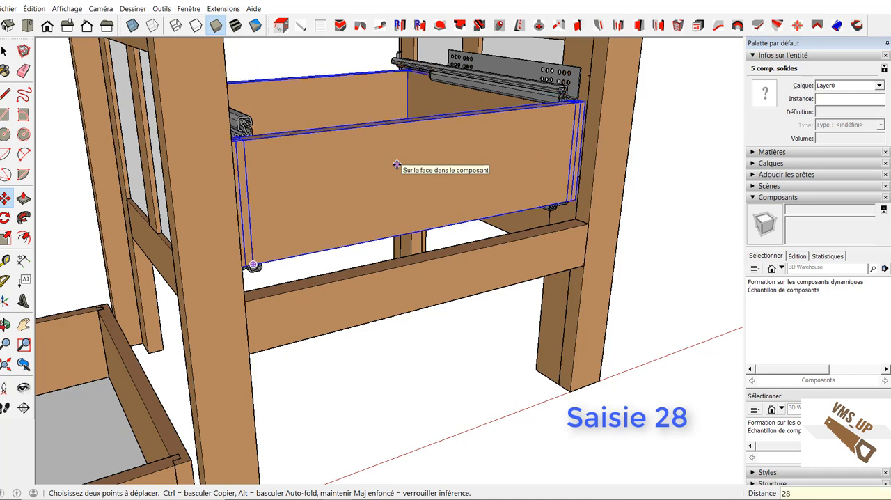
Step: Make the original drawer's front component unique, and make its back panel identical to that front
middle_drag(373, 163, 467, 476)
key(space)
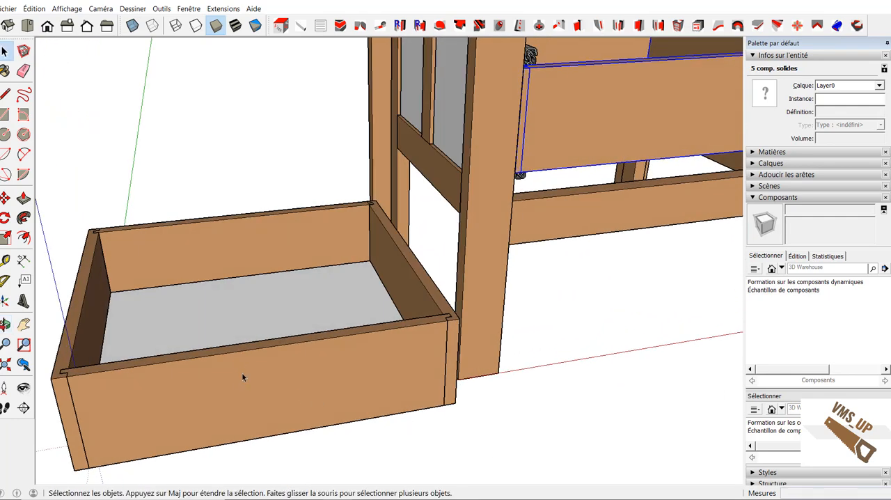
right_click(316, 375)
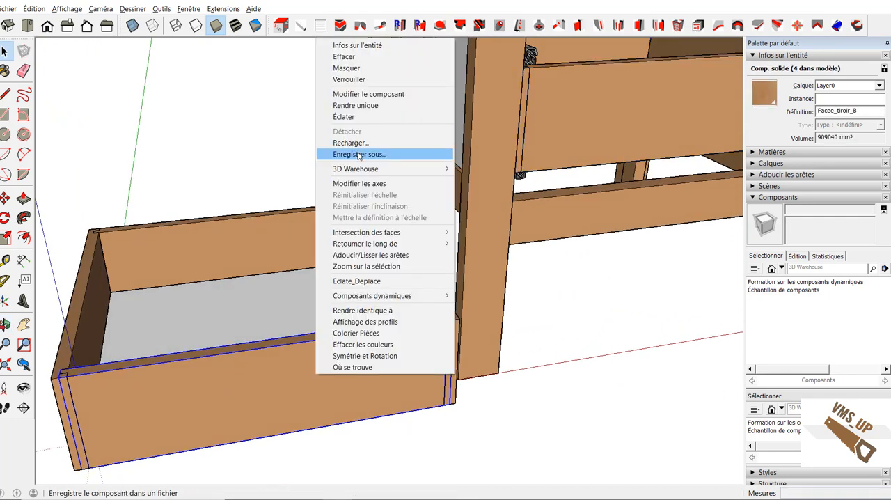
click(372, 106)
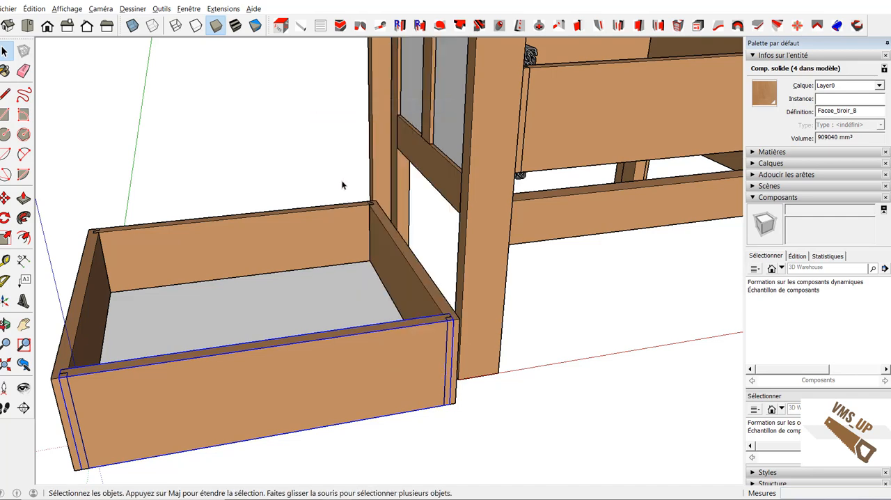
click(308, 236)
right_click(308, 236)
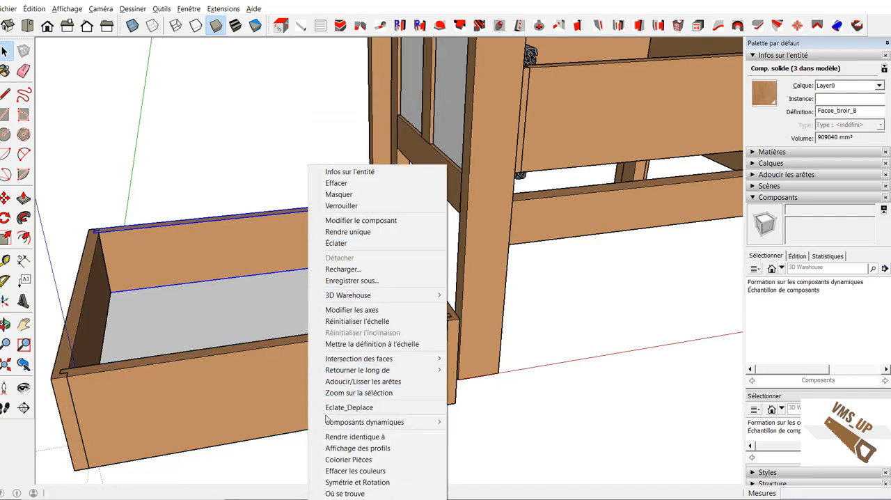
click(340, 439)
click(333, 407)
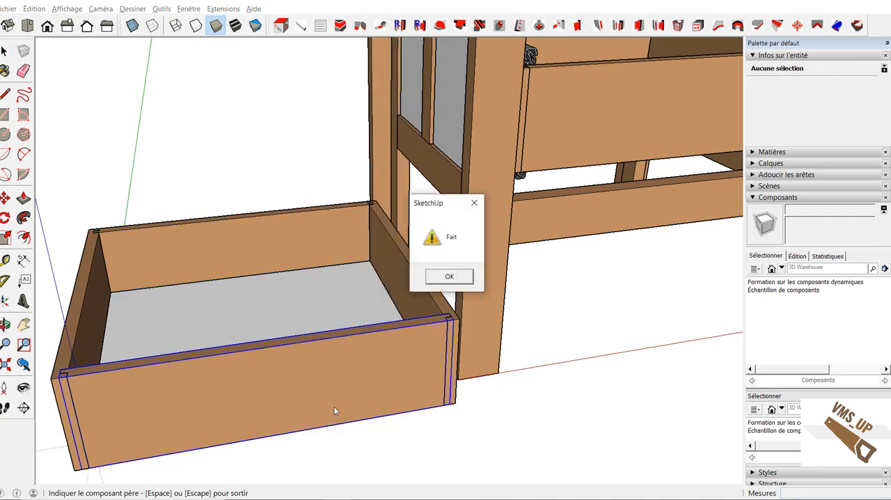
click(449, 277)
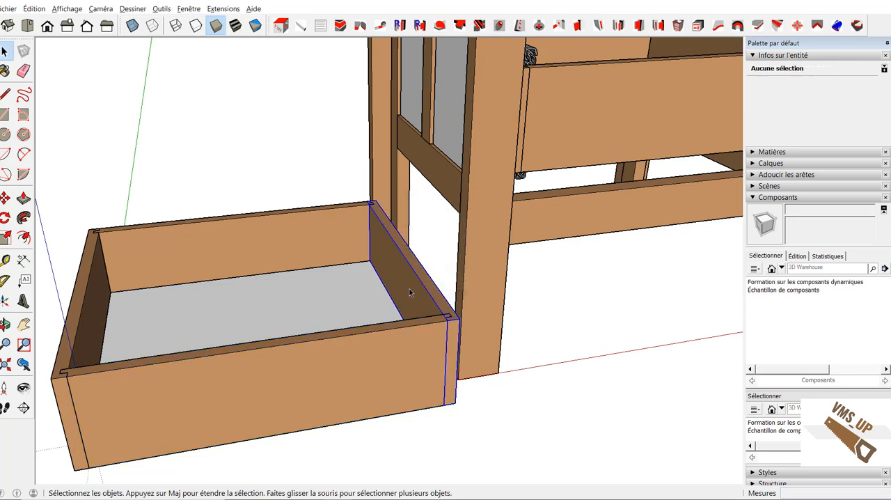
Step: Make the original drawer's side nearest the frame unique, and make the opposite side identical to it
right_click(411, 292)
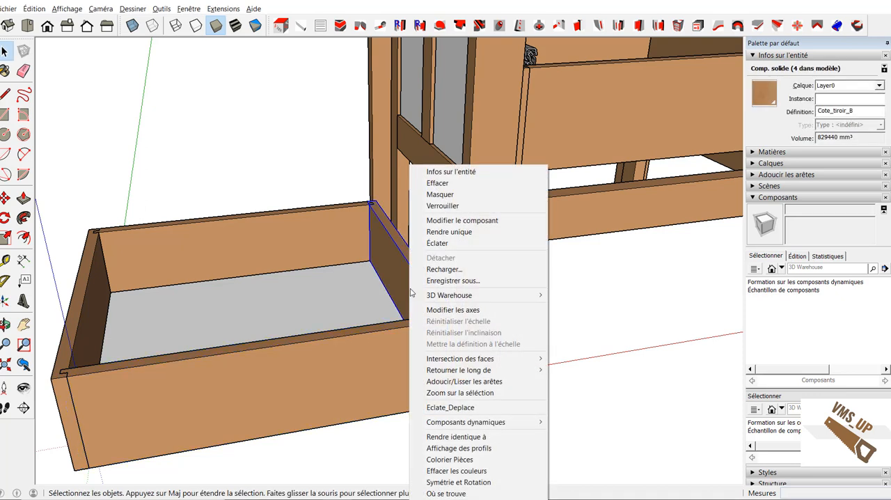
click(454, 232)
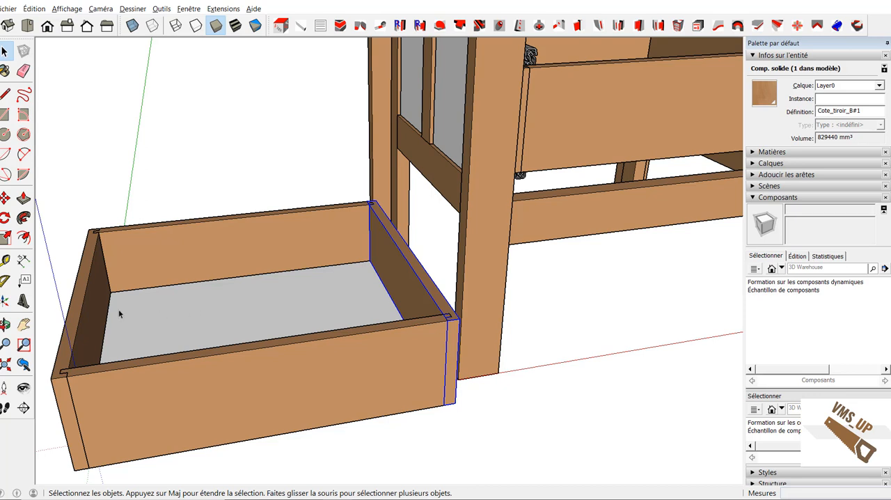
click(98, 318)
right_click(98, 319)
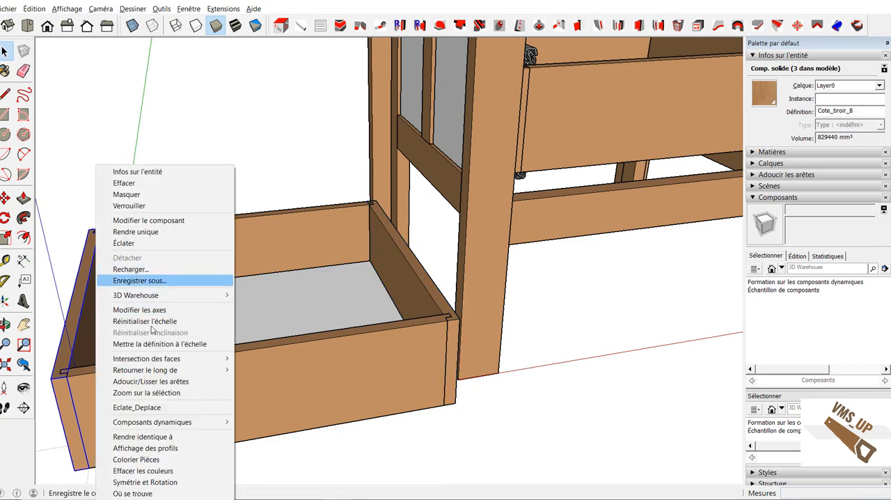
click(133, 436)
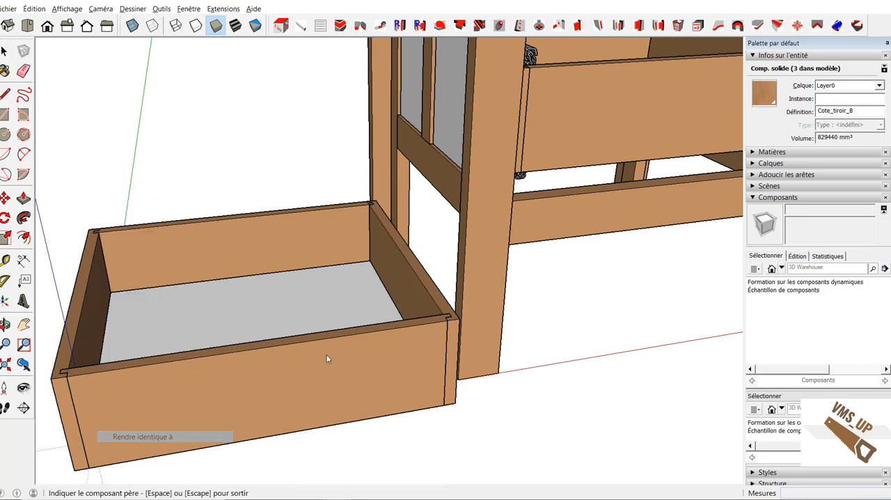
click(415, 294)
click(449, 276)
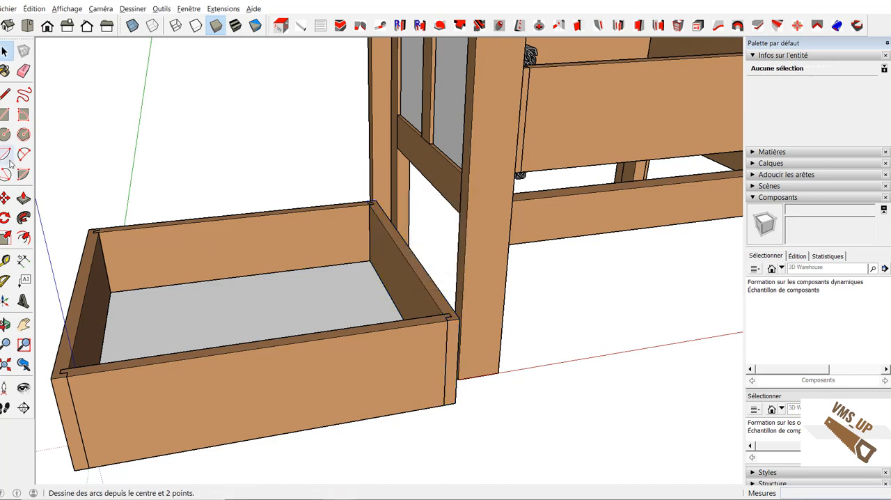
Step: Reduce the original drawer's height by stretching all five parts with a negative translation from a horizontal plane through the sides
drag(49, 156, 479, 492)
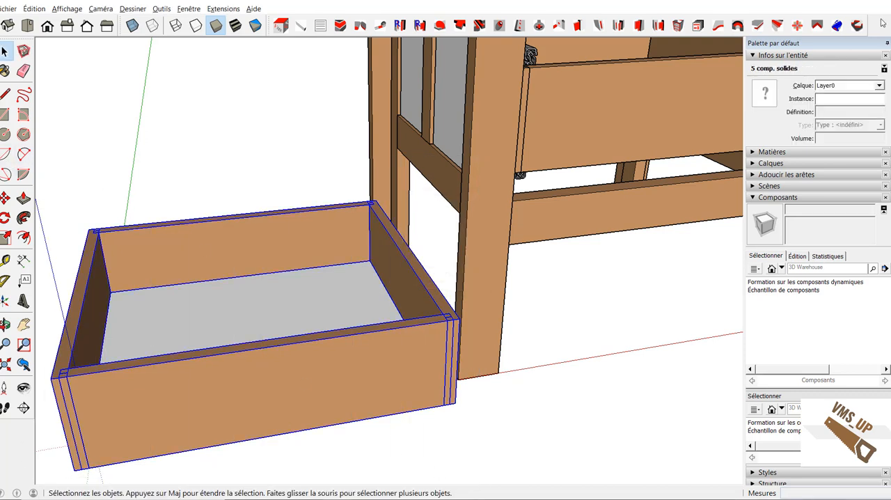
click(797, 26)
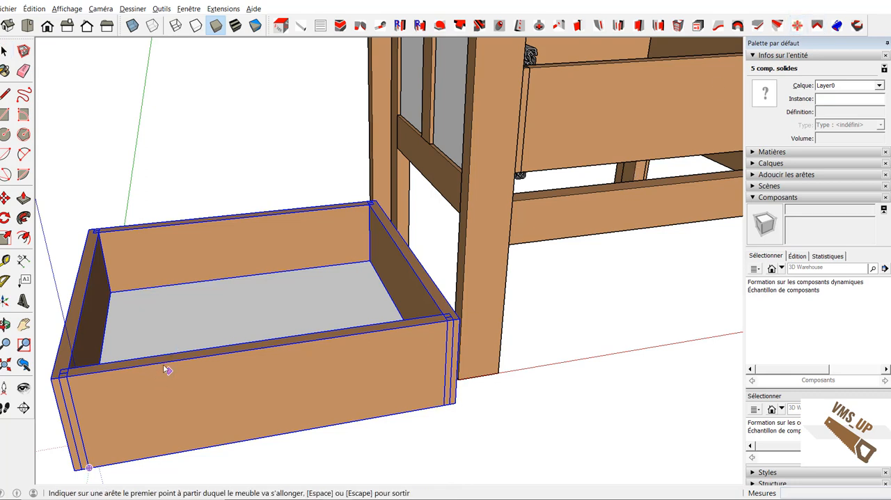
click(63, 428)
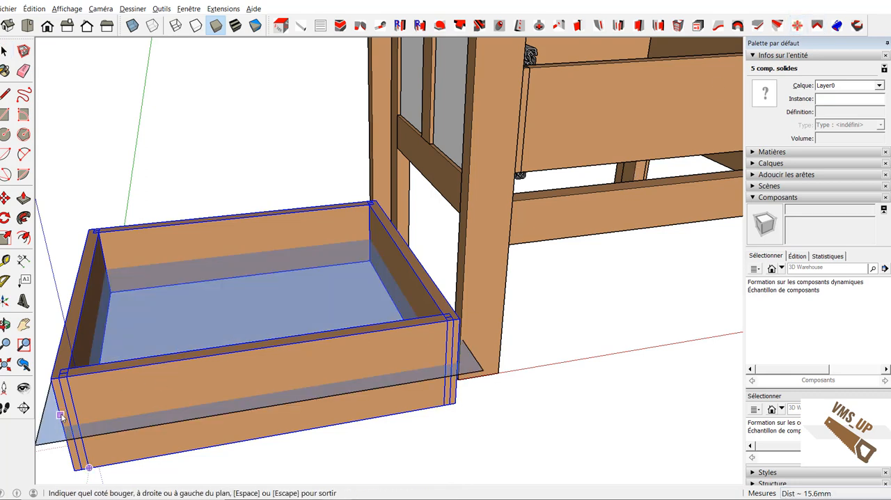
click(60, 411)
right_click(62, 411)
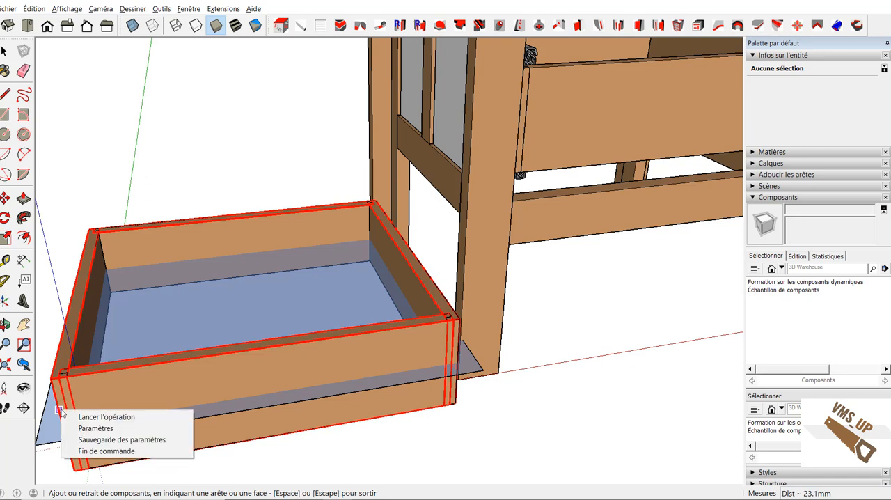
click(104, 417)
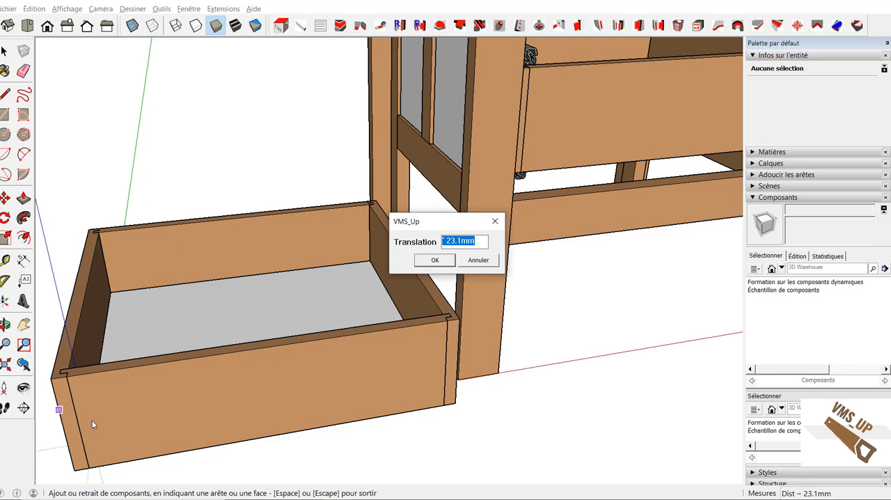
text(-60)
key(Return)
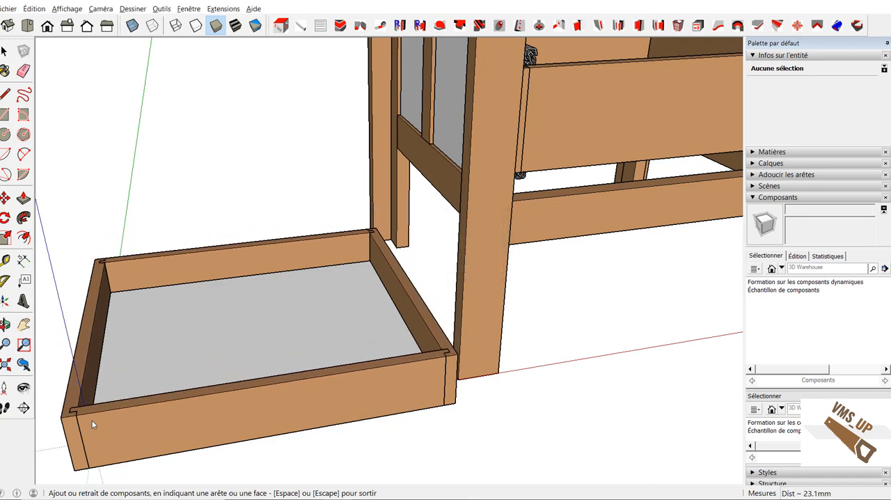
key(space)
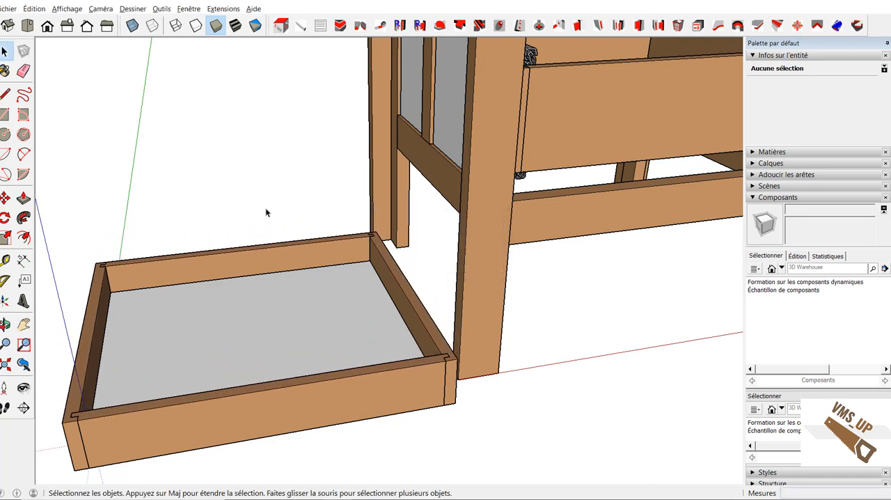
Step: Move the shallower drawer's five parts by the front lower corner onto the matching corner of the drawer in the frame
drag(34, 351, 487, 486)
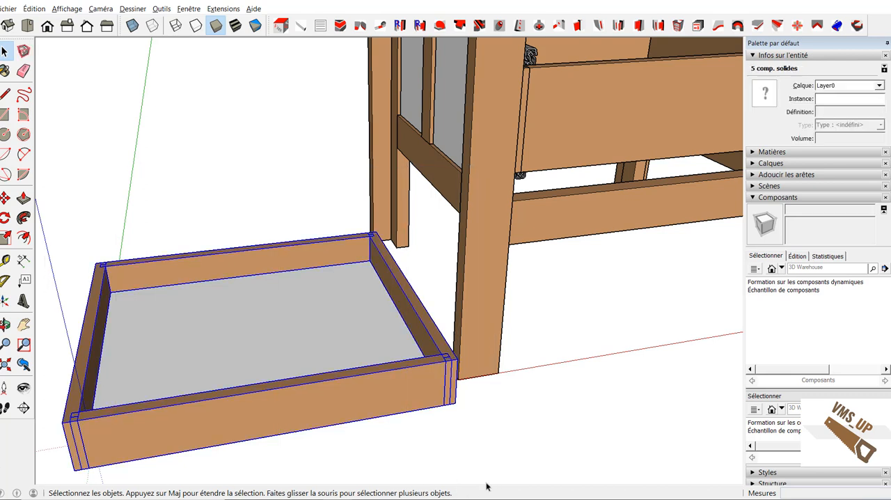
key(m)
click(454, 401)
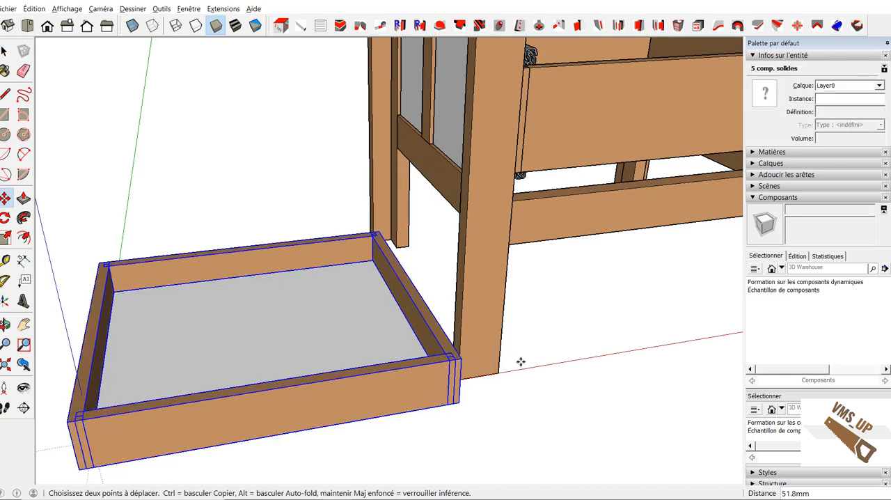
middle_drag(580, 326, 213, 368)
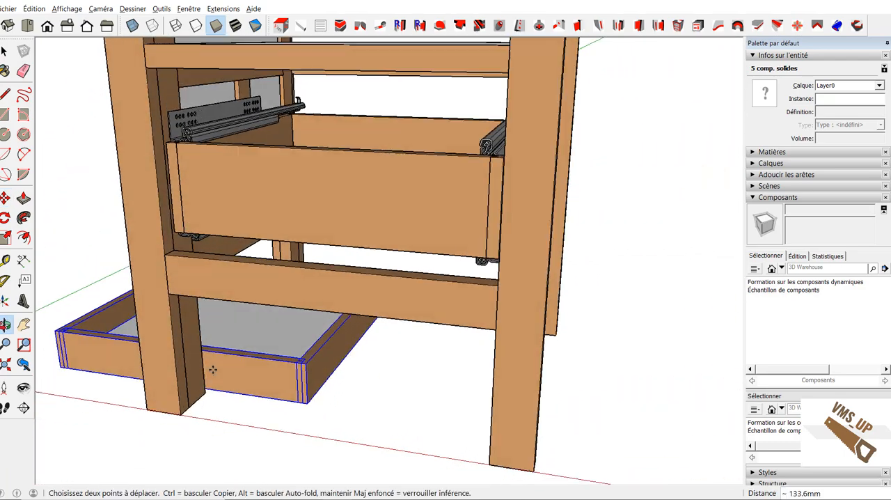
middle_drag(466, 264, 603, 267)
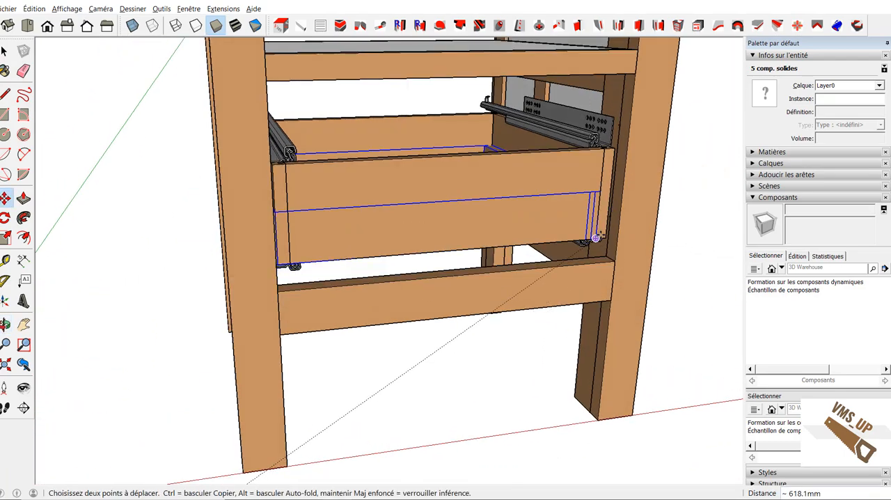
click(604, 237)
Step: Raise the shallower drawer 140 mm vertically above the lower drawer's base
click(498, 239)
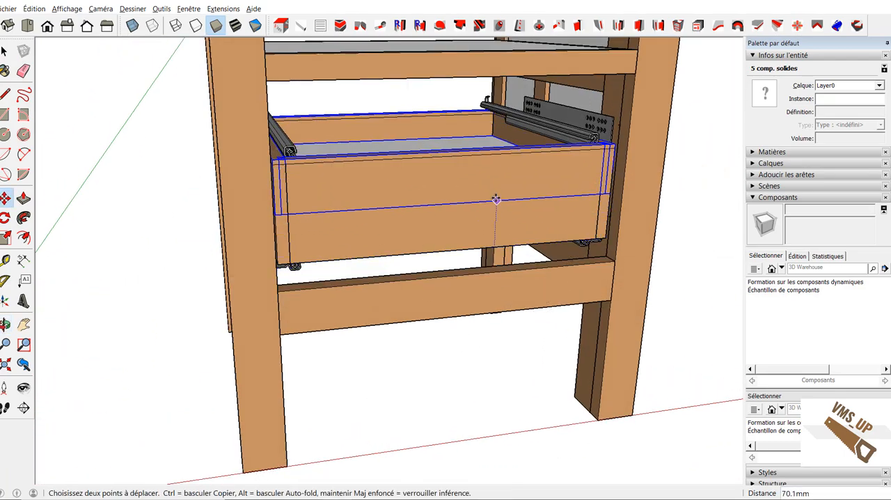
text(140)
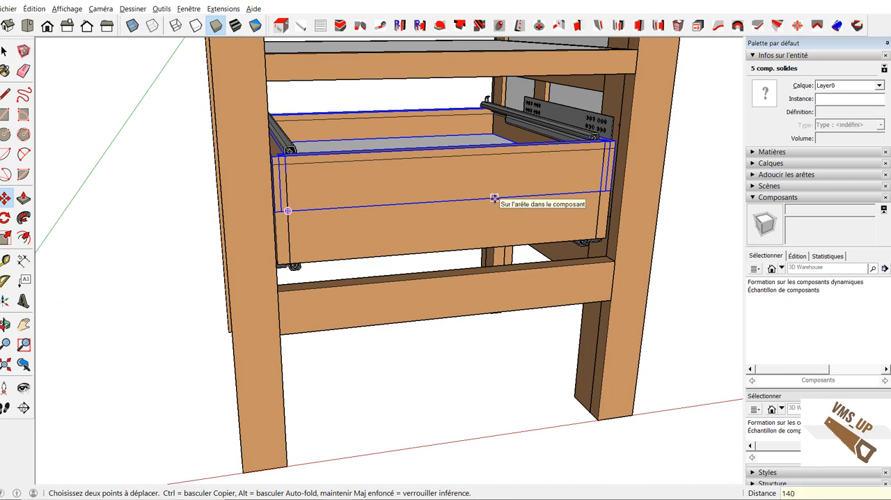
key(Return)
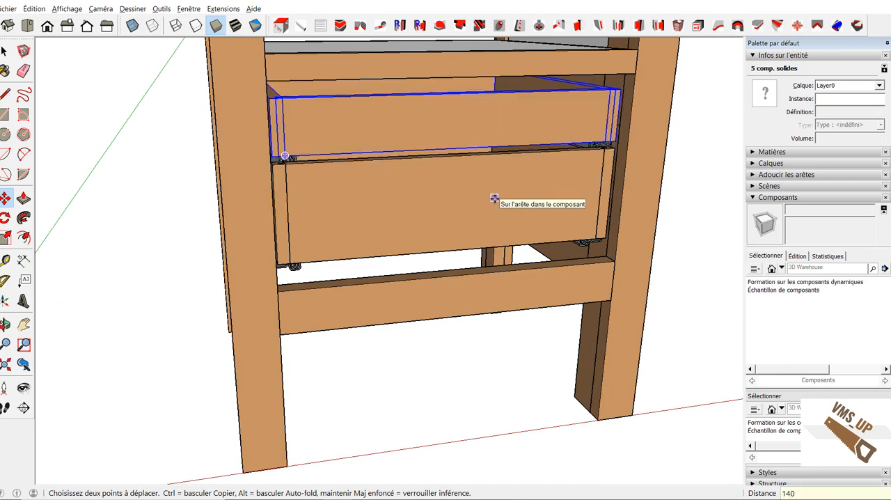
Step: Rename the upper drawer's front component definition as Facee_tiroir_H
click(13, 369)
middle_drag(566, 398, 525, 380)
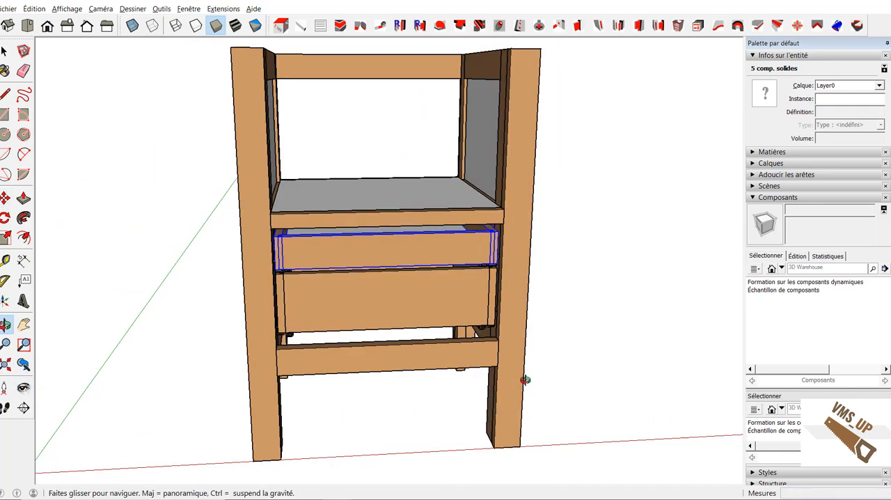
key(space)
click(639, 320)
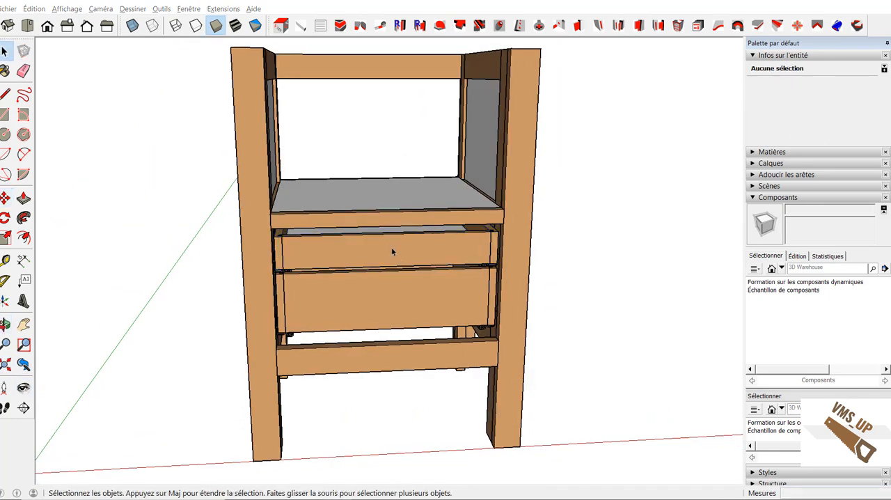
click(393, 252)
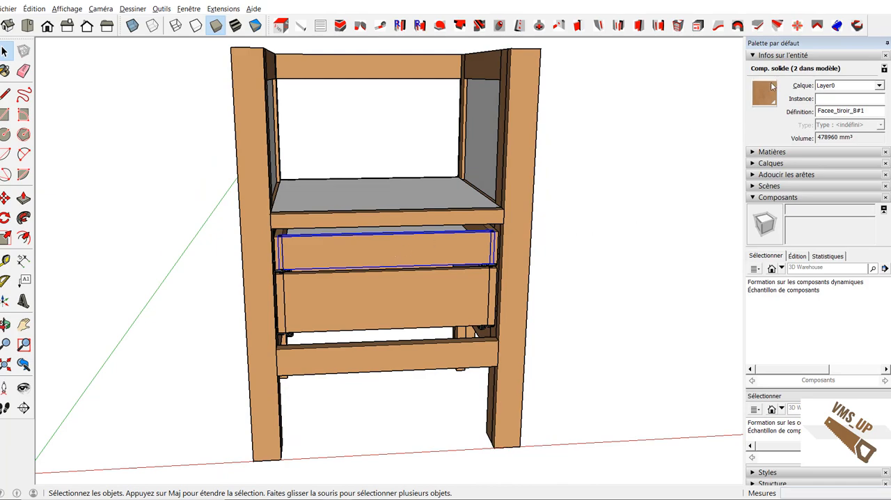
drag(852, 110, 864, 110)
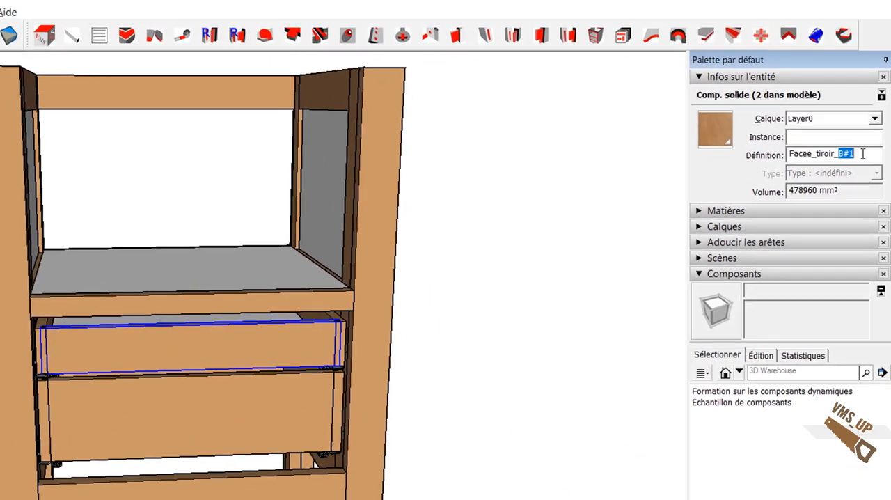
text(H)
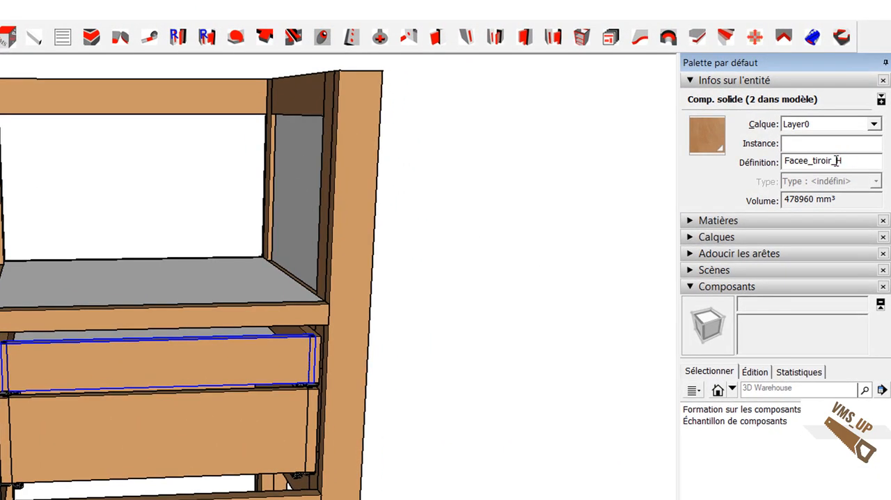
Step: Rename the upper drawer's side component definition as Cote_tiroir_H
click(315, 337)
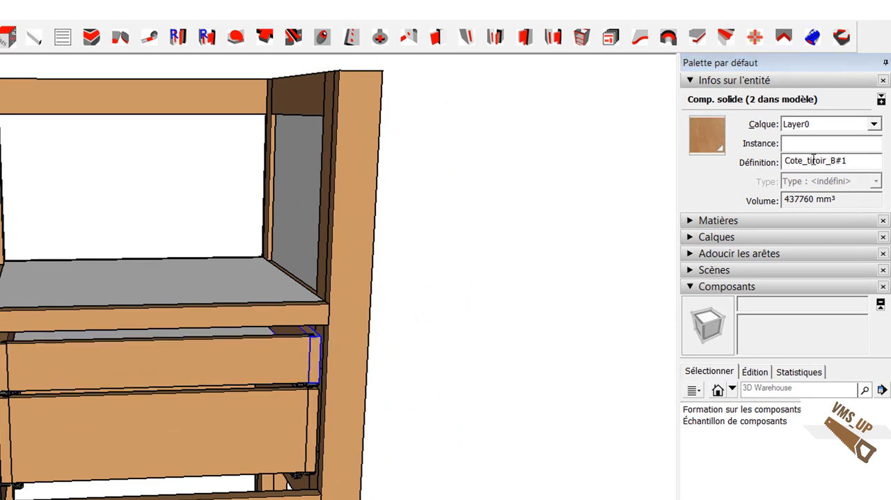
drag(831, 162, 849, 162)
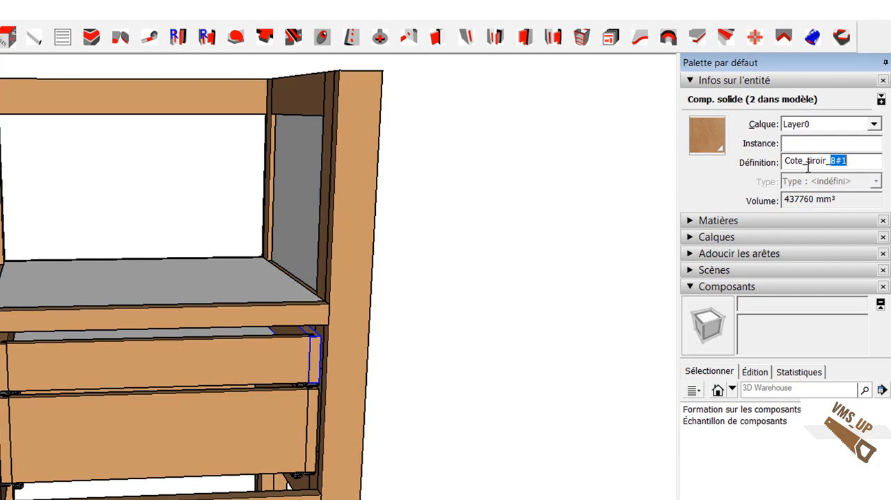
text(H)
key(Tab)
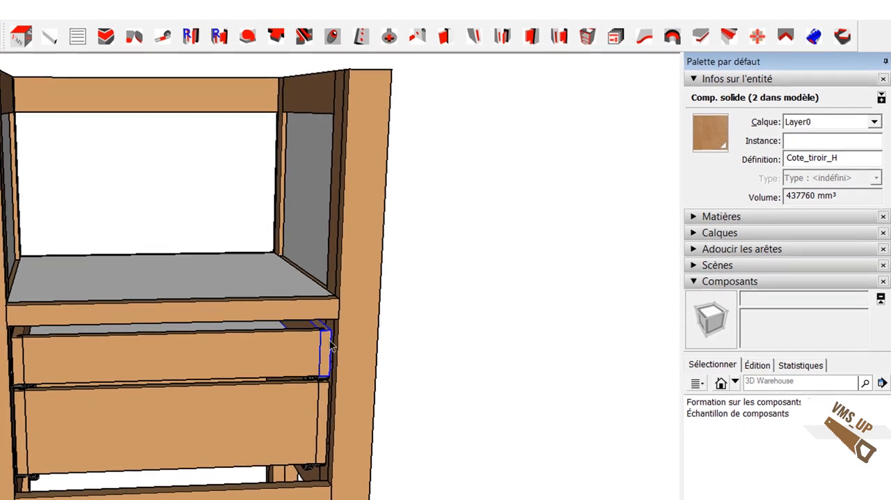
click(433, 366)
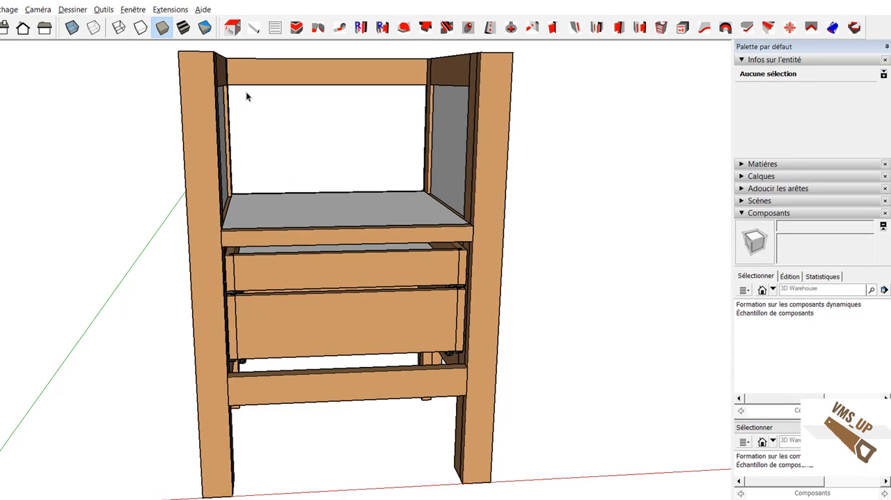
Step: Start a new generated piece in Face view named Facade_tiroir_B
click(253, 27)
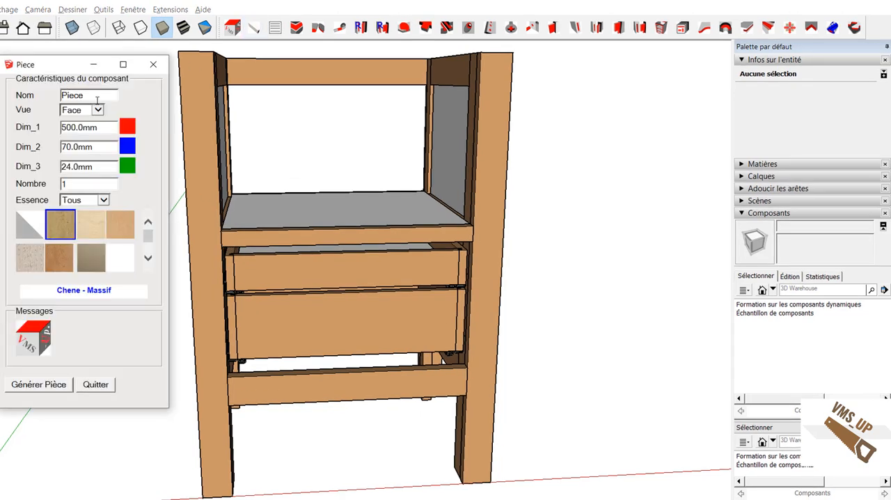
text(Facade_t)
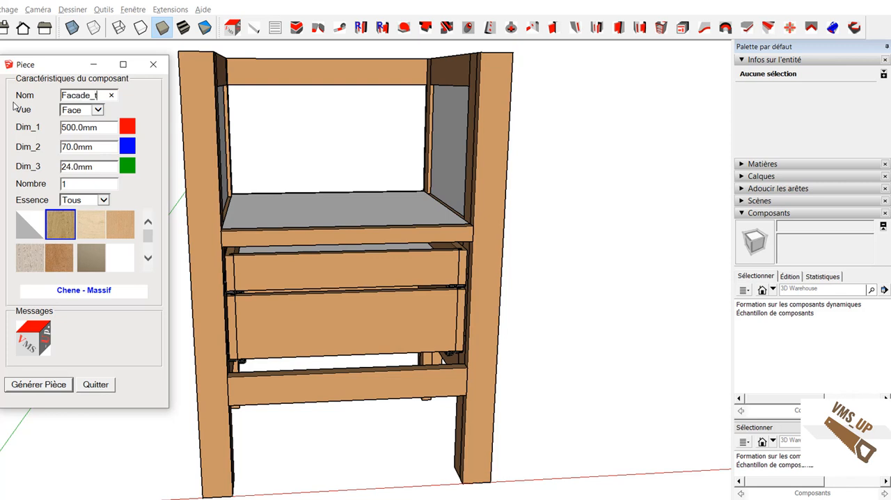
text(iroir_B)
key(Tab)
Step: Generate the lower drawer front at 480 x 160 x 24 mm in Hetre - Massif
key(Tab)
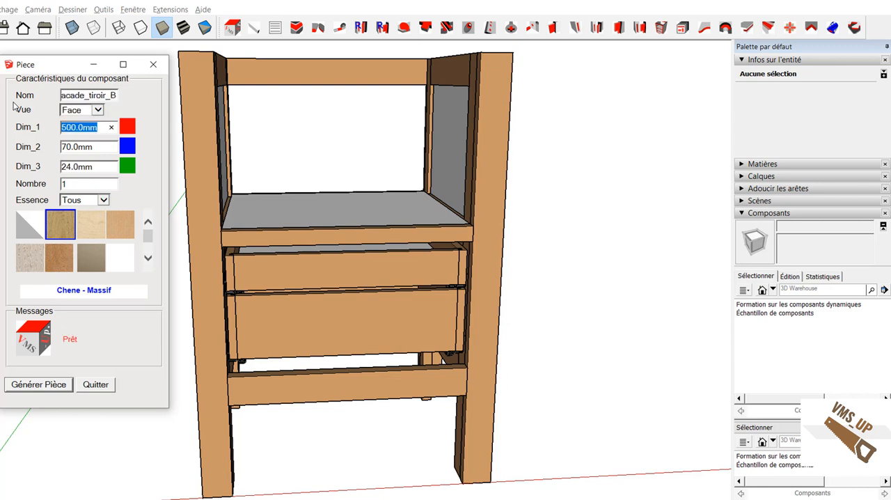
text(480)
key(Tab)
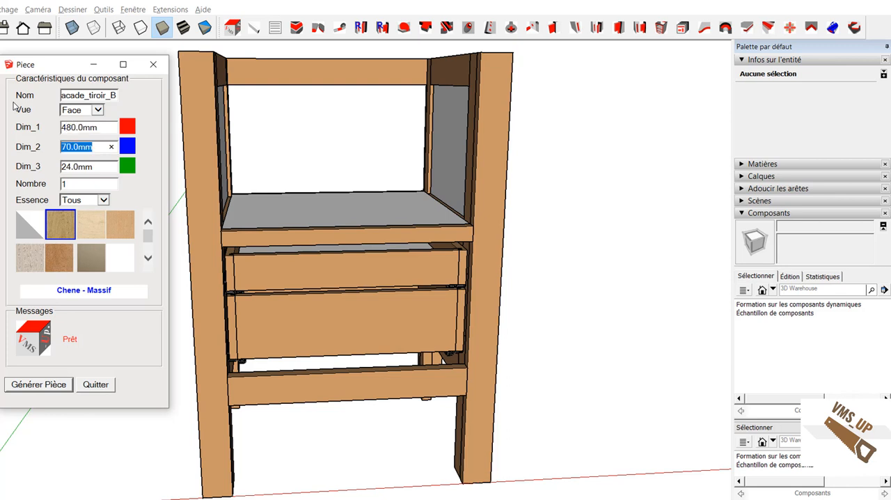
text(160)
key(Tab)
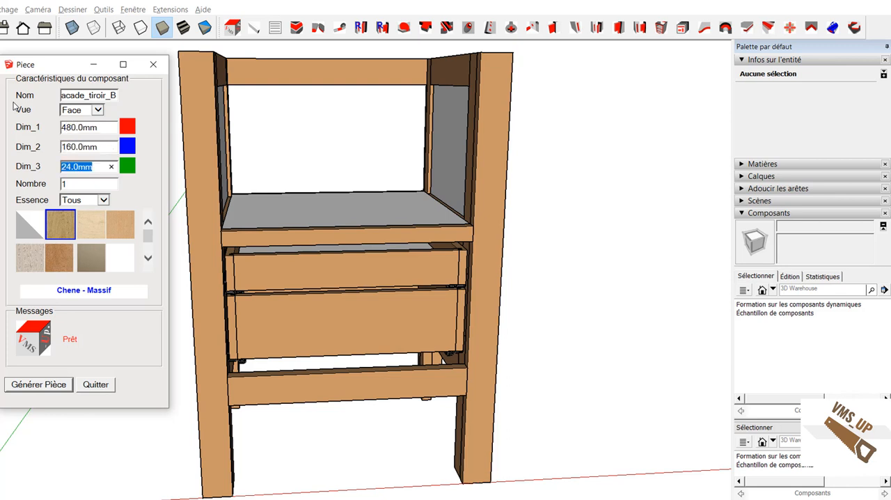
key(Tab)
click(59, 256)
click(42, 386)
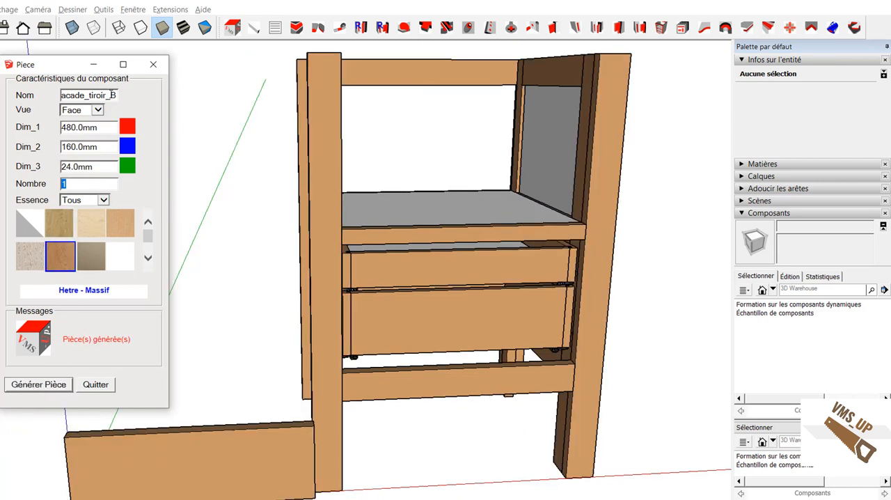
Step: Generate a second drawer front named Facade_tiroir_H with Dim_2 set to 100 mm, and close the piece generator
drag(109, 96, 120, 98)
text(H)
click(69, 146)
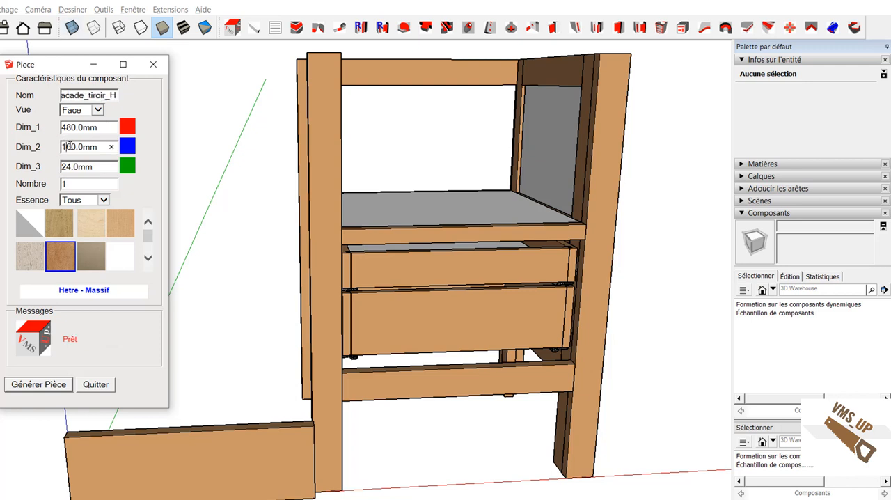
drag(68, 146, 76, 147)
click(23, 387)
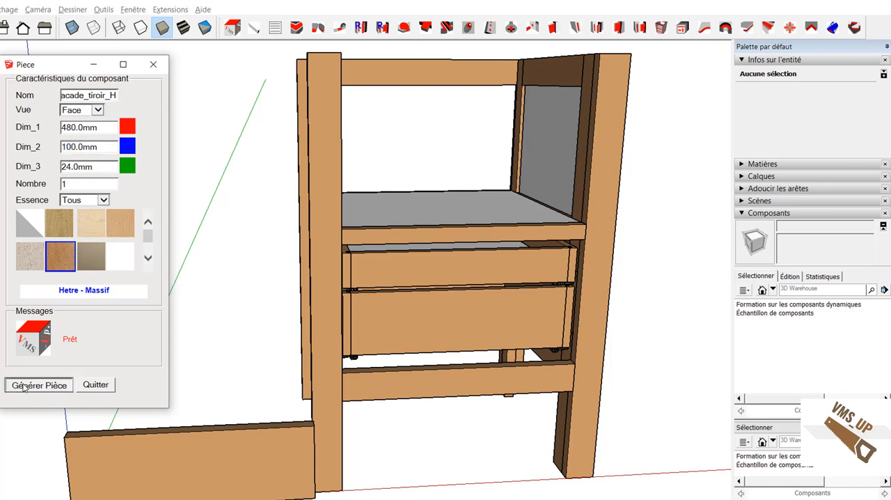
click(94, 387)
Step: Move Facade_tiroir_B by its lower corner onto the lower crossrail between the legs, and place Facade_tiroir_H directly above it
click(95, 487)
key(m)
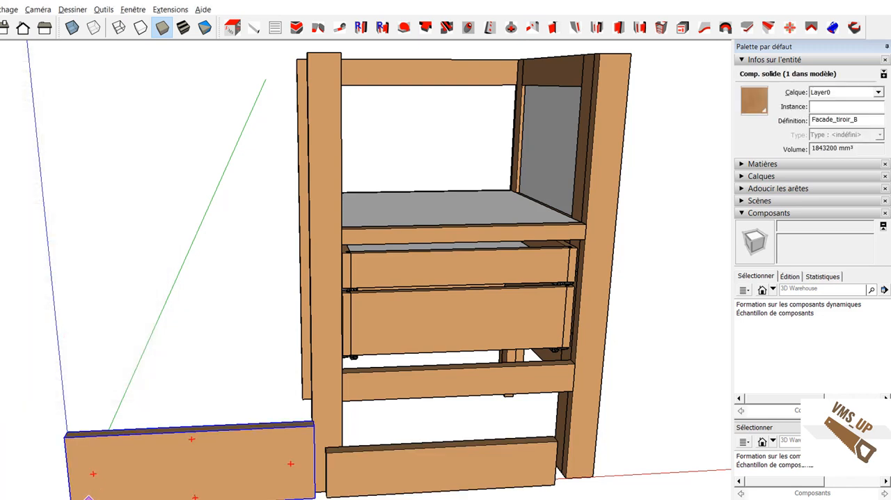
click(73, 499)
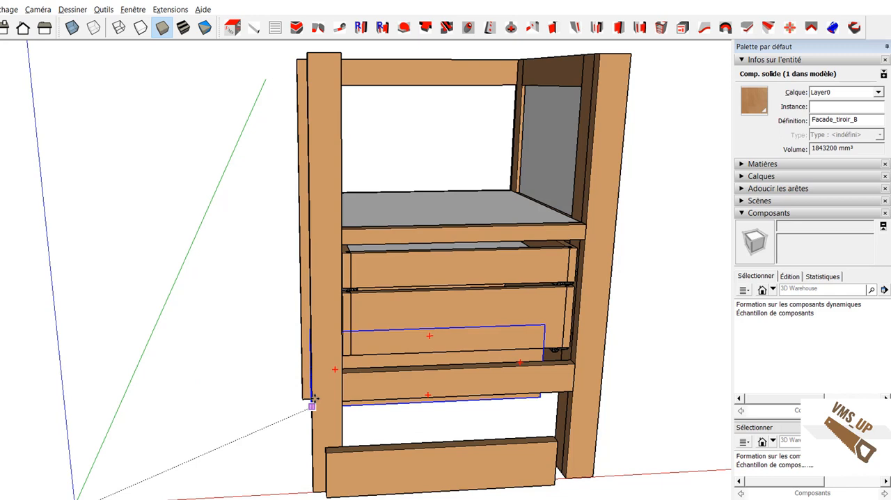
click(342, 373)
click(359, 474)
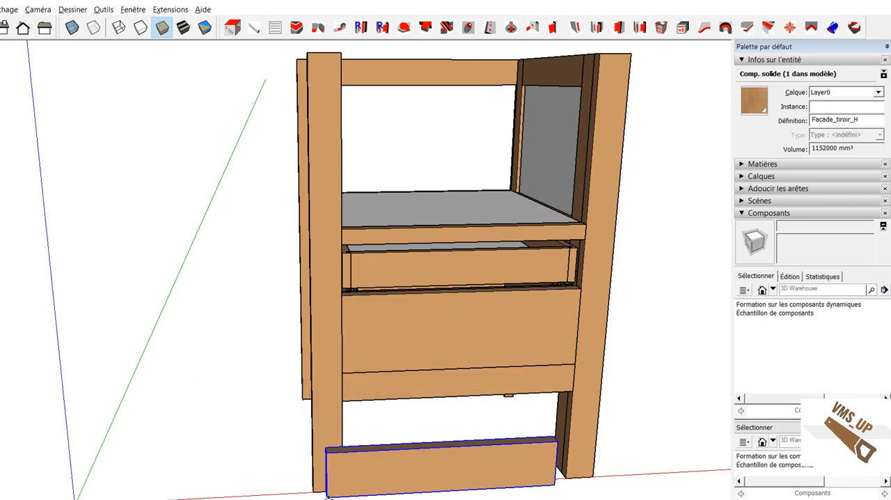
click(327, 496)
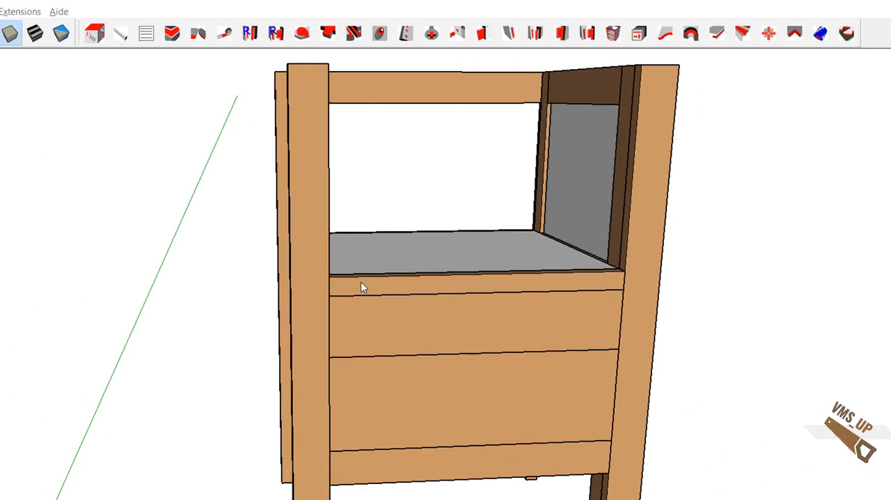
Step: Measure the height from the upper edge of the crossrail above the drawers to the top of the leg
click(478, 217)
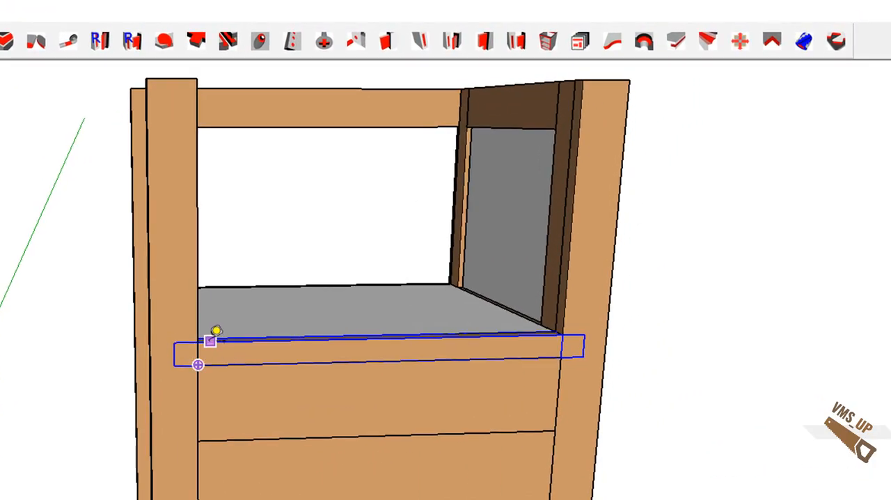
click(198, 340)
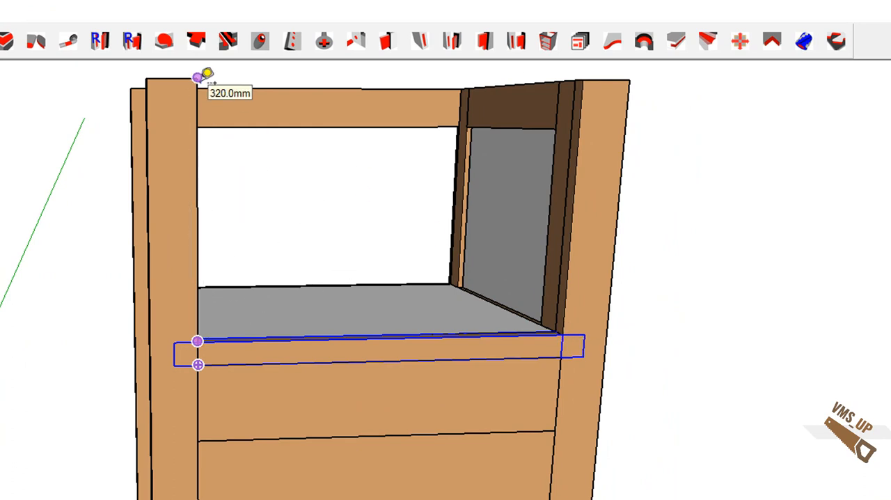
key(space)
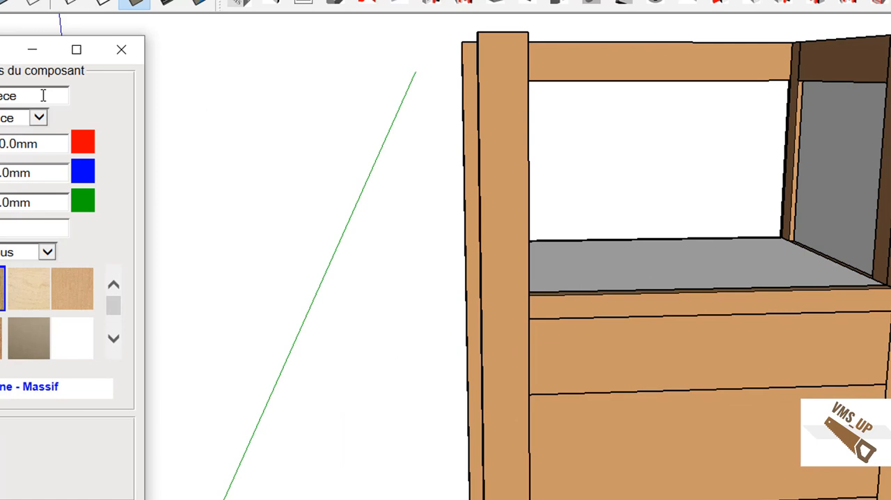
Step: Define a new generated piece named Montant_porte in Face view, 50 mm wide and 320 mm high
drag(44, 95, 111, 62)
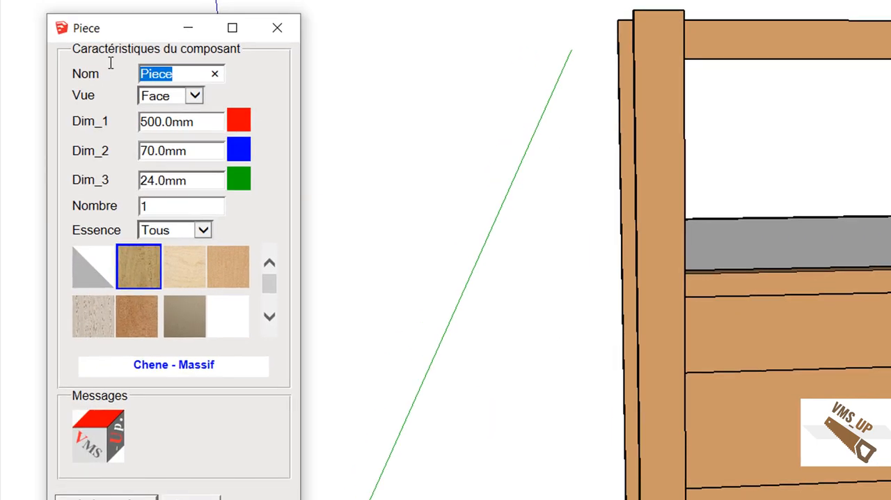
text(Montant)
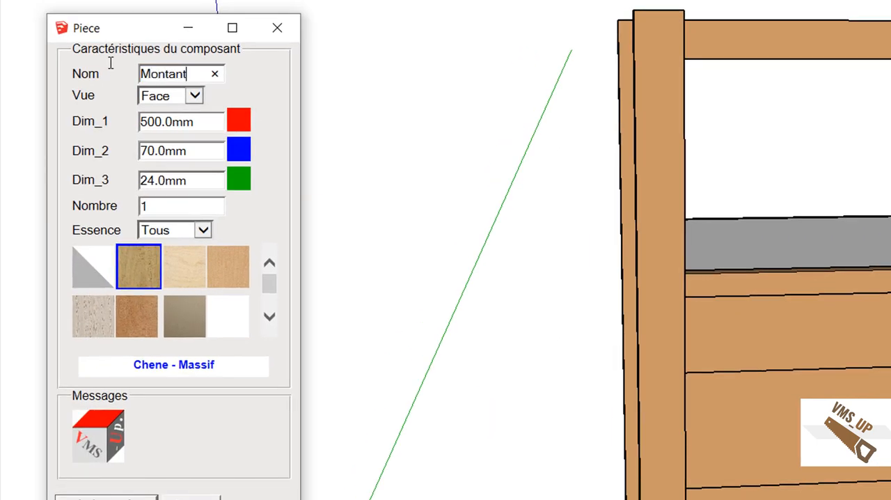
text(_porte)
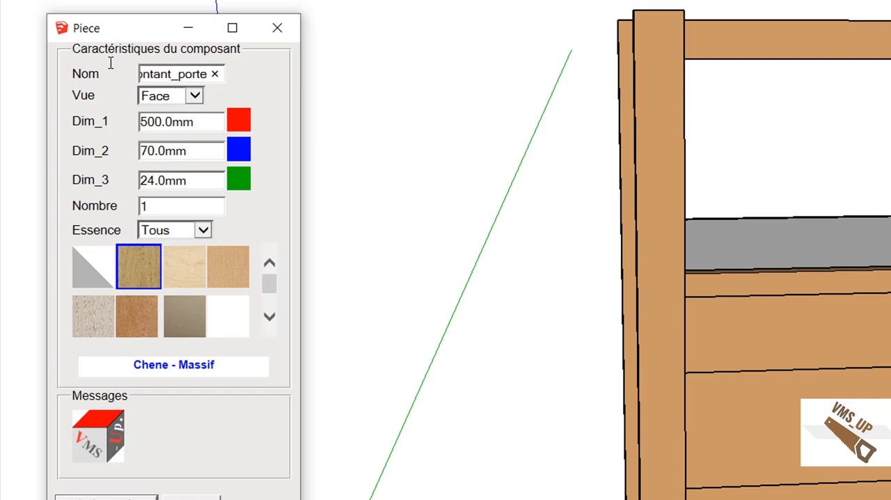
key(Tab)
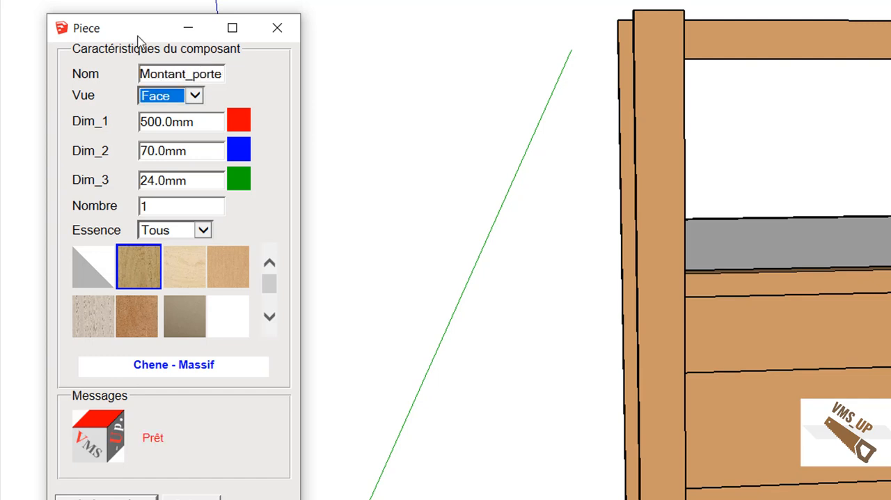
click(197, 123)
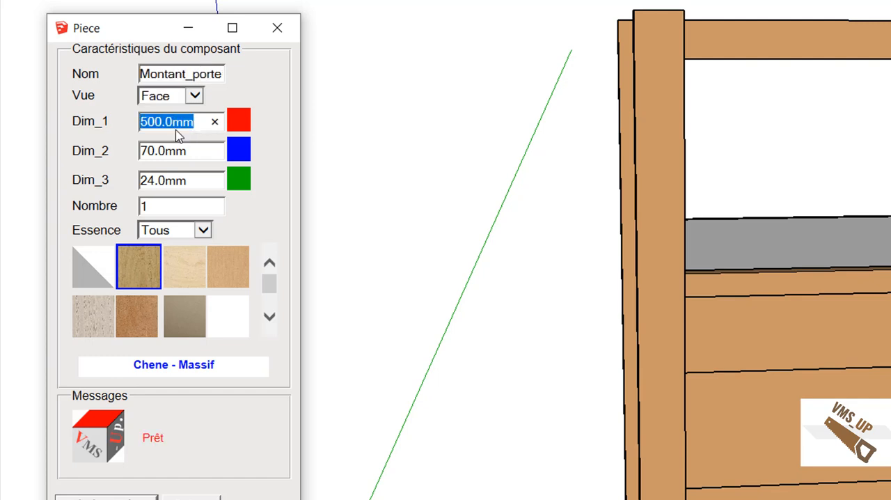
text(50)
key(Tab)
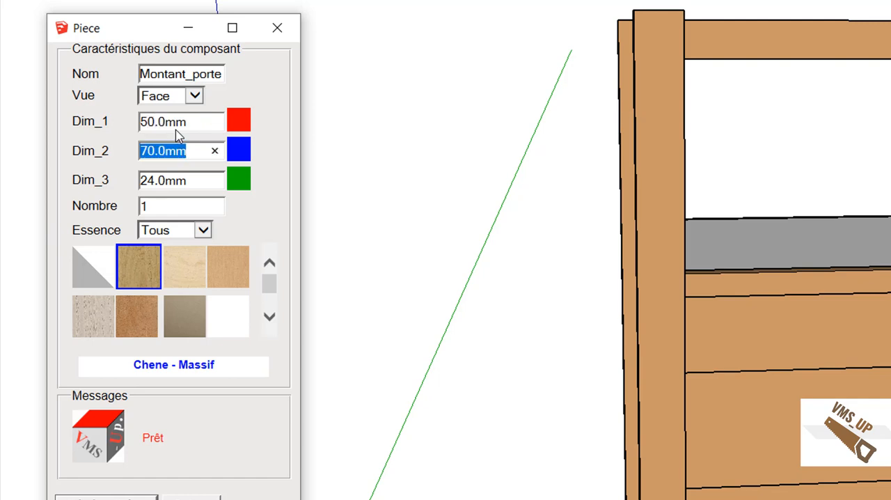
text(320)
key(Tab)
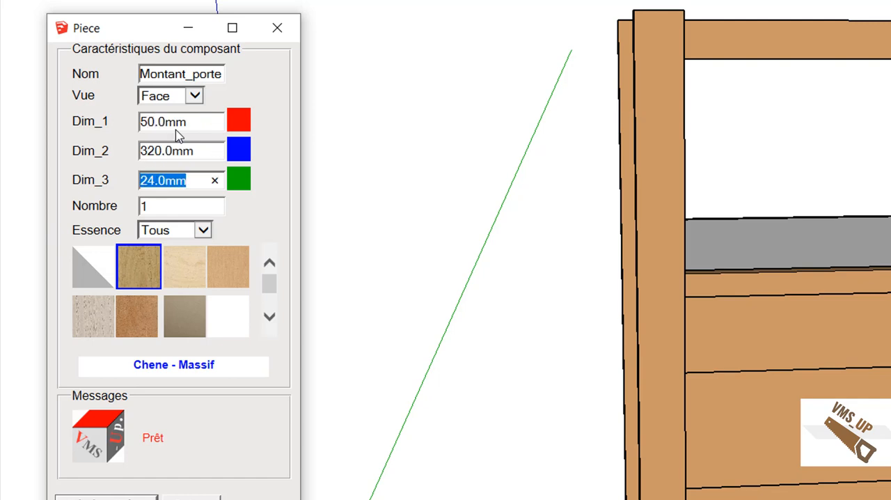
Step: Generate two identical door stiles with Série Identique, Colorier Non and the Hetre - Massif material
key(Tab)
text(2)
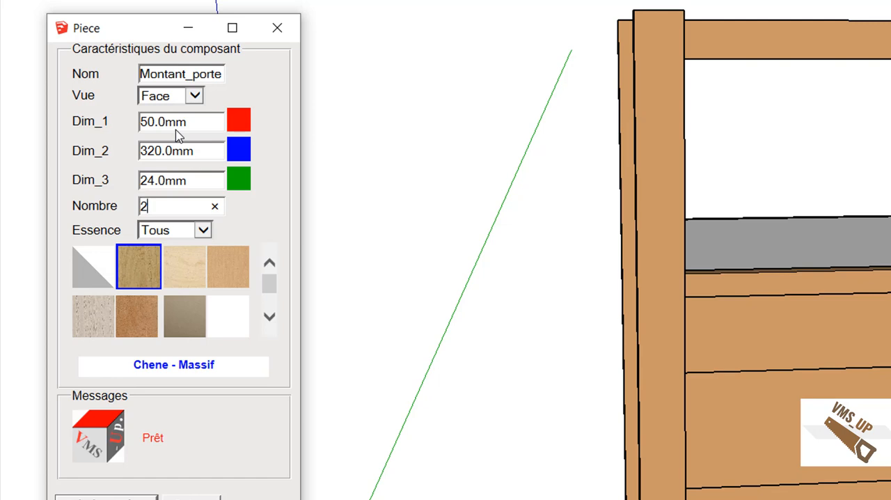
key(Tab)
click(205, 229)
click(206, 234)
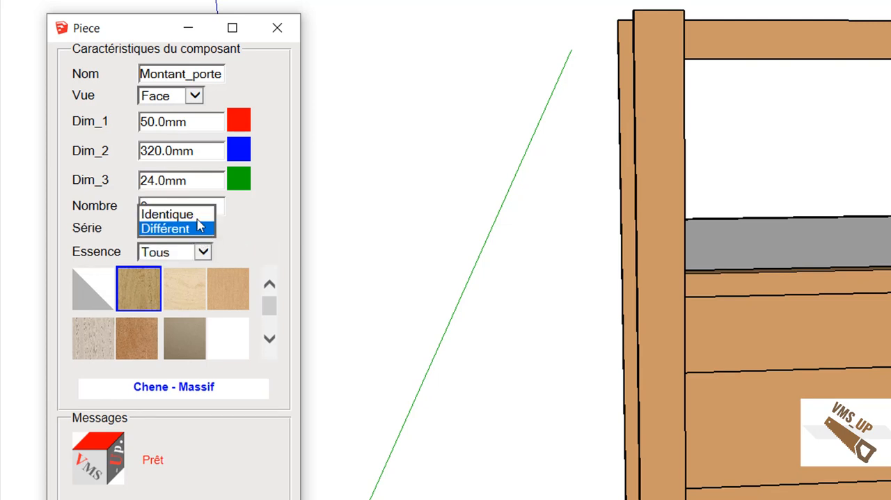
click(174, 212)
click(176, 252)
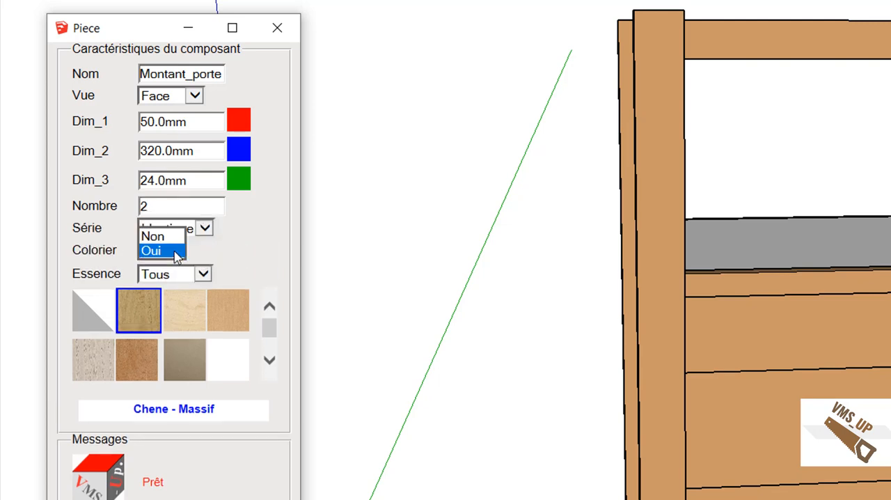
click(163, 236)
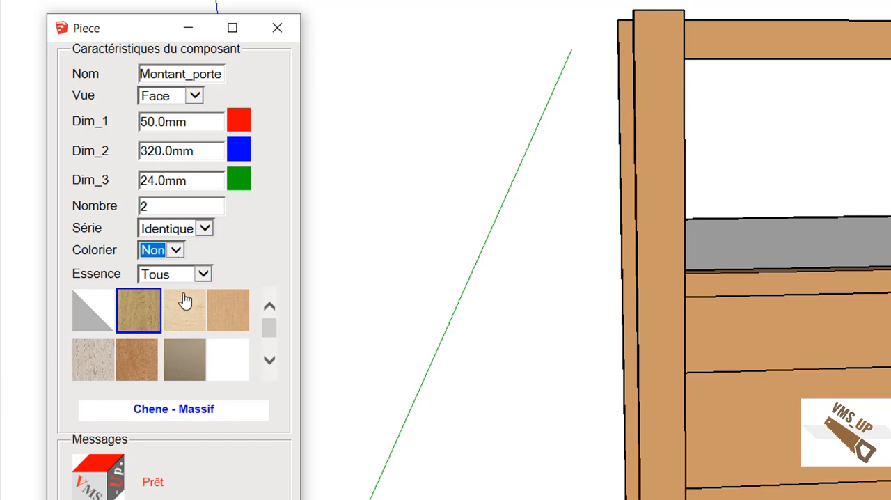
click(145, 365)
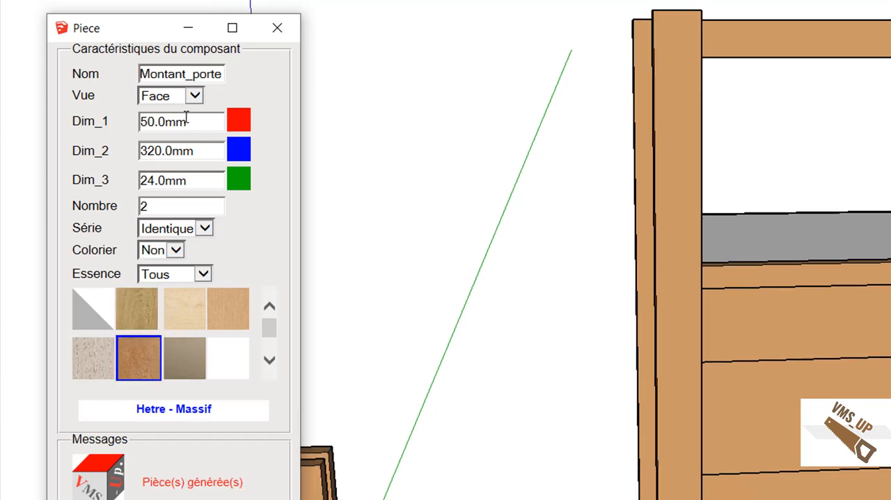
Step: Generate two identical door rails named Traverse_porte, with Dim_1 380 mm and Dim_2 50 mm
drag(185, 73, 97, 70)
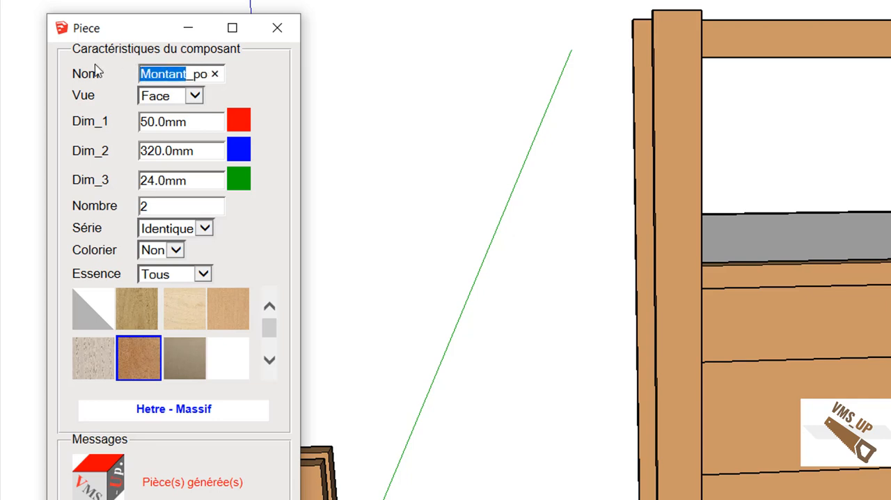
text(Traverse)
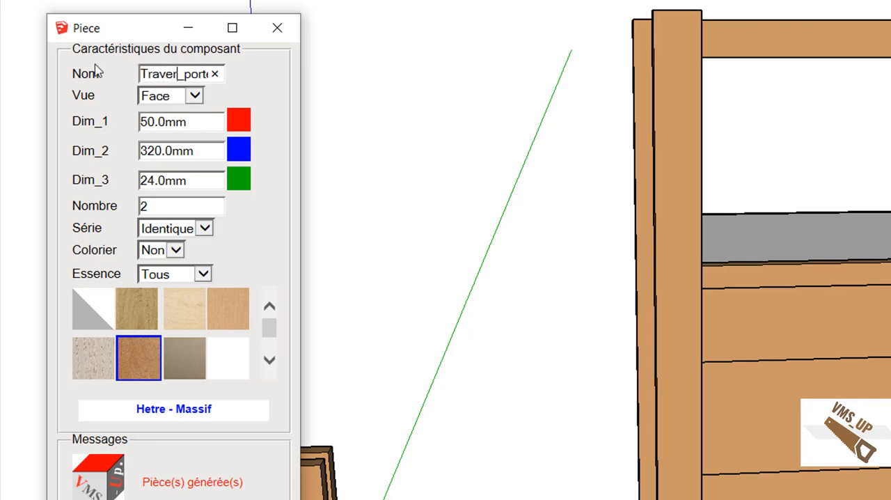
key(Tab)
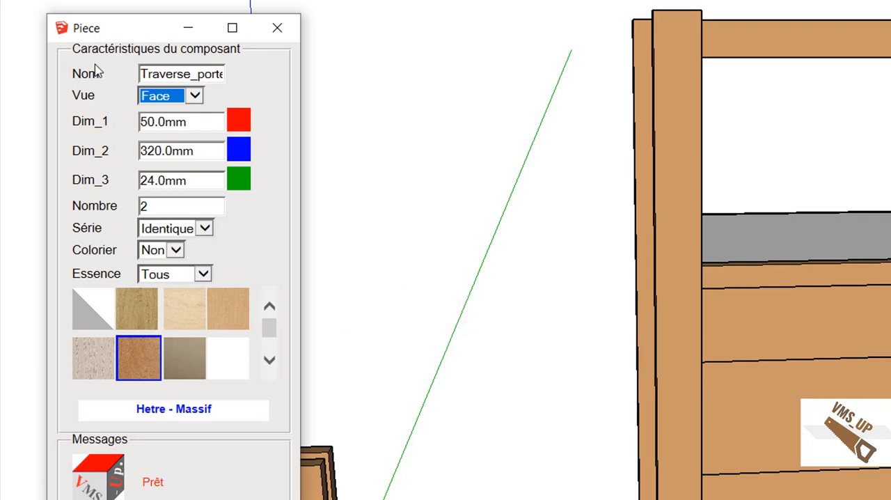
key(Tab)
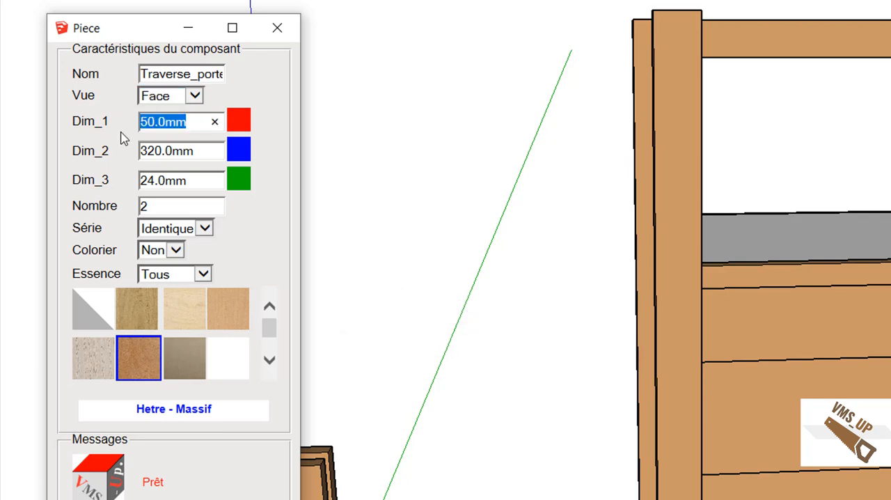
text(380)
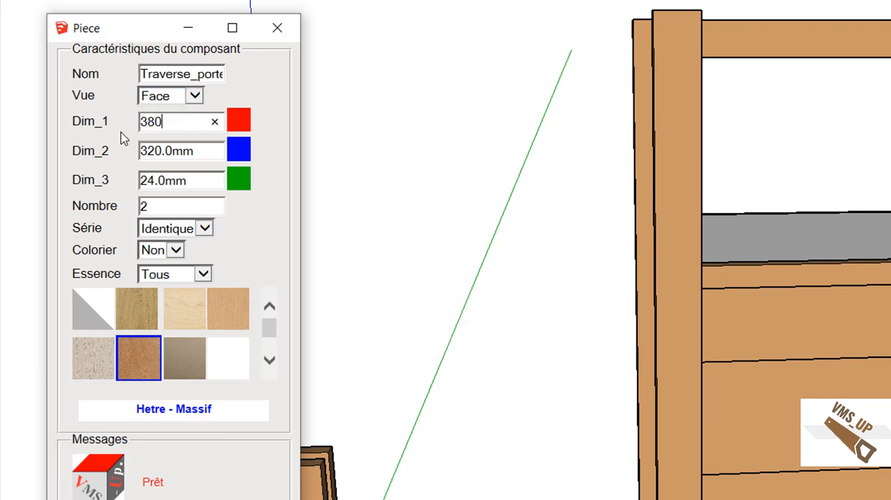
key(Tab)
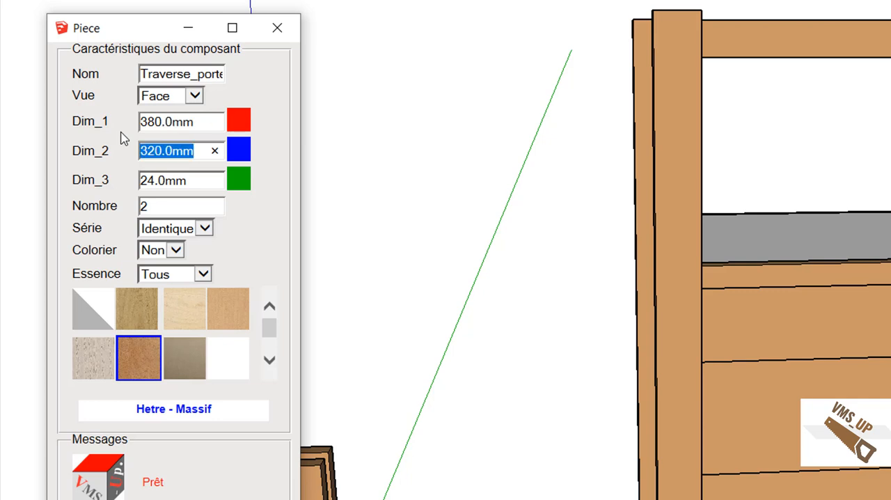
text(50)
key(Tab)
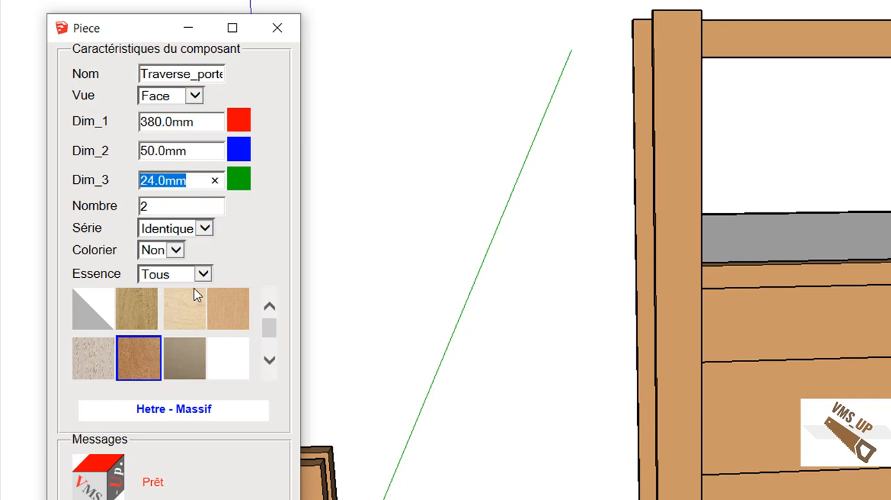
key(Return)
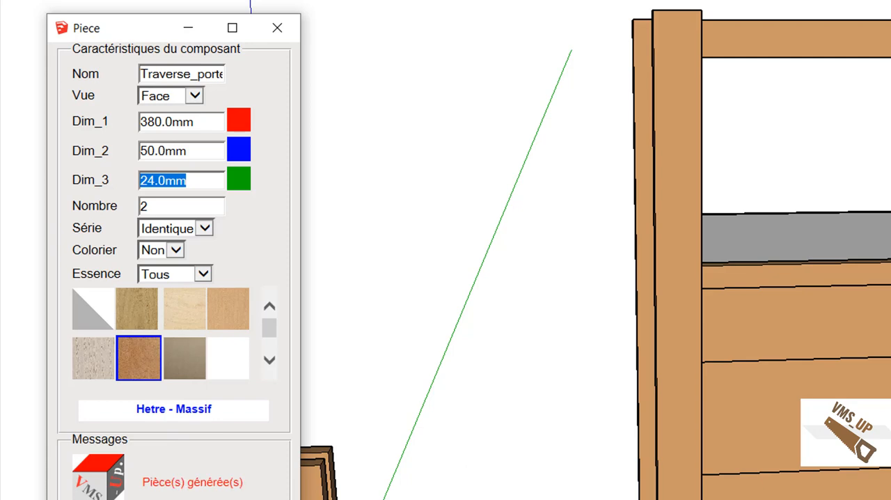
click(195, 477)
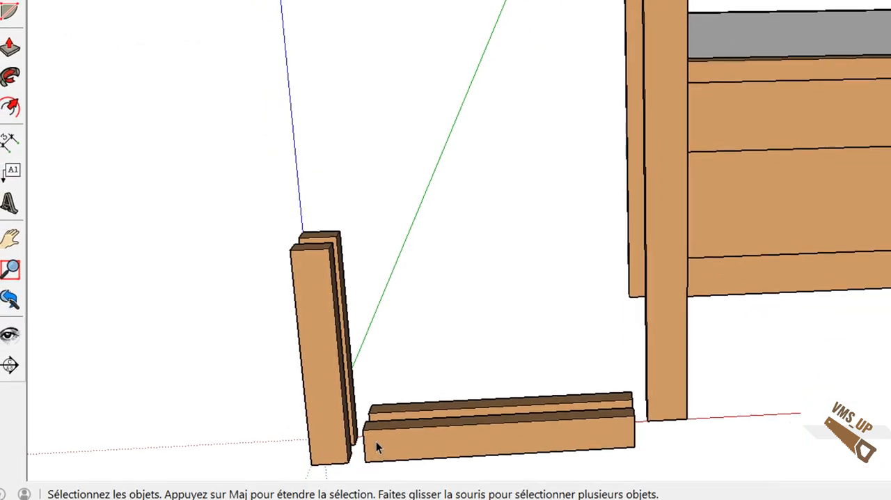
Step: Move the front rail by its upper corner to the upper inner corner of the front door stile
click(377, 450)
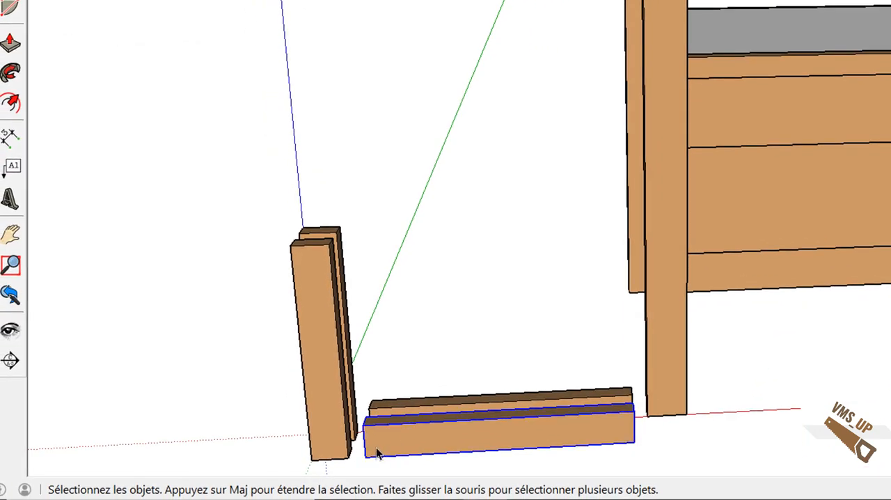
key(m)
click(363, 425)
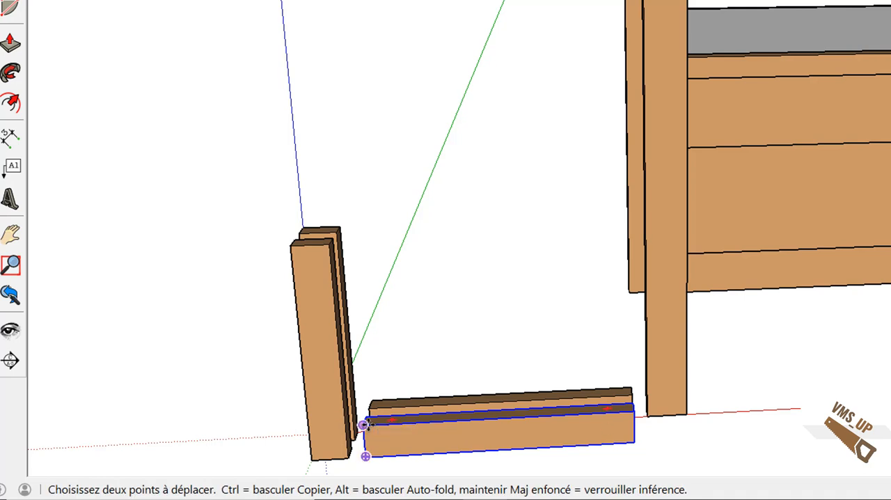
key(ctrl)
click(328, 243)
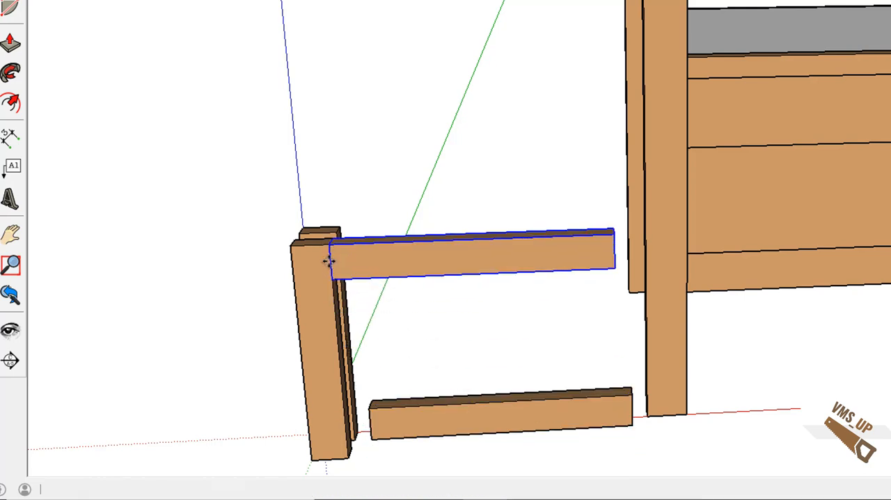
Step: Move the remaining rail by its lower corner to the lower inner corner of the front door stile
key(space)
click(384, 436)
key(m)
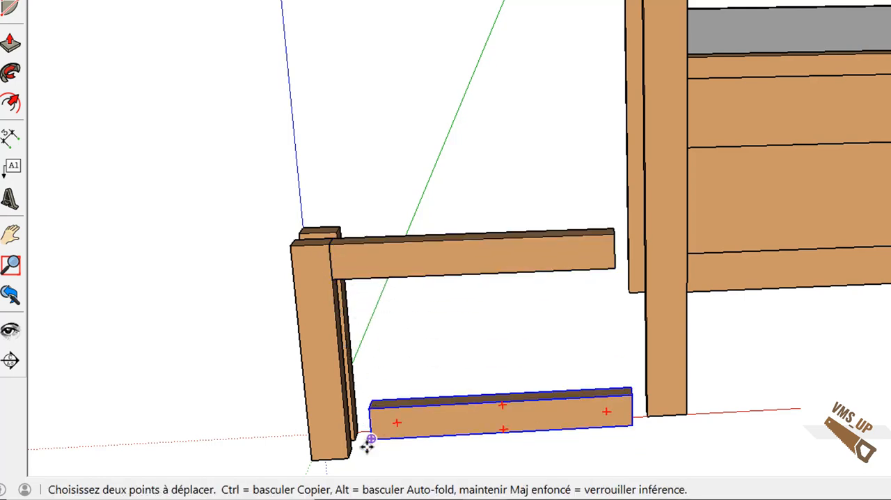
click(369, 438)
click(347, 455)
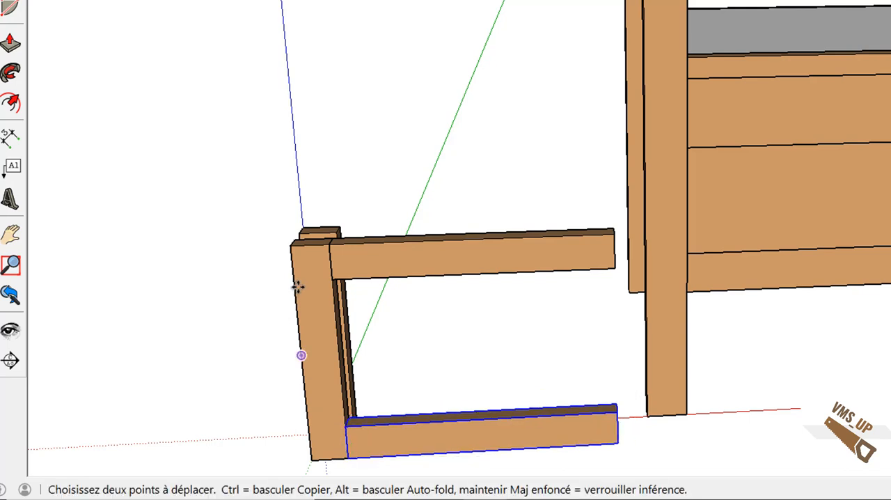
Step: Move the rear stile by its upper corner to the free end of the upper rail to close the door frame
key(space)
click(331, 235)
key(m)
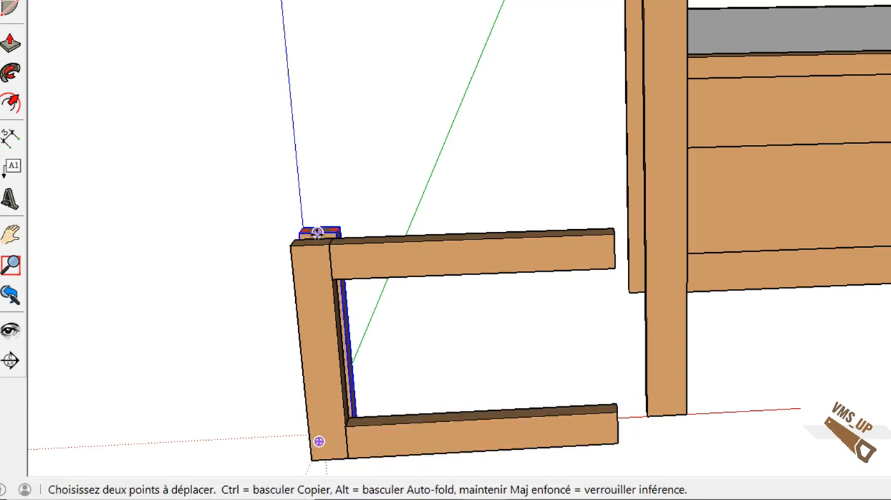
click(300, 232)
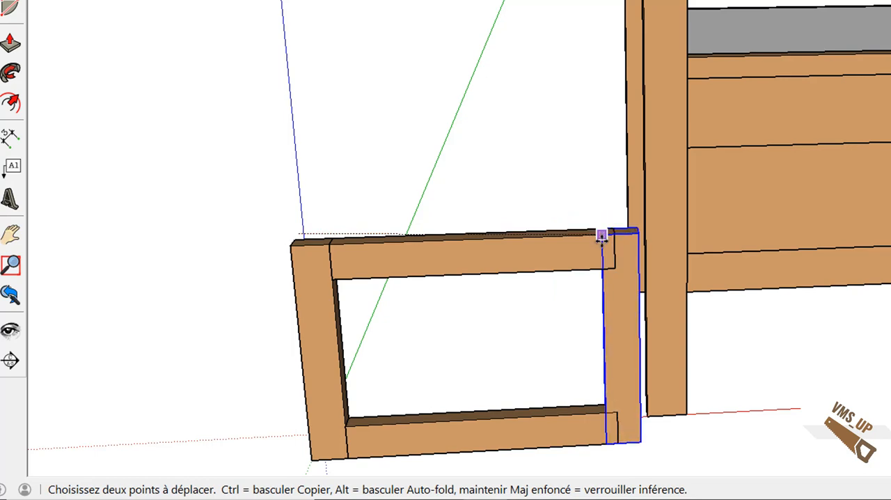
click(615, 233)
Step: Mirror the door's upper rail and left stile in place about their lengthwise mid-planes
middle_drag(520, 291, 342, 78)
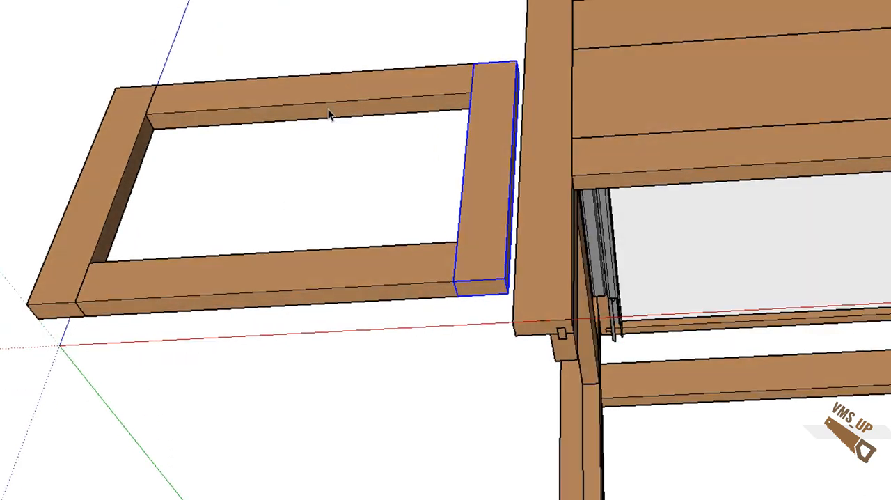
right_click(327, 109)
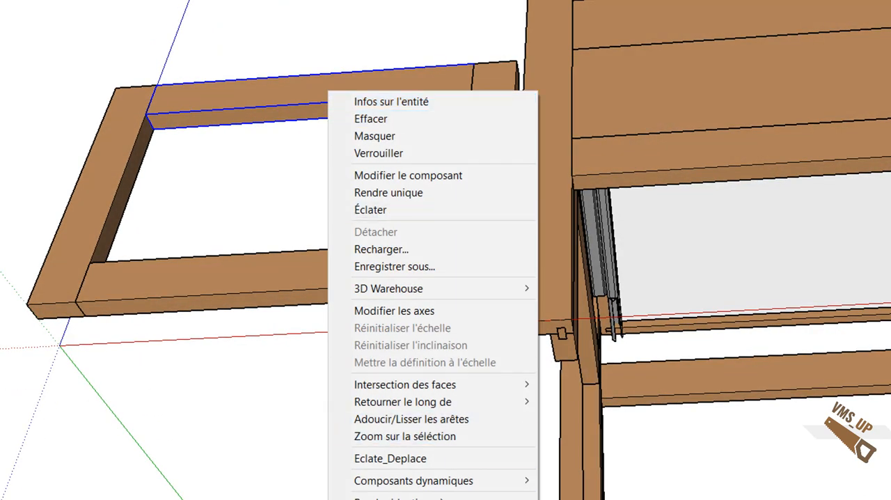
click(390, 497)
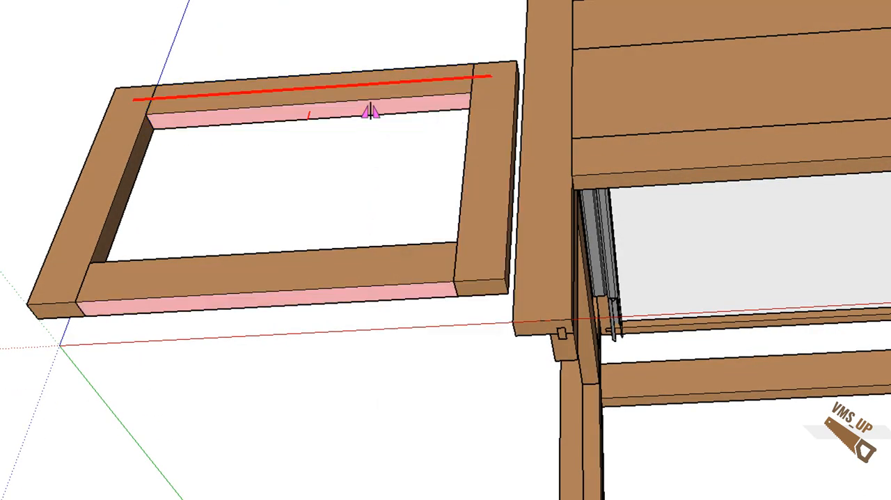
middle_drag(260, 171, 133, 202)
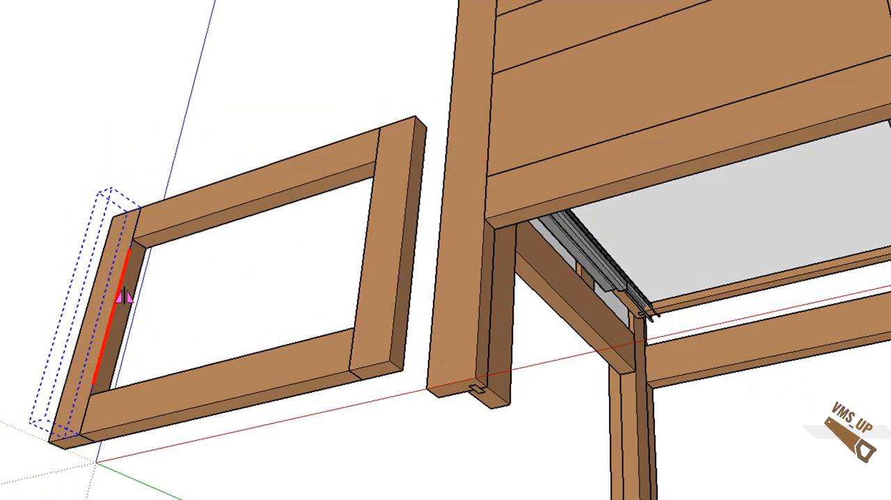
scroll(122, 296, up, 2)
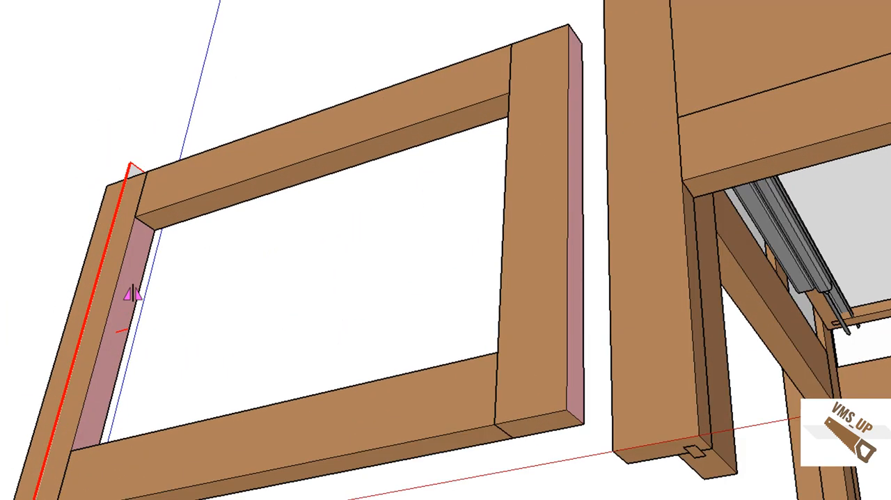
click(132, 293)
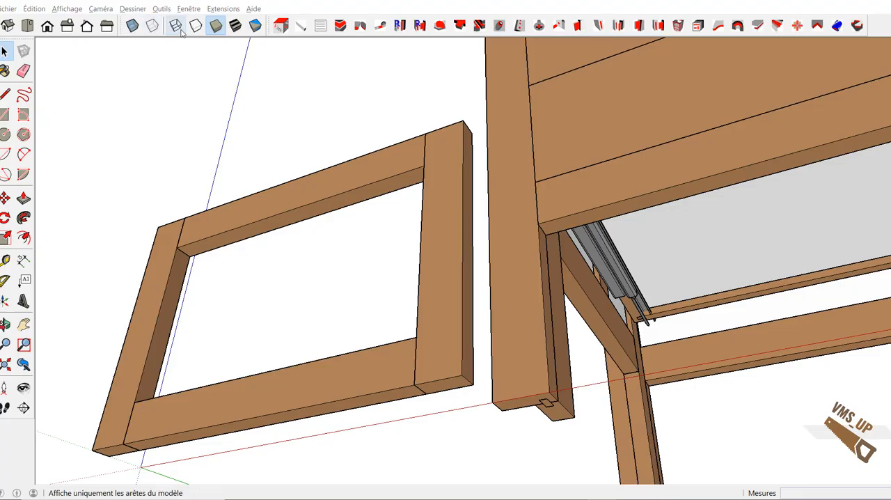
Step: Start the Rafale_tenon command and set Arasement to 6, Epaisseur to 10 and Longueur to 25 mm
click(400, 26)
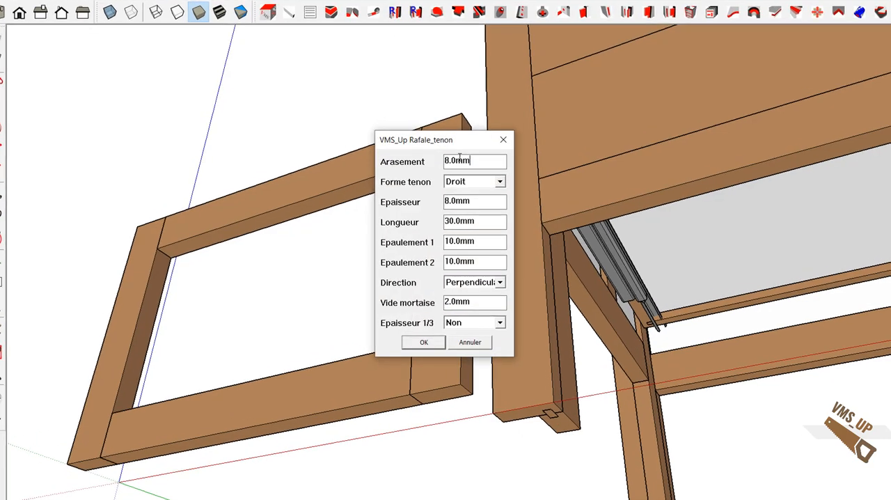
drag(473, 165, 438, 164)
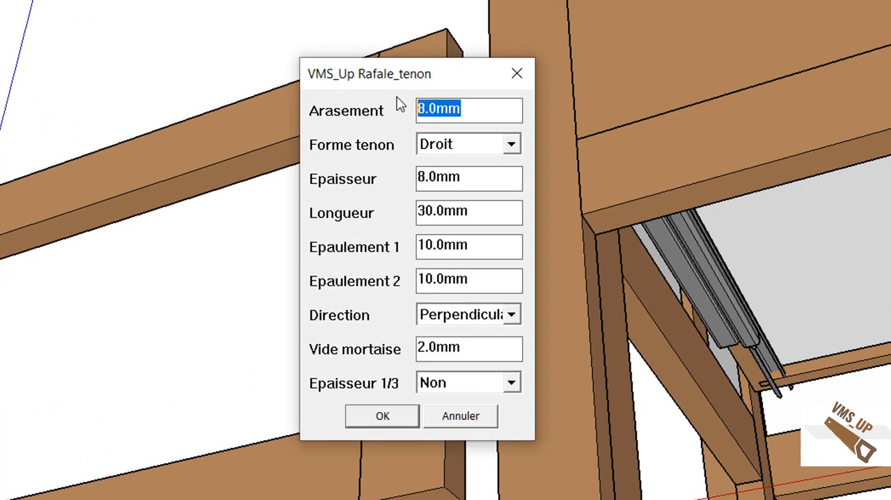
text(6)
key(Tab)
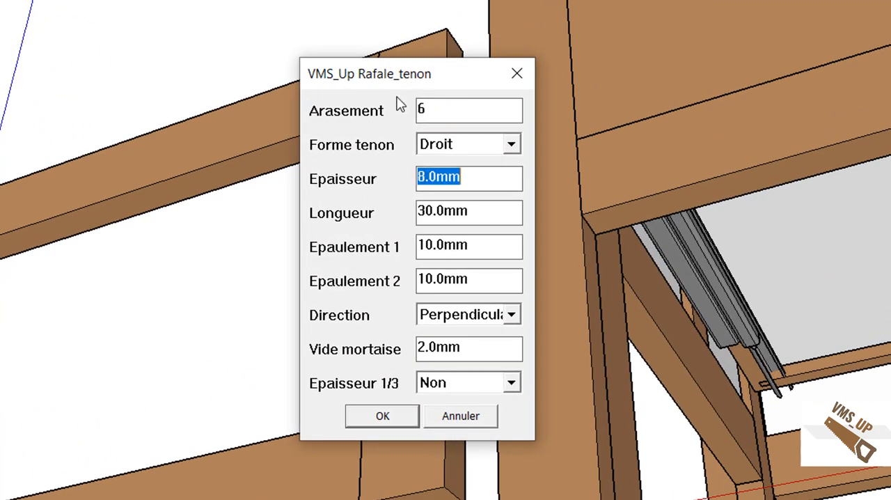
text(10)
key(Tab)
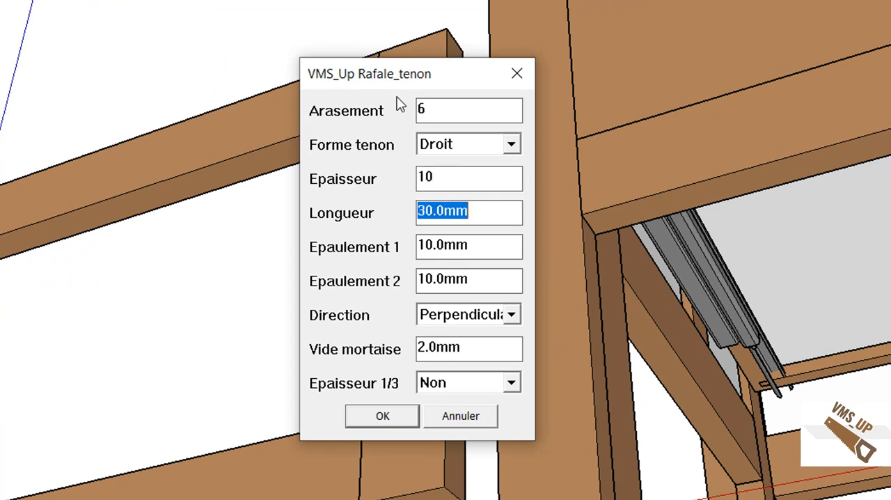
text(25)
key(Tab)
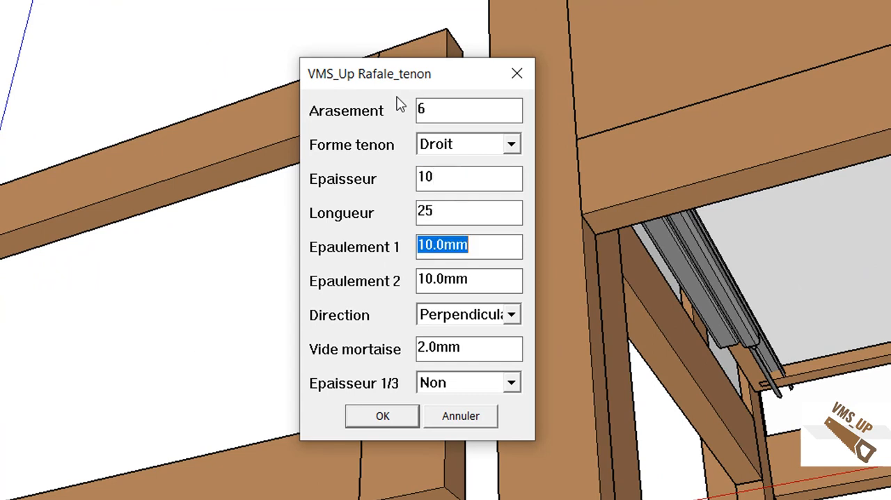
Step: Set Vide mortaise to 1 mm and confirm the tenon parameters with both Epaulement values kept at 10 mm
key(Tab)
key(Tab)
key(Tab)
key(Tab)
key(Tab)
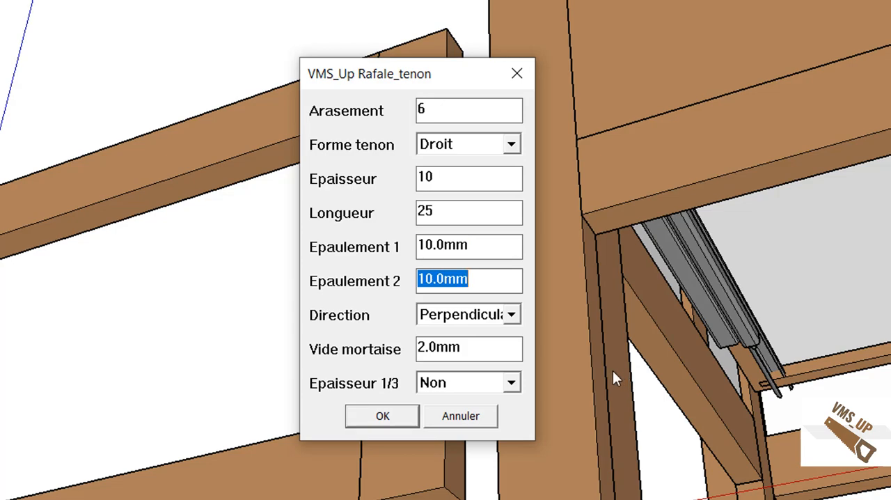
key(shift+Tab)
key(shift+Tab)
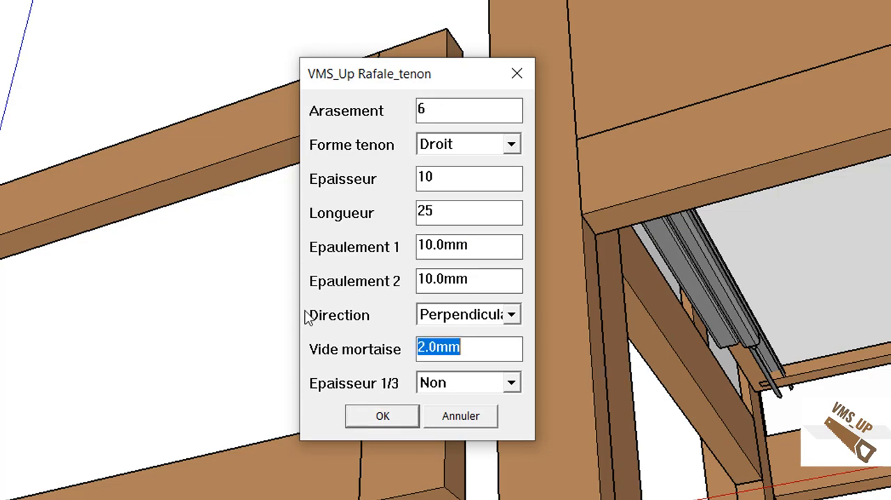
text(1)
click(369, 417)
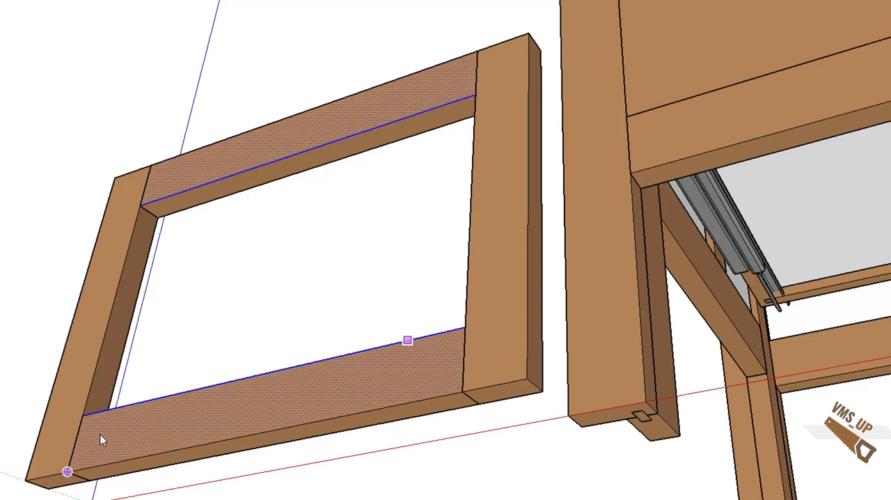
Step: Cut mortise-and-tenon joints at both ends of the two door rails and check them in X-ray display
scroll(101, 438, up, 5)
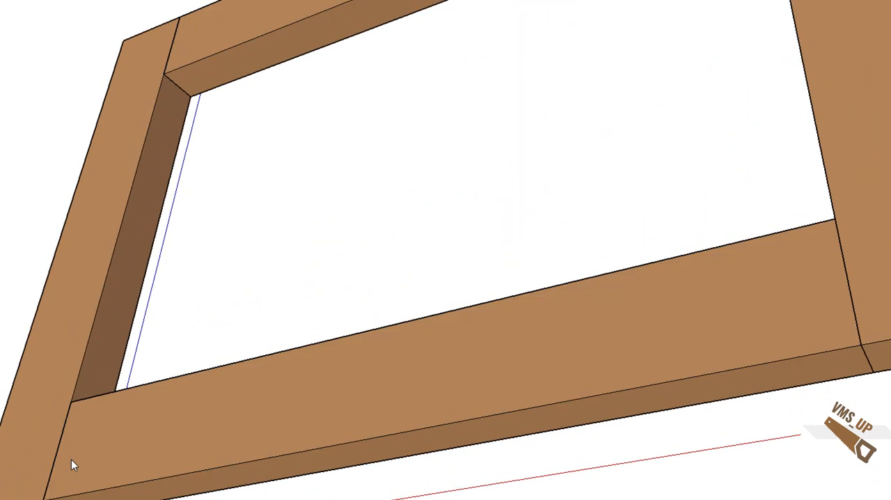
scroll(71, 458, down, 5)
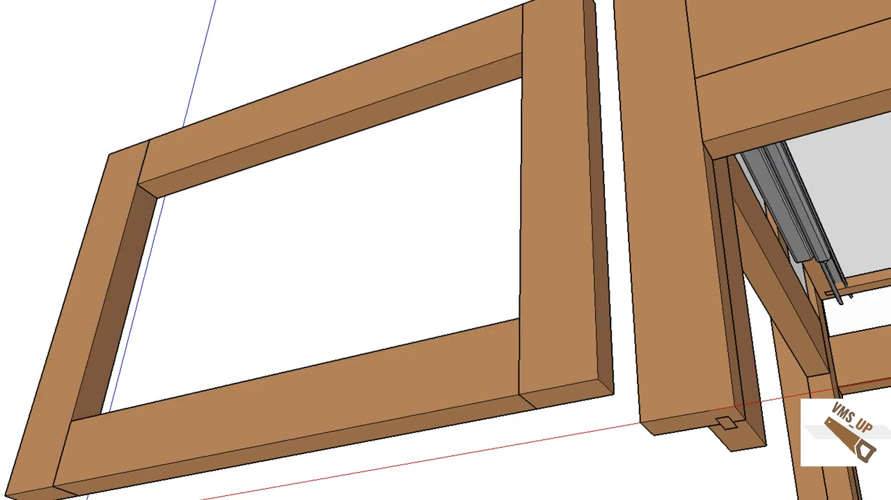
key(x)
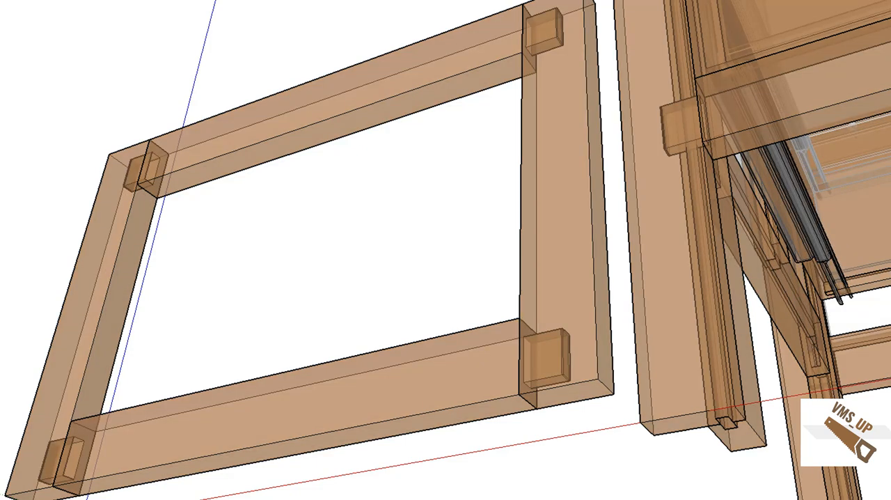
key(x)
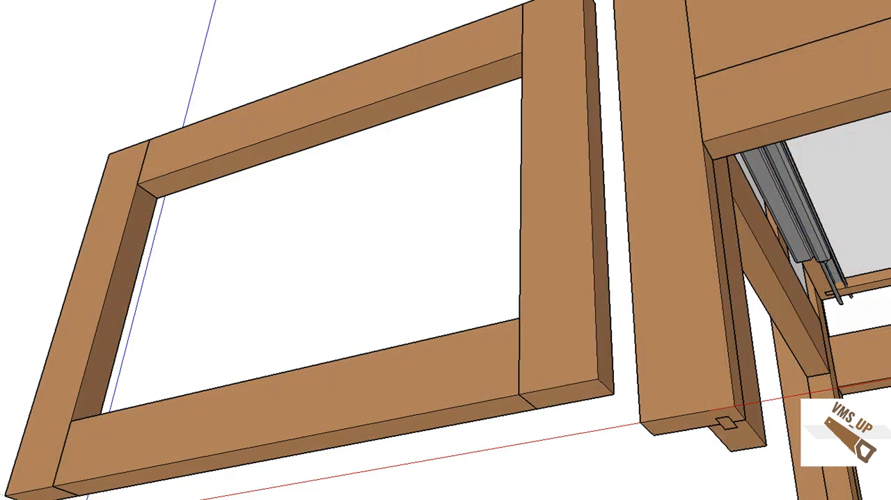
Step: Start the Usinage_contour command for a Rainure with Distance_parement 6 mm, keeping the groove depth and width at 10 mm
click(366, 8)
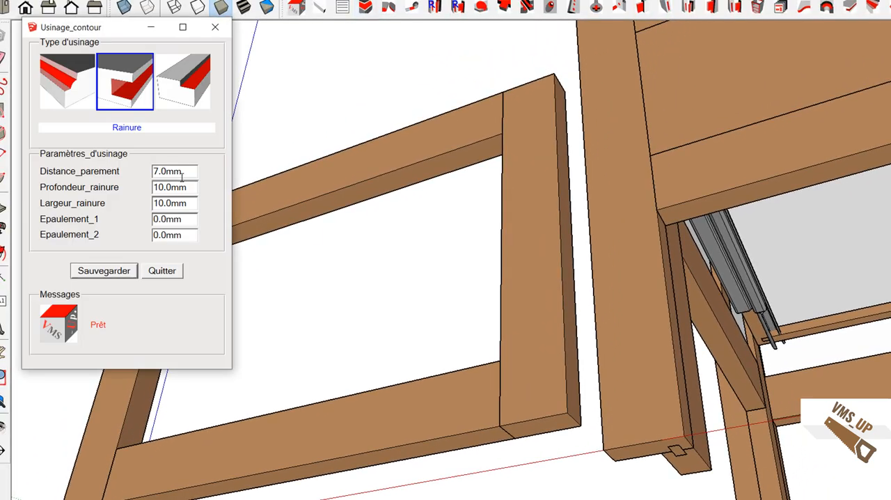
drag(185, 172, 130, 171)
text(6)
key(Tab)
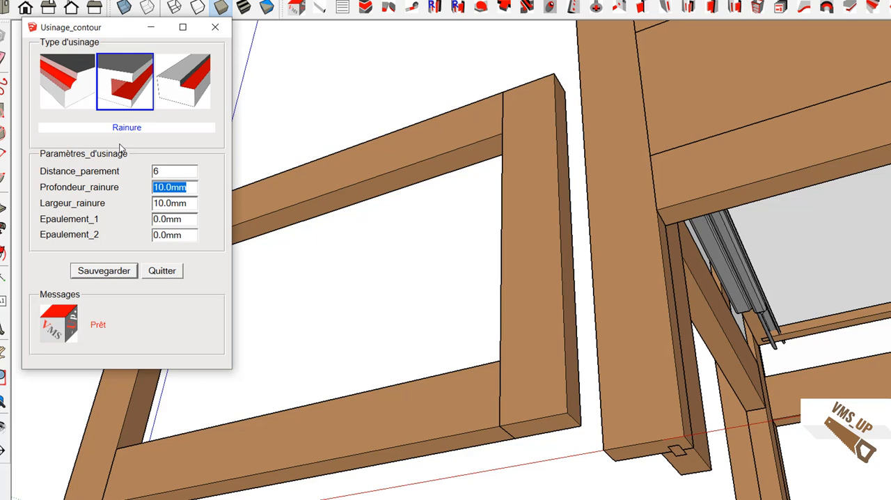
key(Tab)
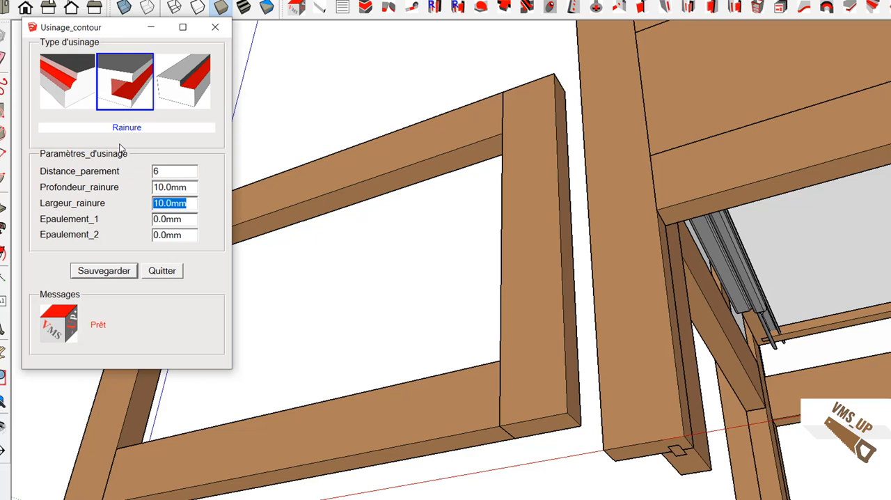
key(Tab)
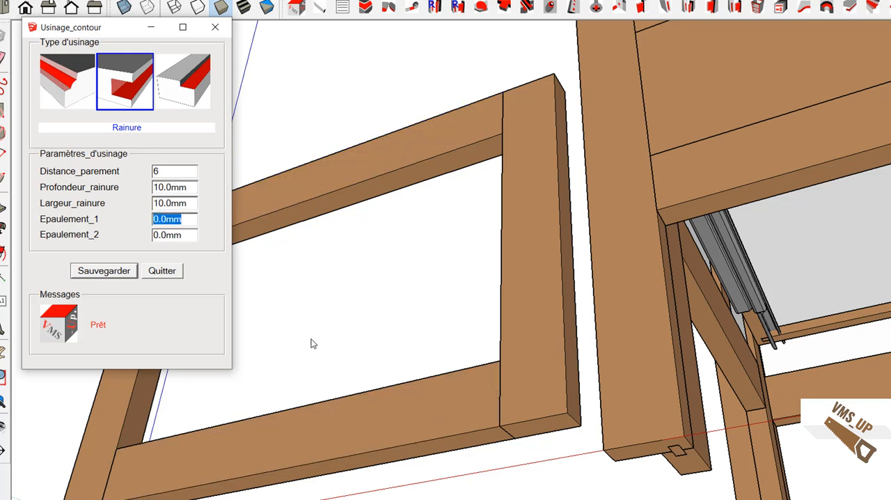
Step: Cut the groove along the inner edges of the door's stiles and rails and check it in X-ray display
click(316, 417)
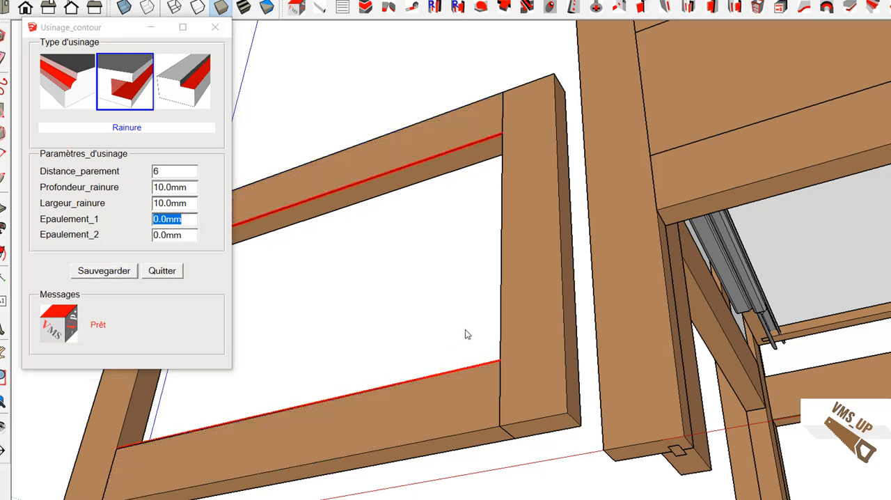
click(511, 315)
right_click(511, 318)
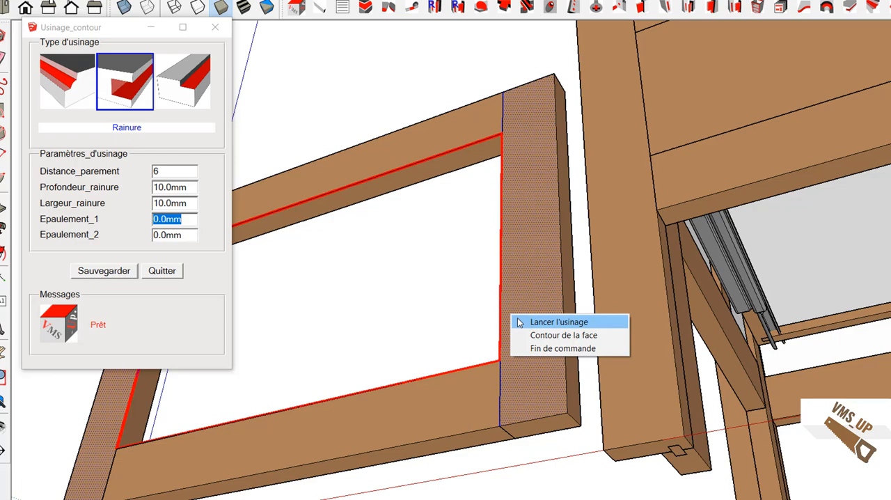
click(535, 326)
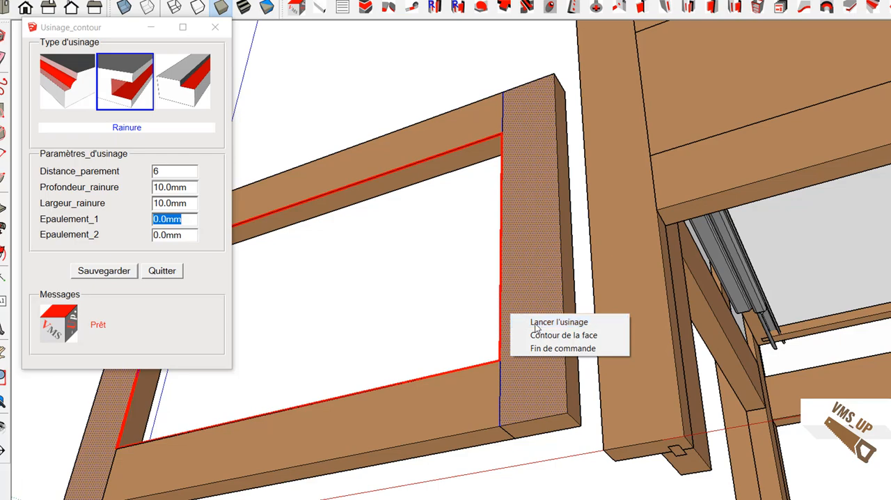
click(173, 273)
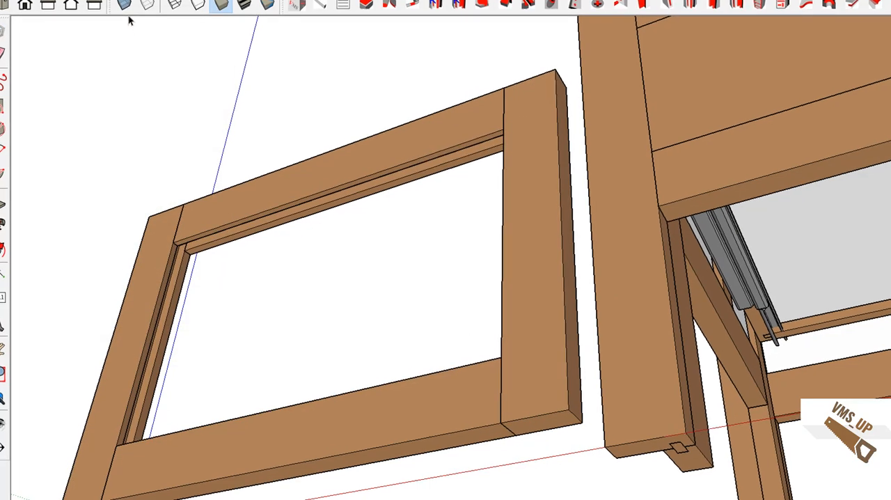
click(124, 5)
middle_drag(299, 254, 328, 301)
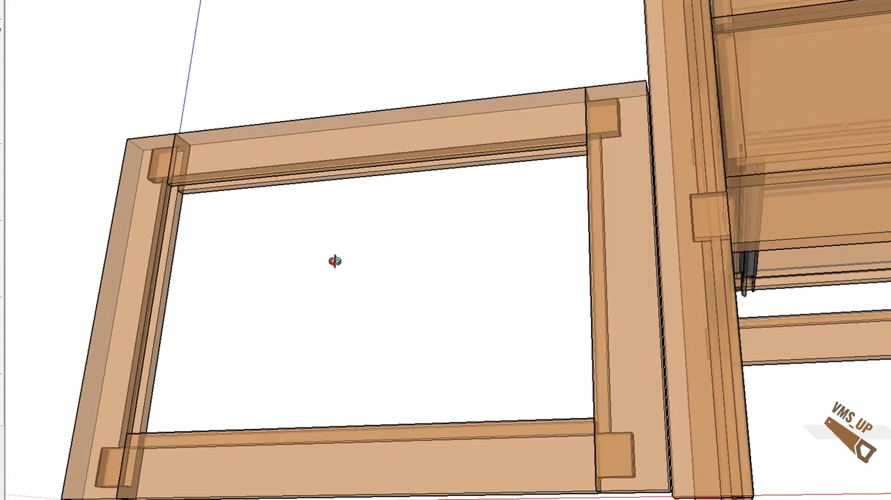
middle_drag(335, 261, 333, 265)
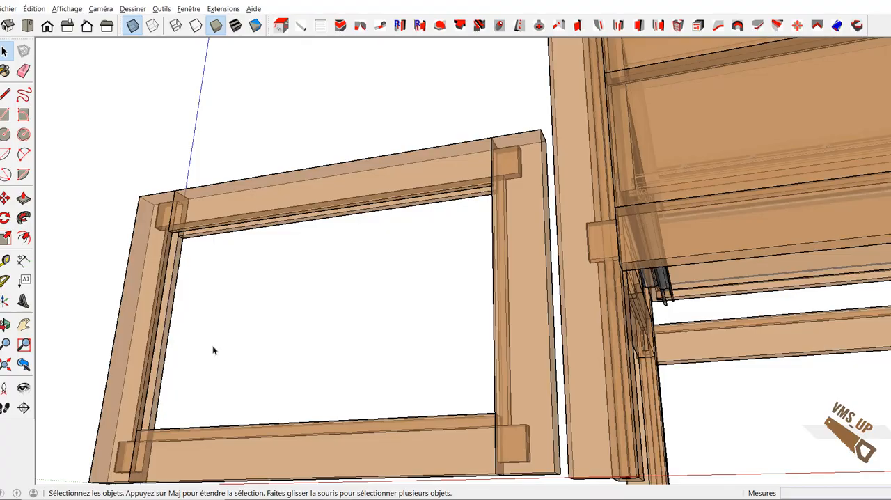
Step: Measure the width and height of the opening inside the door frame
key(t)
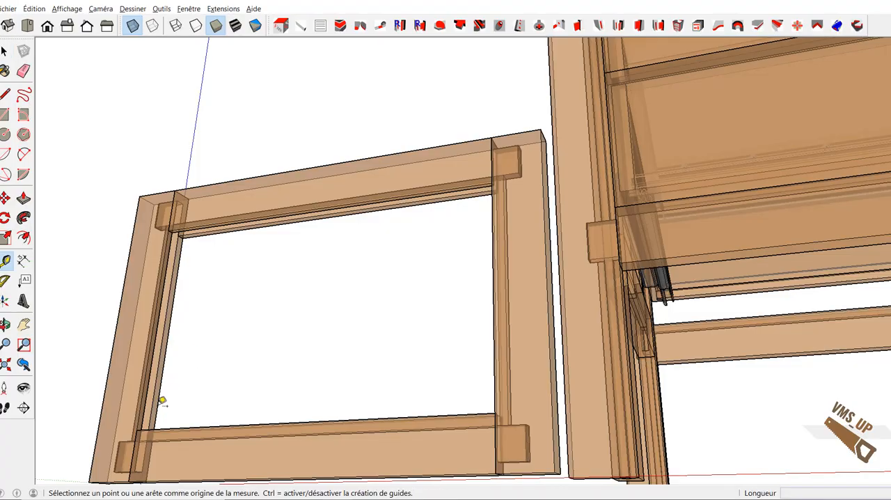
click(137, 430)
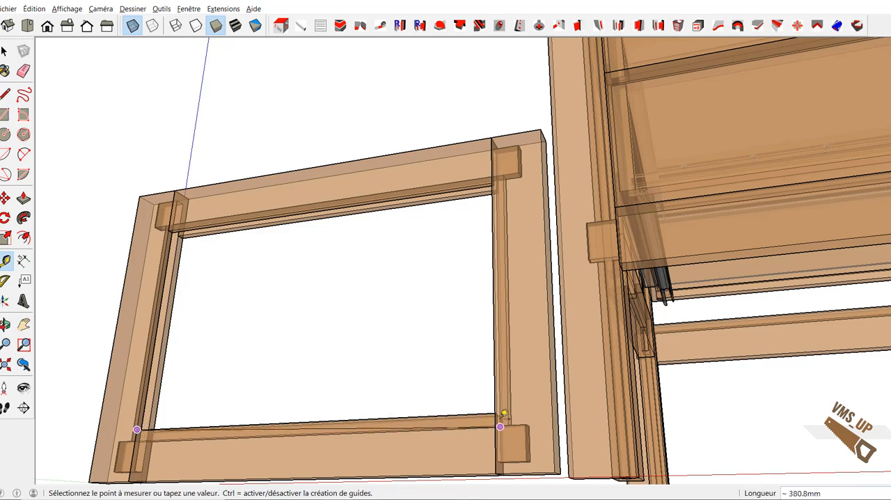
click(494, 413)
click(137, 430)
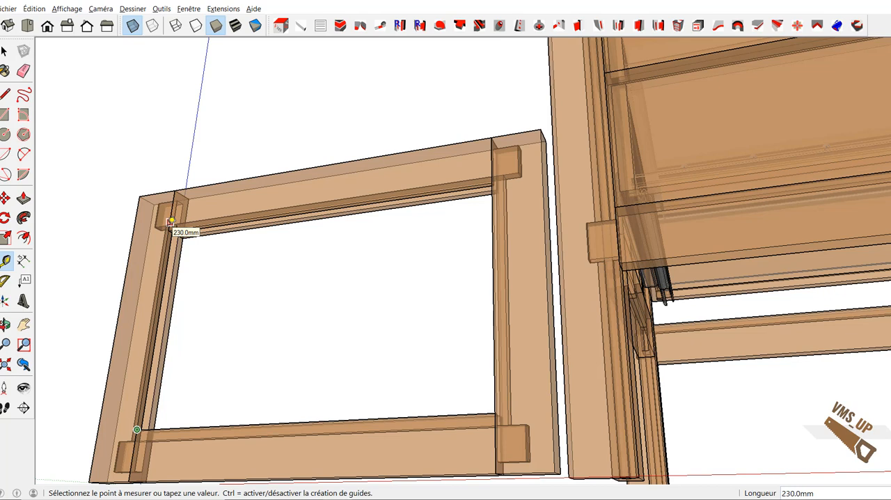
key(space)
Step: Start a new piece and name it Panneau_porte
click(301, 25)
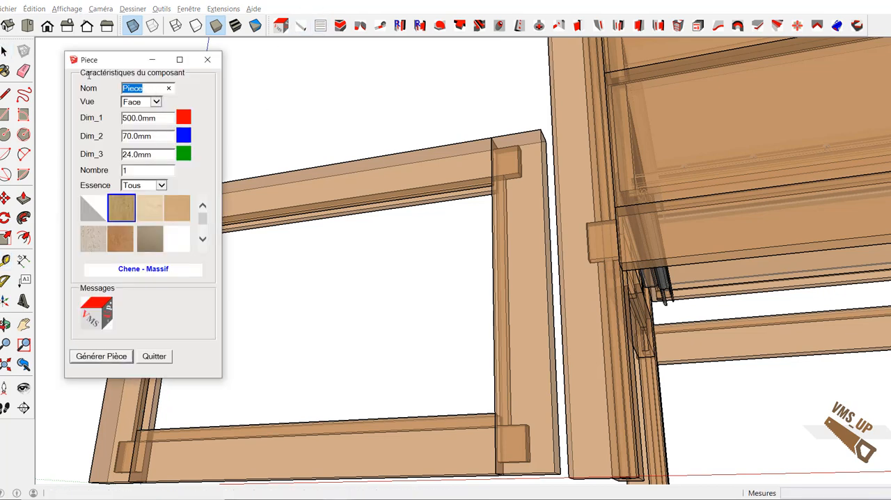
text(Pannr)
text(au_porte)
key(Tab)
key(Tab)
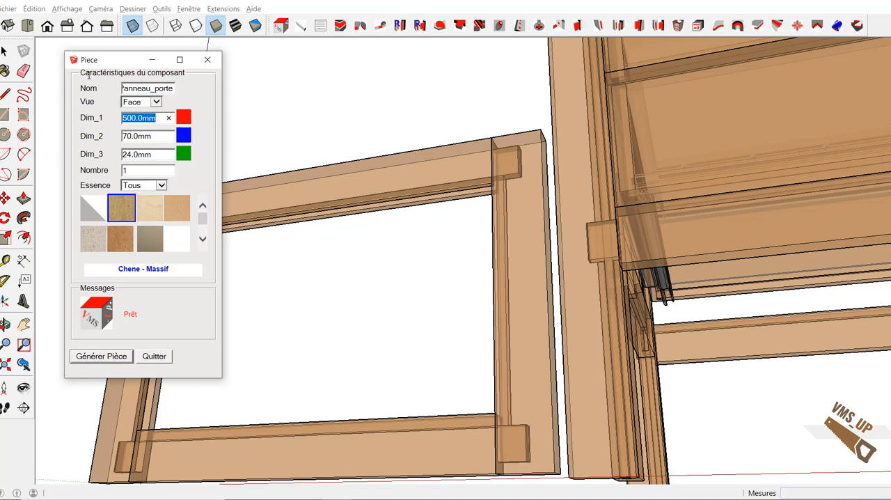
Step: Set the door panel's dimensions to 400 mm for Dim_1, 250 mm for Dim_2 and 10 mm for Dim_3
text(400)
key(Tab)
text(2)
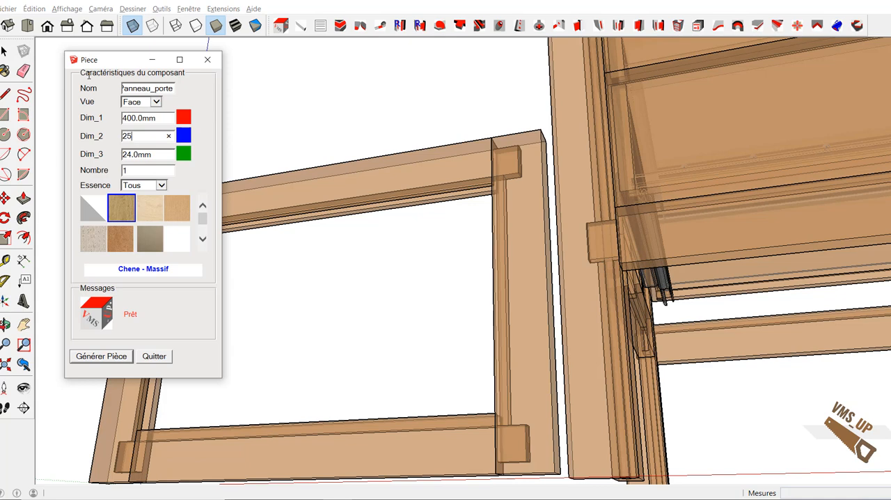
text(50)
key(Tab)
text(10)
key(Tab)
Step: Assign the Melamine - Panneau material to the door panel and generate the piece
click(173, 245)
click(118, 357)
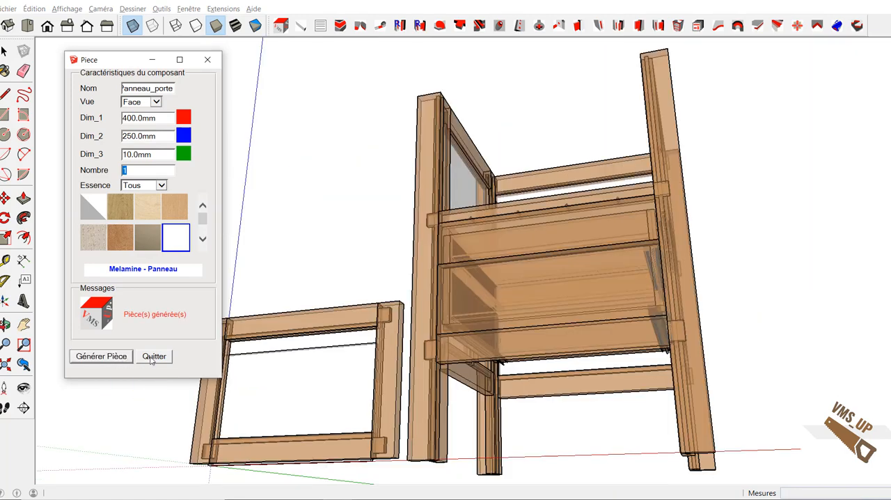
click(153, 357)
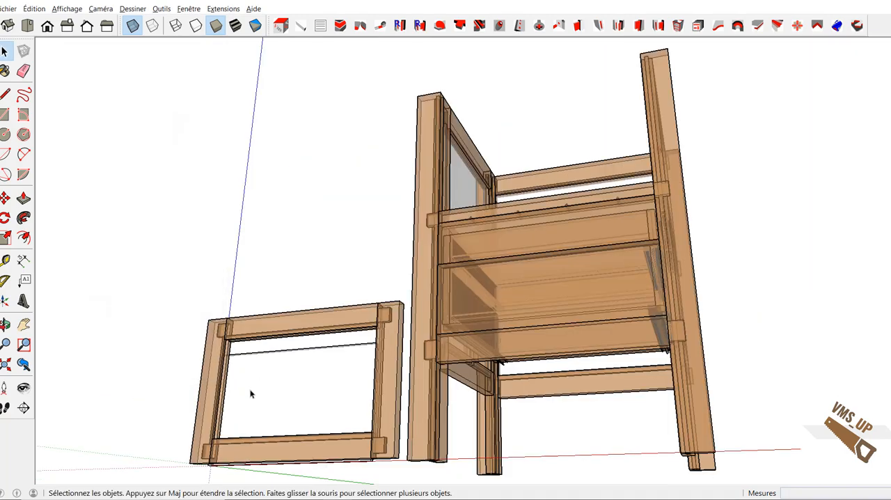
Step: Move the melamine panel by its lower corner into the door frame's grooves and turn off the X-ray display
middle_drag(252, 394, 302, 390)
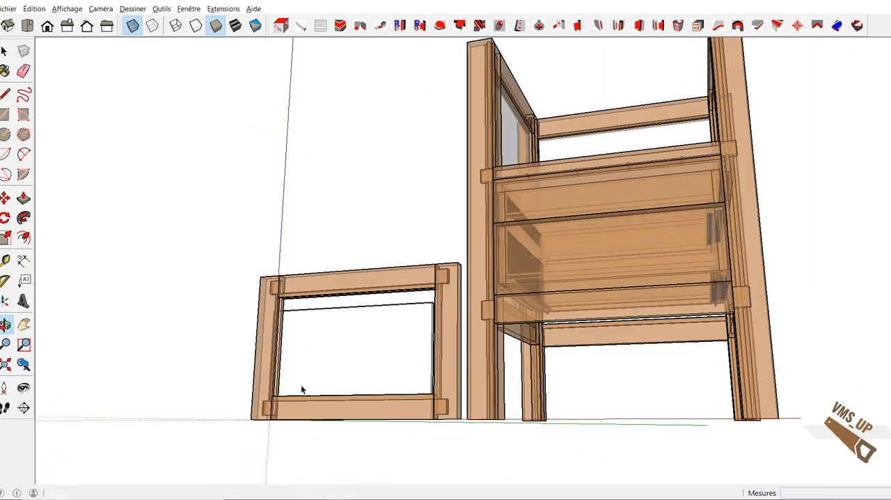
scroll(310, 389, up, 3)
scroll(311, 361, up, 2)
click(313, 336)
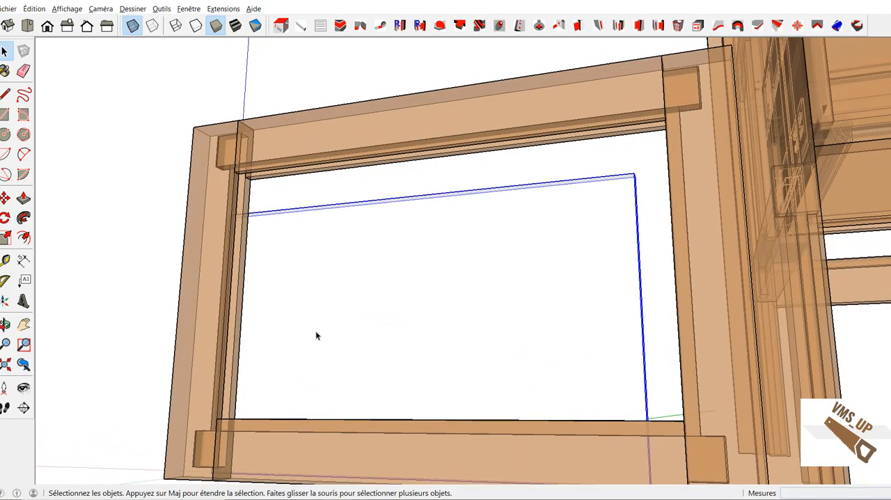
key(m)
click(316, 331)
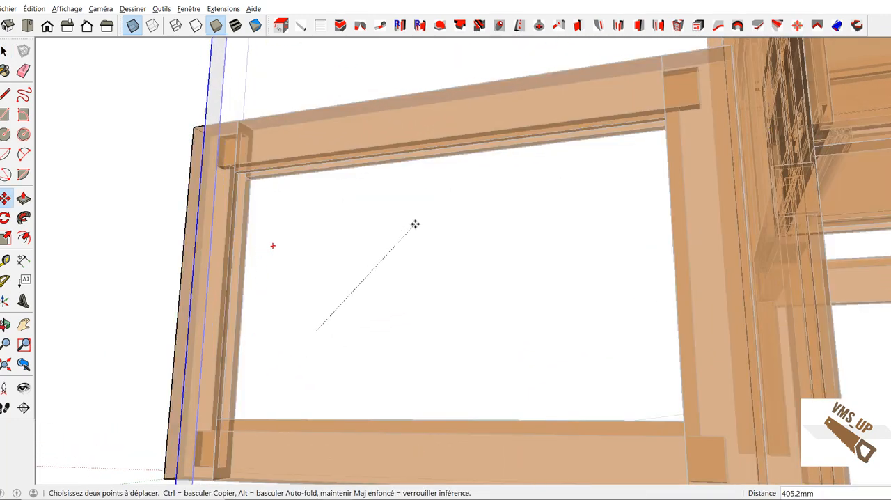
scroll(427, 243, down, 4)
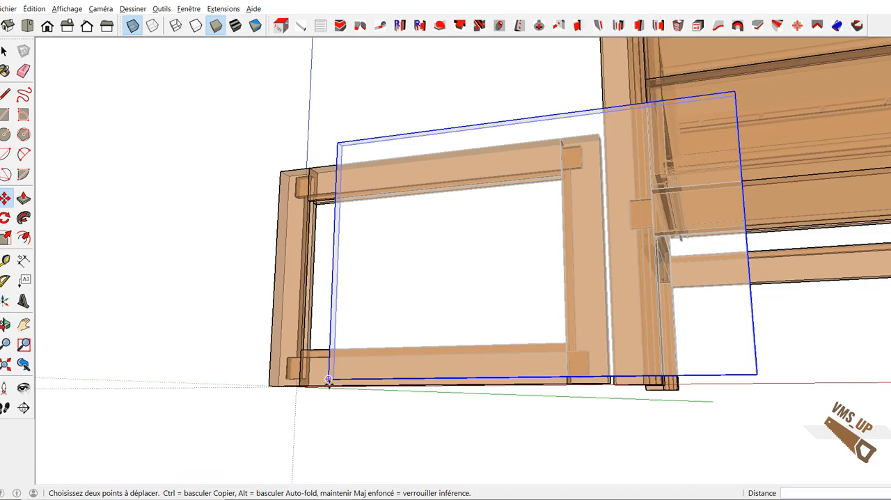
scroll(298, 362, up, 5)
middle_drag(296, 362, 513, 417)
scroll(523, 414, up, 4)
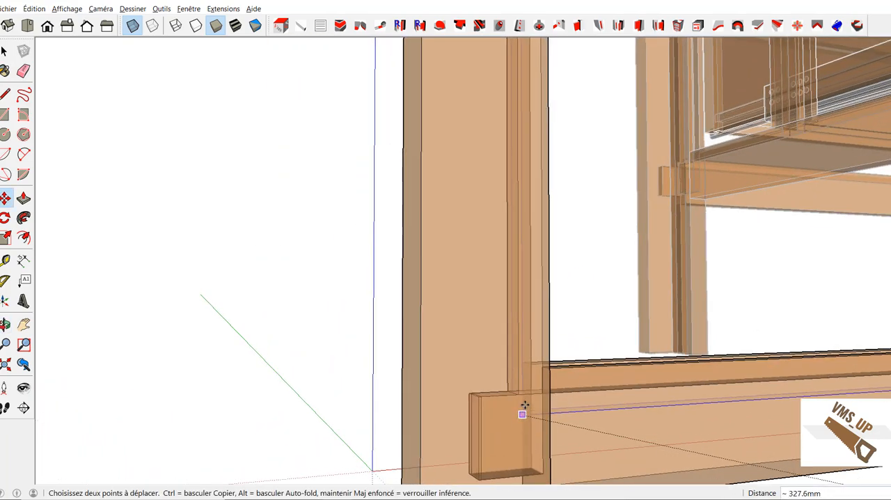
scroll(523, 394, down, 5)
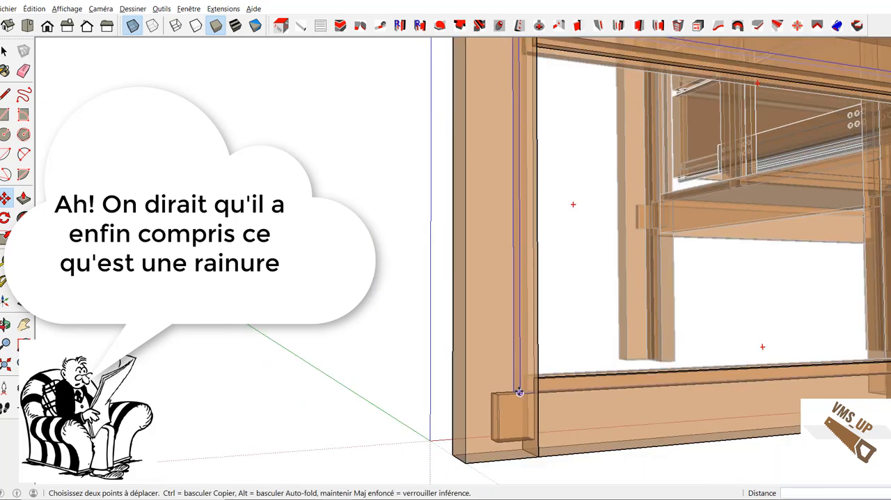
click(133, 27)
scroll(344, 197, down, 3)
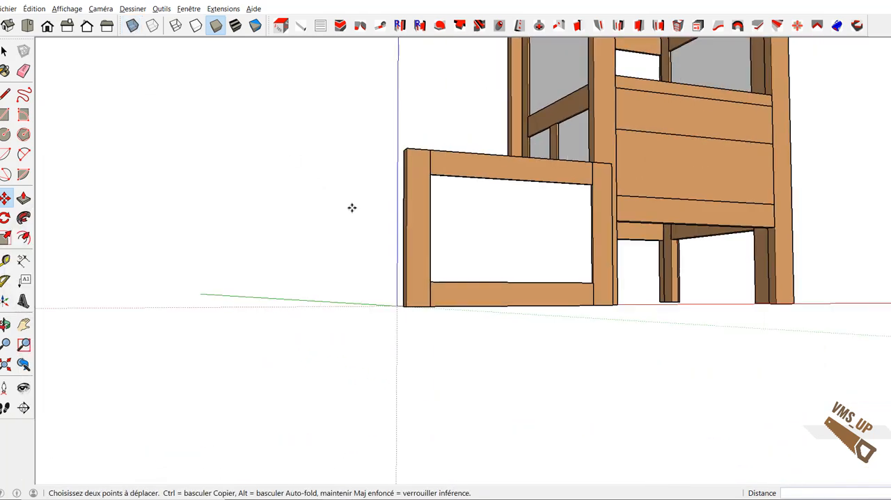
Step: Move the complete door into the furniture's upper opening, its lower-right corner meeting the right front leg and the rail above the drawers
middle_drag(352, 207, 201, 175)
key(space)
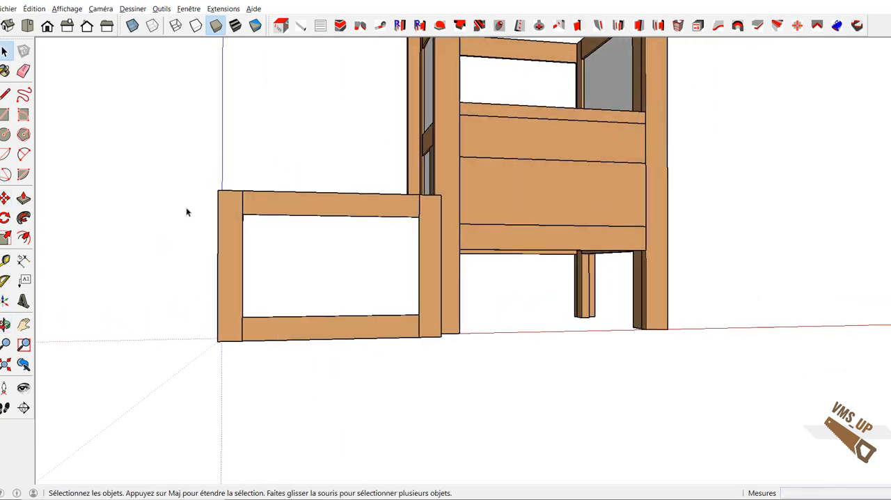
drag(187, 213, 454, 360)
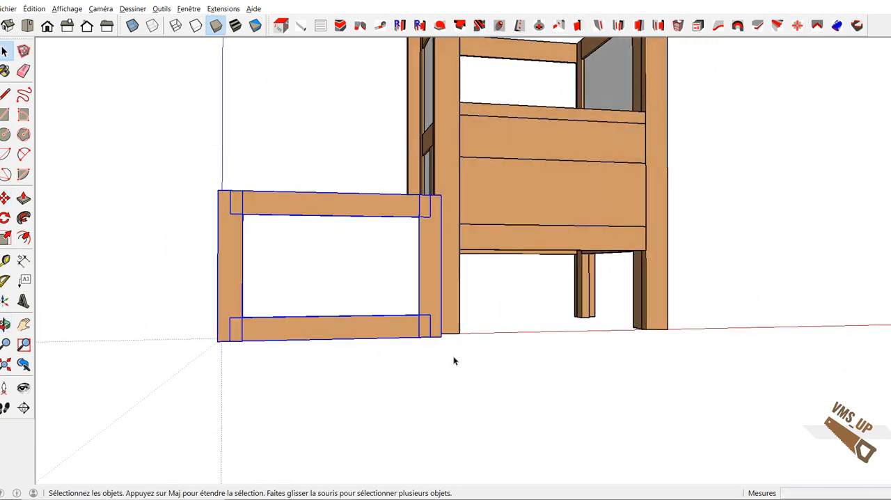
key(m)
click(439, 336)
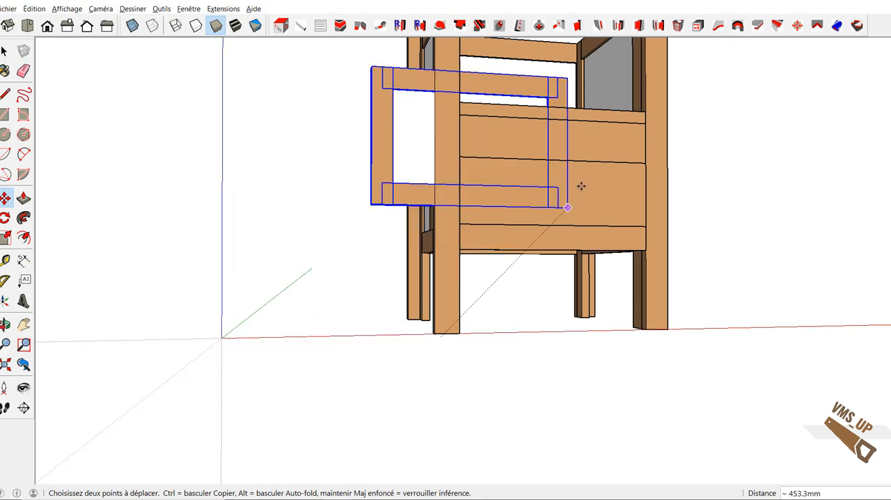
middle_drag(596, 160, 465, 258)
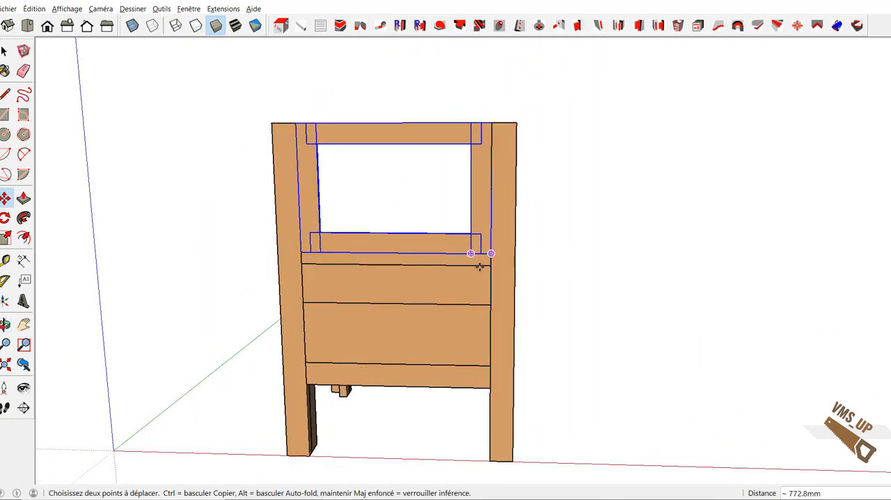
click(488, 253)
scroll(449, 328, down, 3)
mouse_move(449, 415)
middle_down()
mouse_move(462, 417)
mouse_move(447, 419)
middle_up()
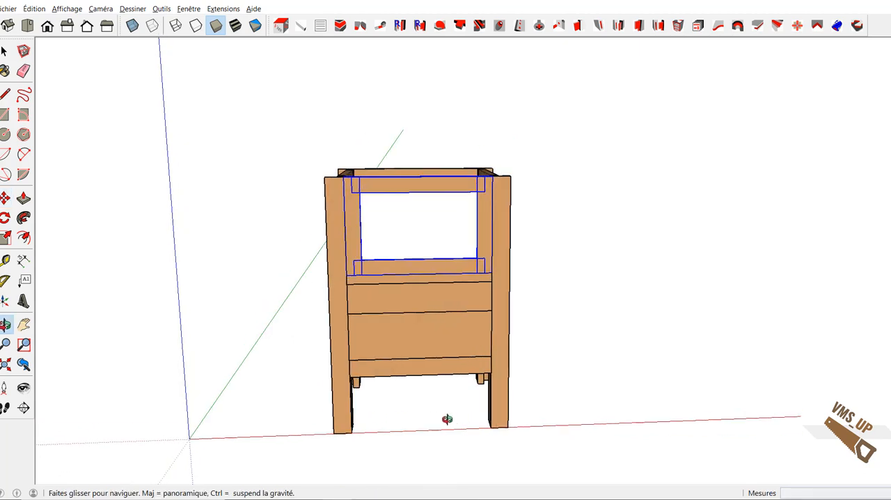
scroll(448, 419, up, 4)
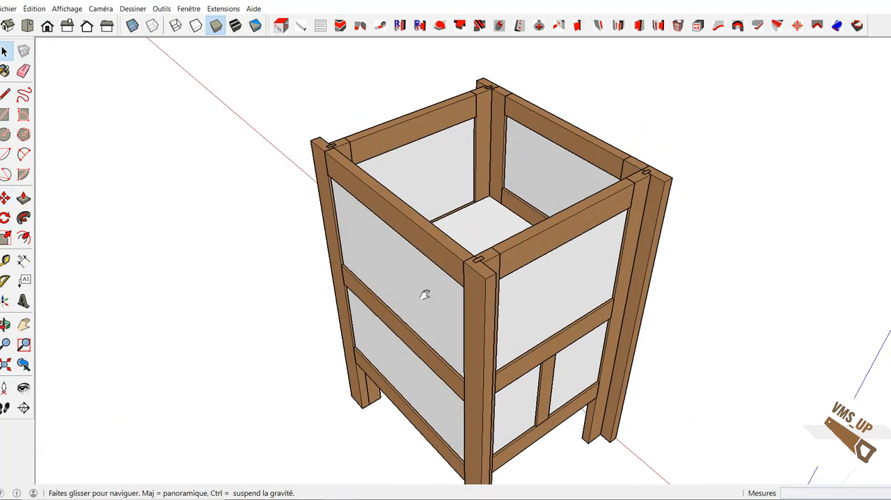
Step: Make the door stile and the adjoining side-frame upright unique components, working from behind the furniture
middle_drag(424, 292, 435, 237)
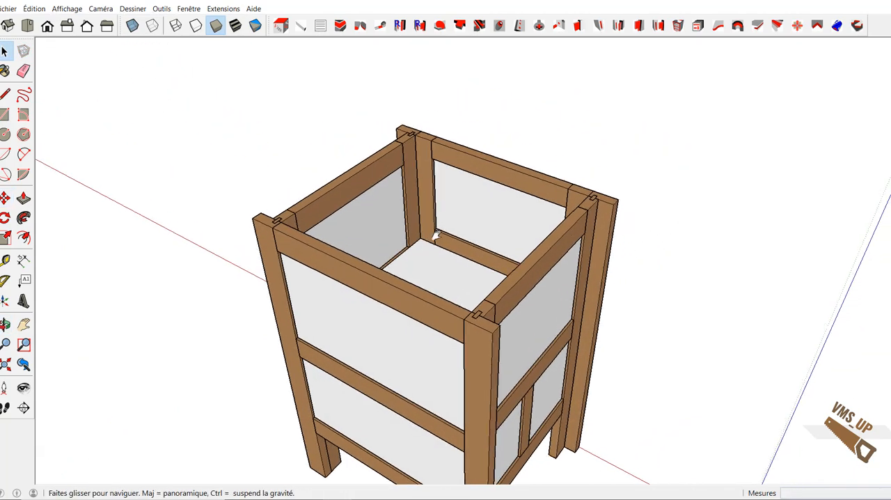
scroll(413, 249, up, 3)
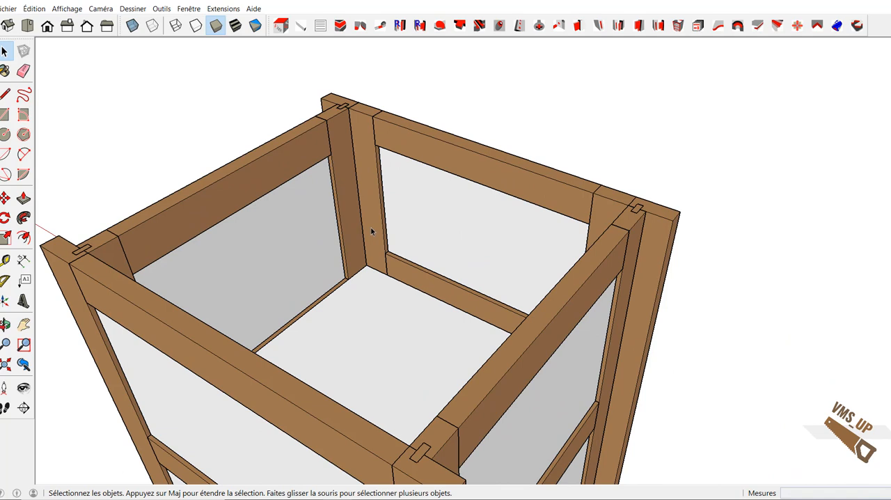
click(372, 232)
right_click(372, 232)
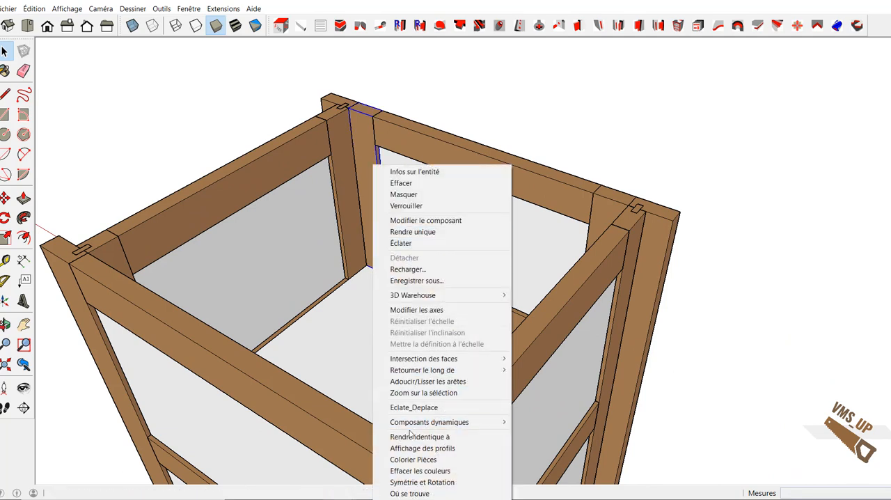
click(423, 232)
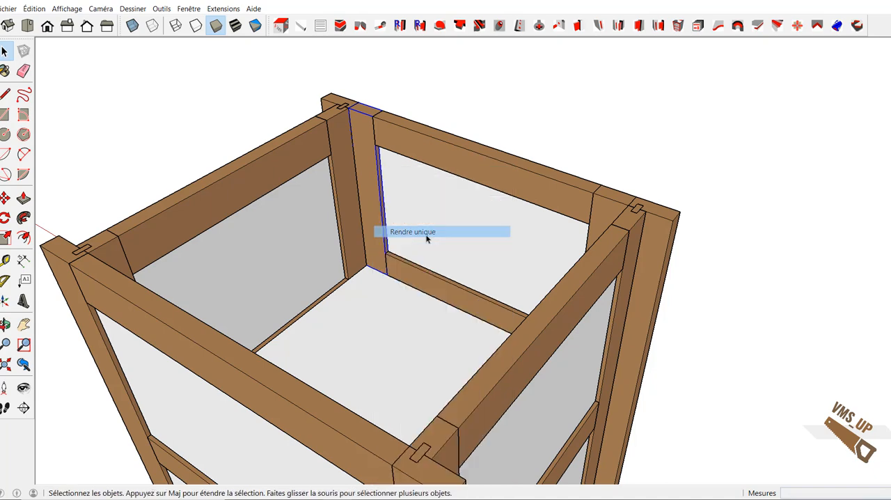
click(348, 203)
right_click(348, 204)
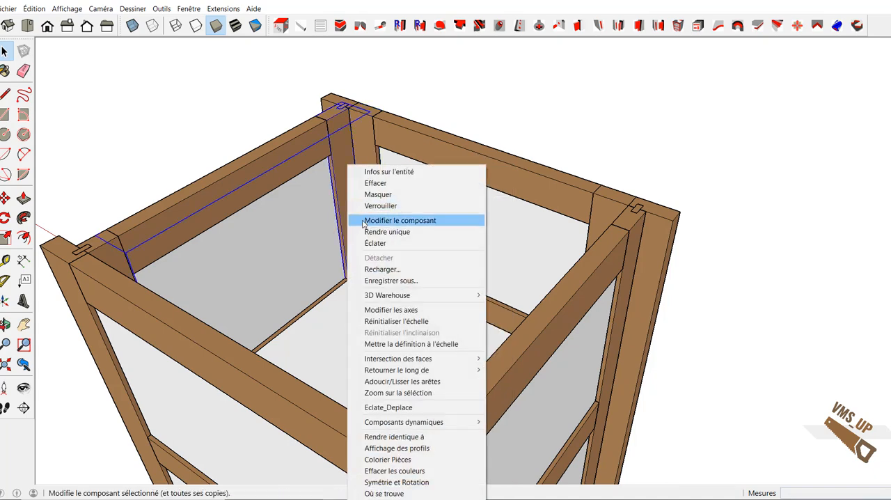
click(369, 233)
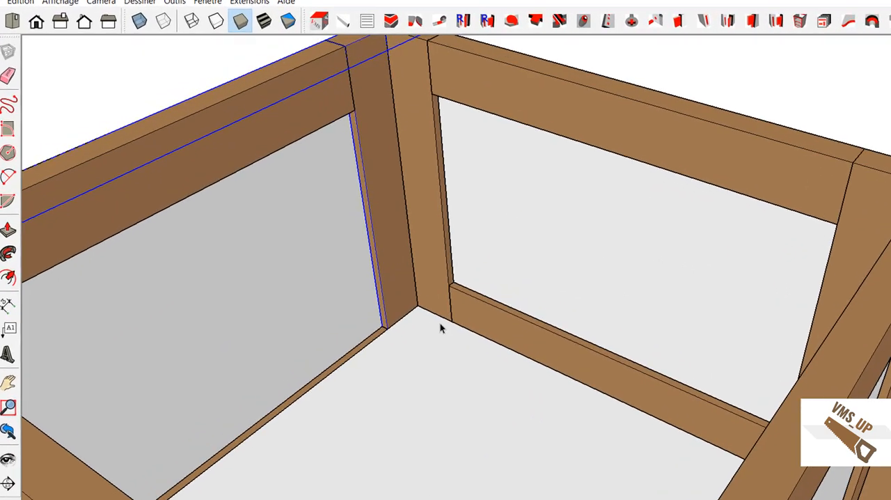
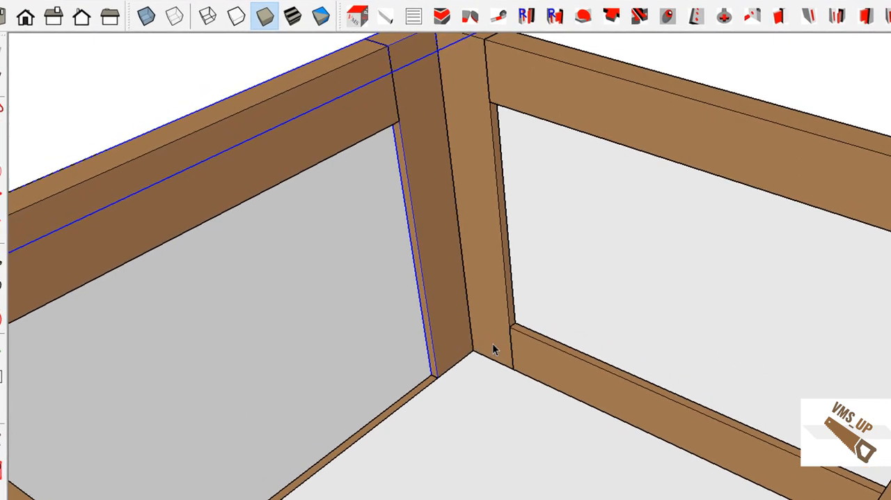
Step: Place guide points 50 mm and 270 mm up the inner corner edge between the side-frame upright and door stile, from its lower end
key(t)
click(473, 349)
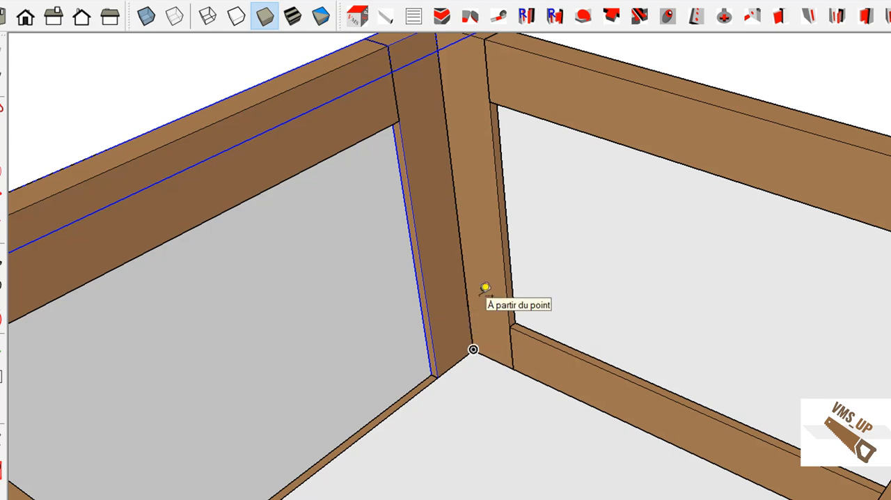
text(50)
key(Return)
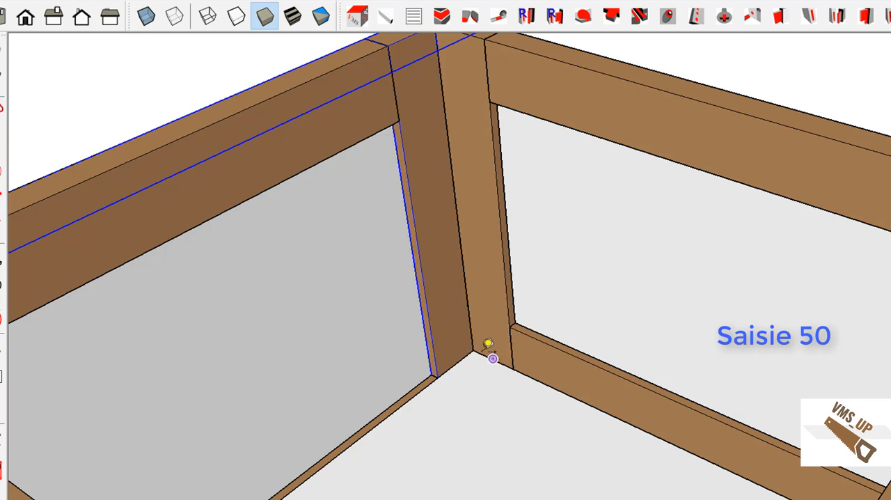
click(472, 348)
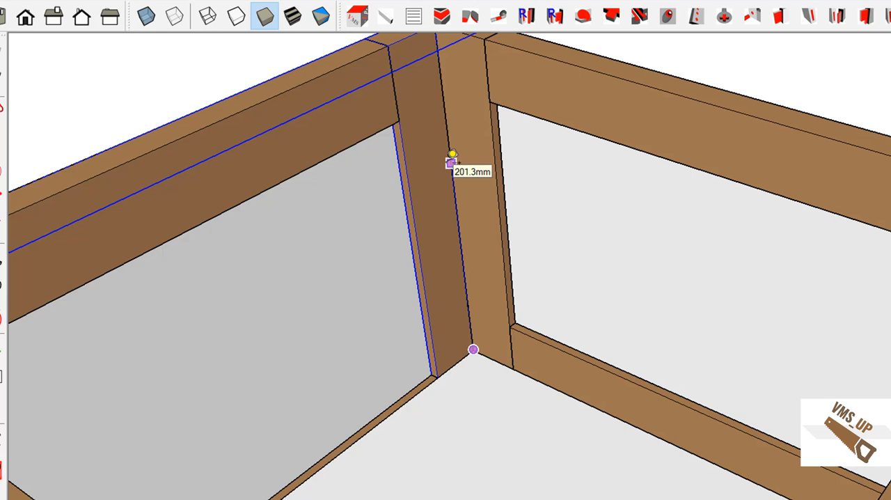
text(270)
key(Return)
Step: Fit two 35x19_R mounting plates (Embases) on the side-frame upright at the guide points, with D_parement set to 5
click(499, 18)
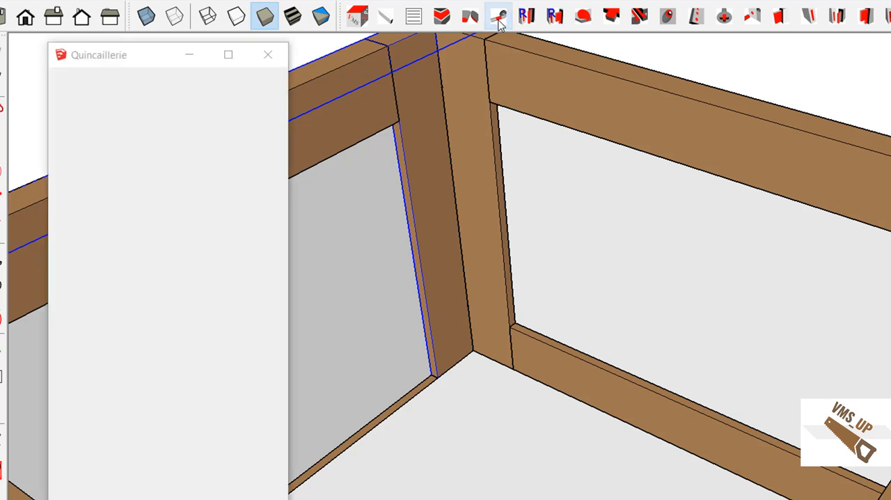
click(260, 78)
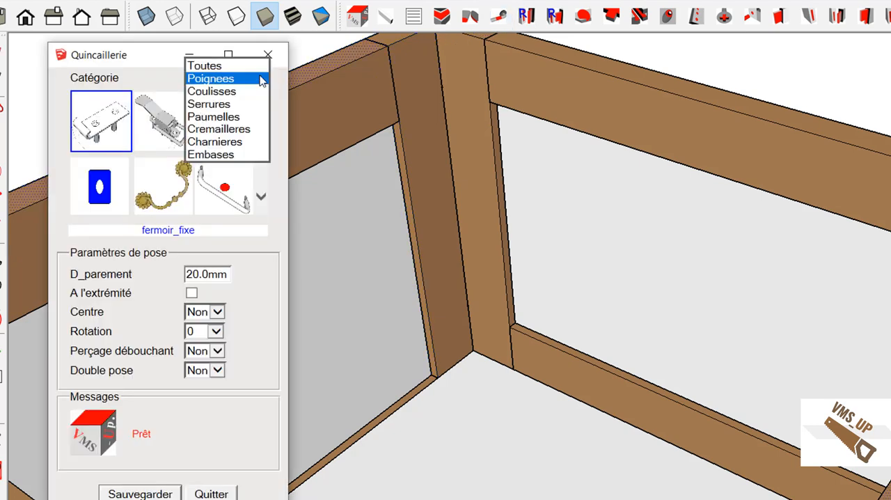
click(215, 154)
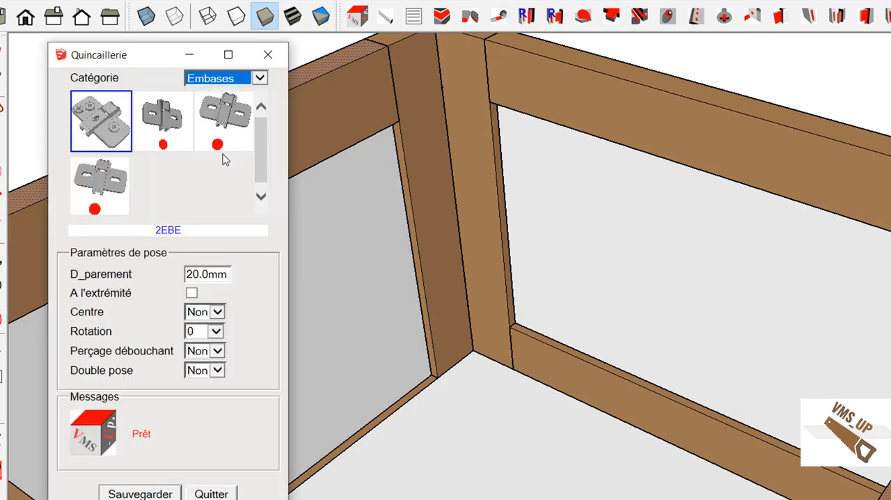
click(111, 200)
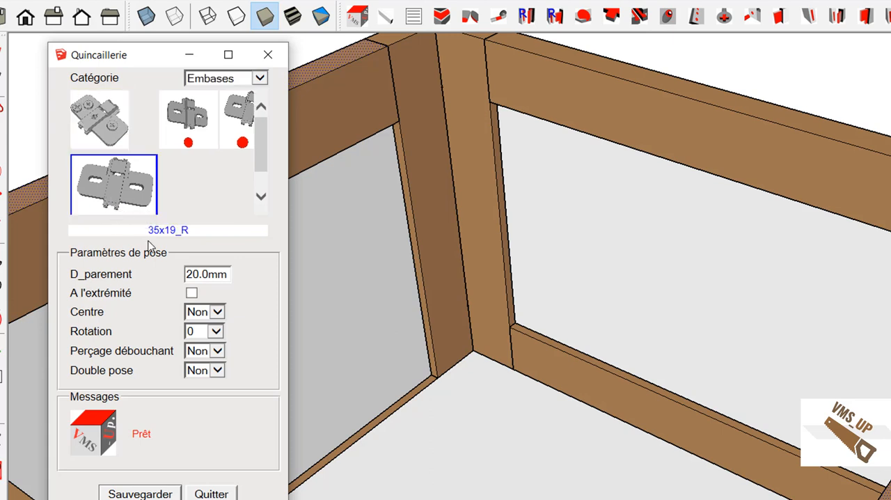
double_click(216, 273)
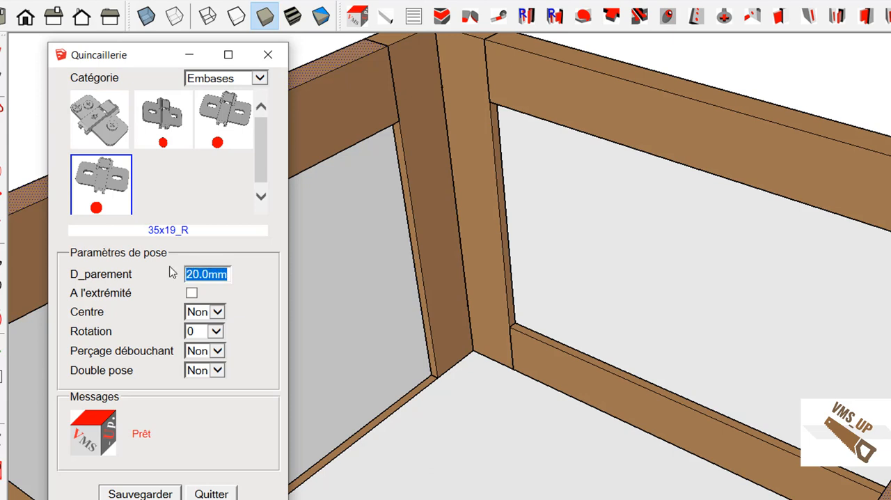
text(5)
key(Tab)
click(446, 342)
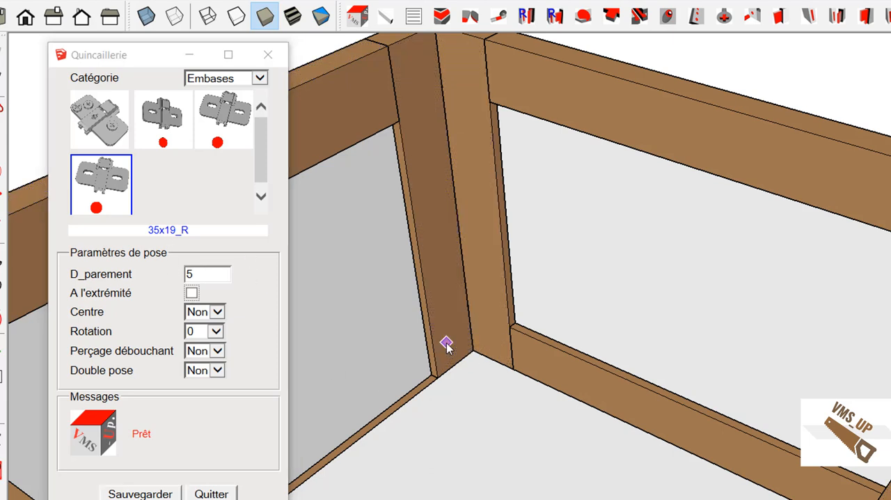
click(468, 305)
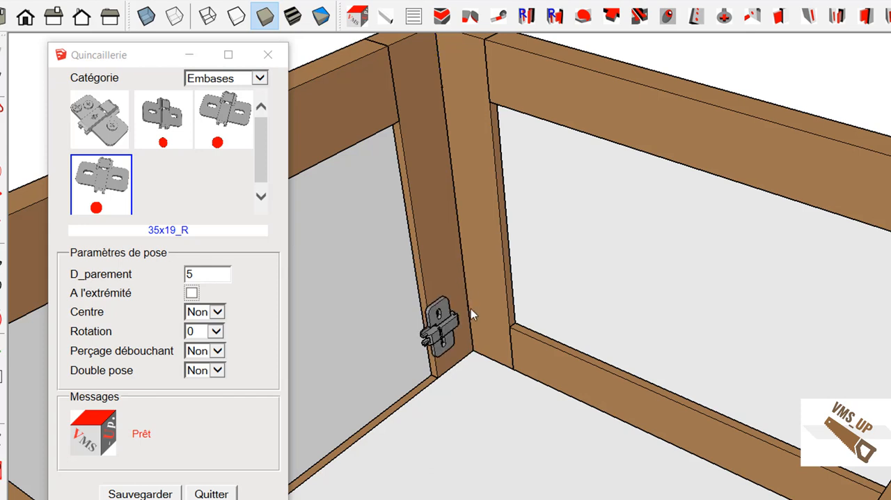
click(440, 89)
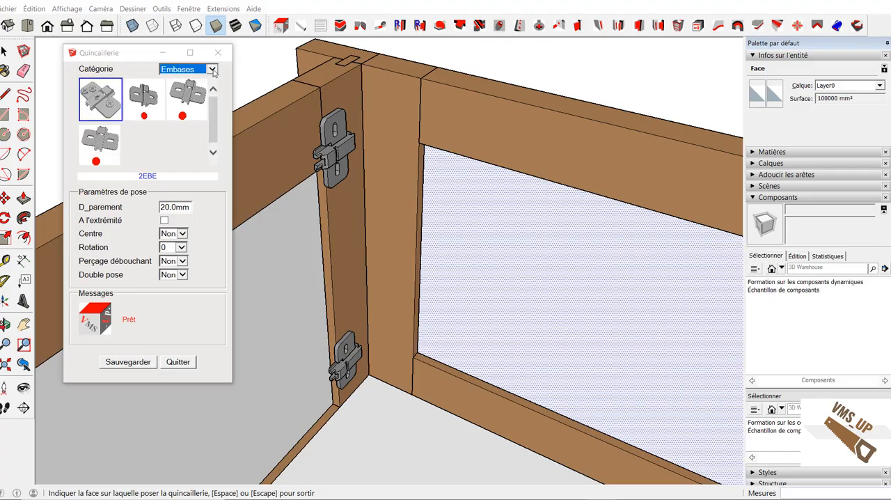
Step: Fit two 35x19_R inset hinges (Charnieres) on the door stile at the same guide points, with D_parement 0, and close the hardware dialog
click(259, 78)
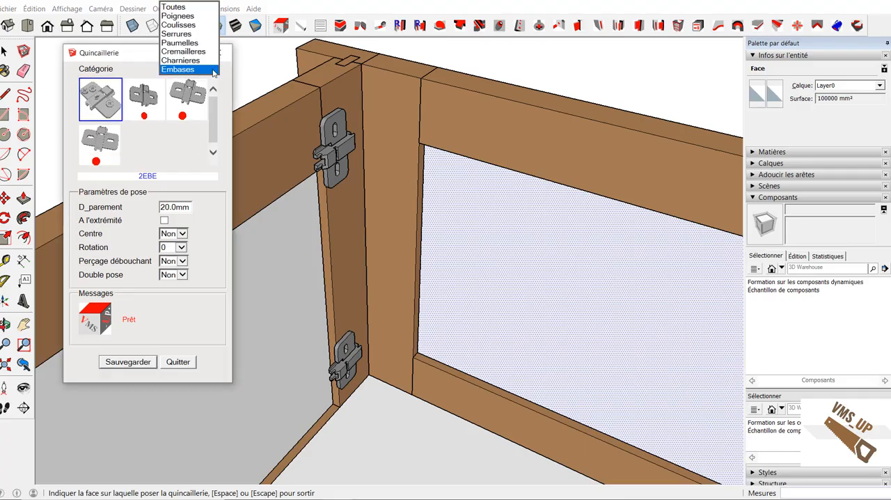
click(204, 60)
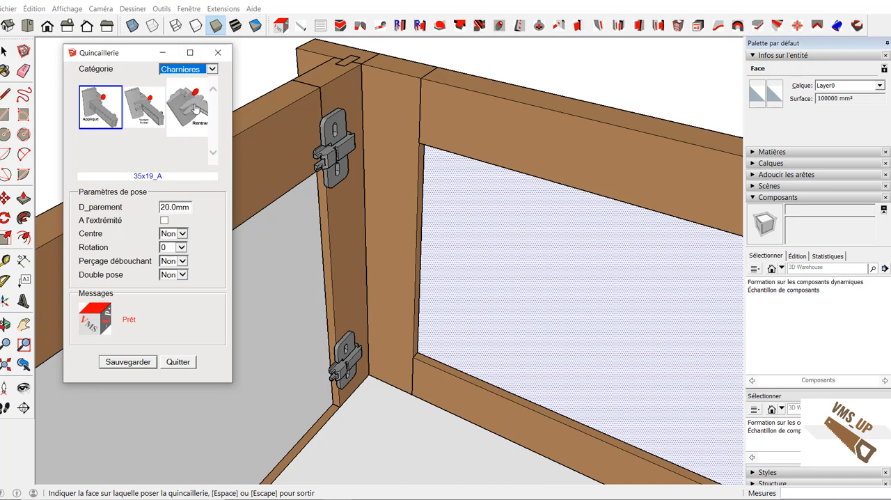
click(194, 108)
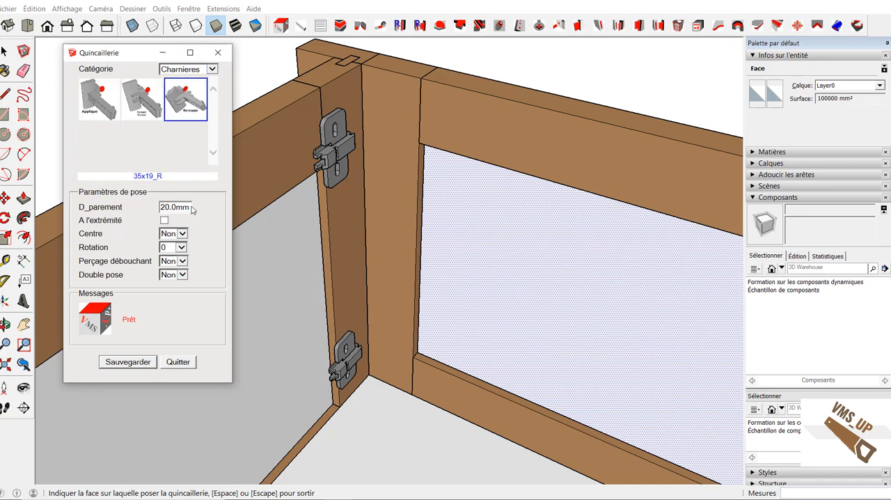
double_click(162, 207)
text(0)
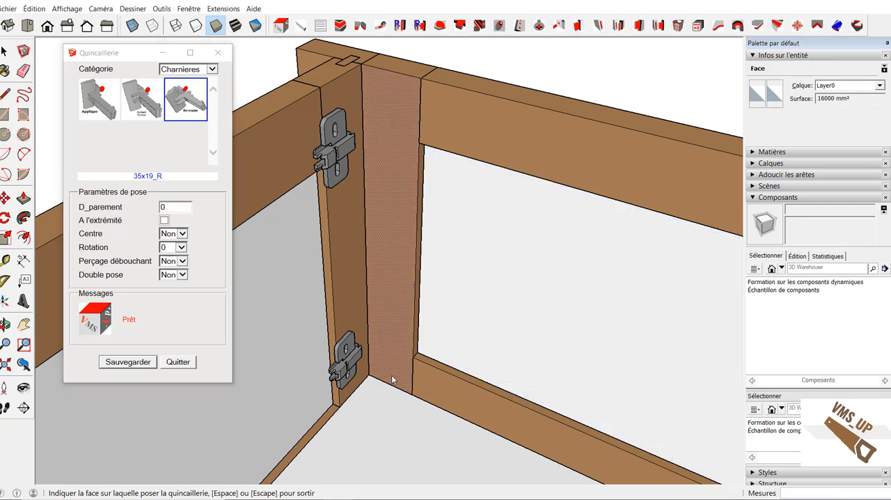
click(367, 333)
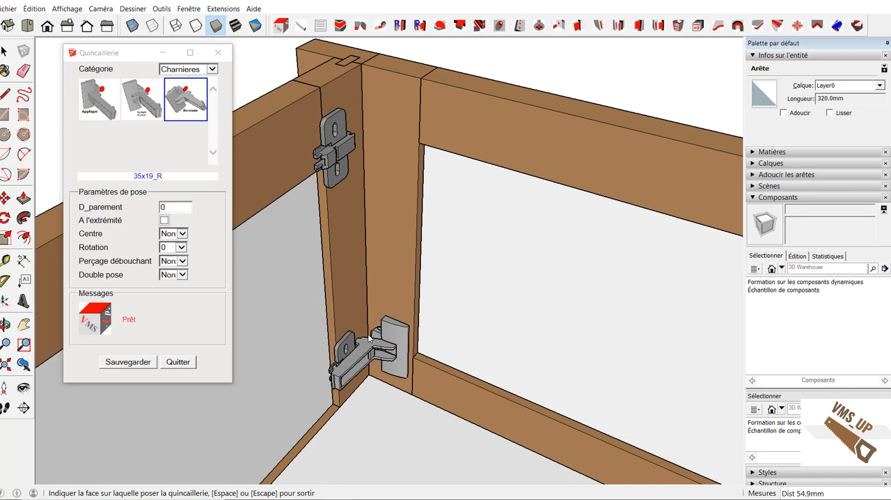
click(363, 127)
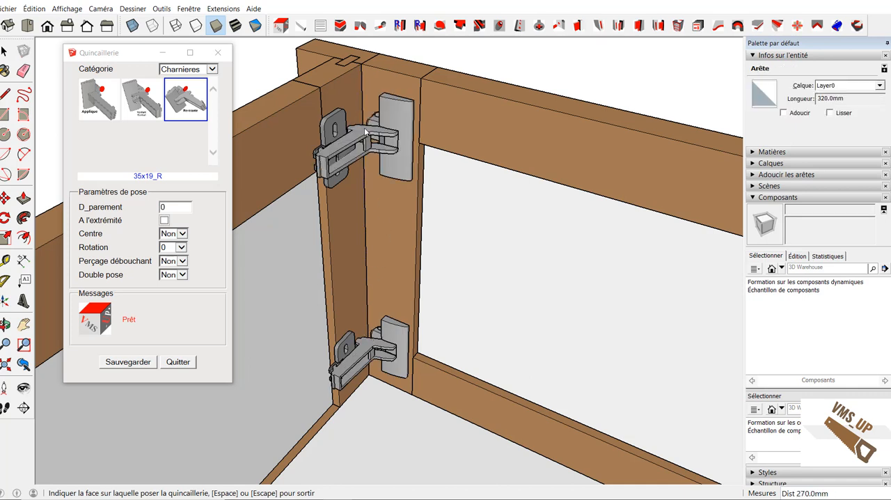
click(179, 362)
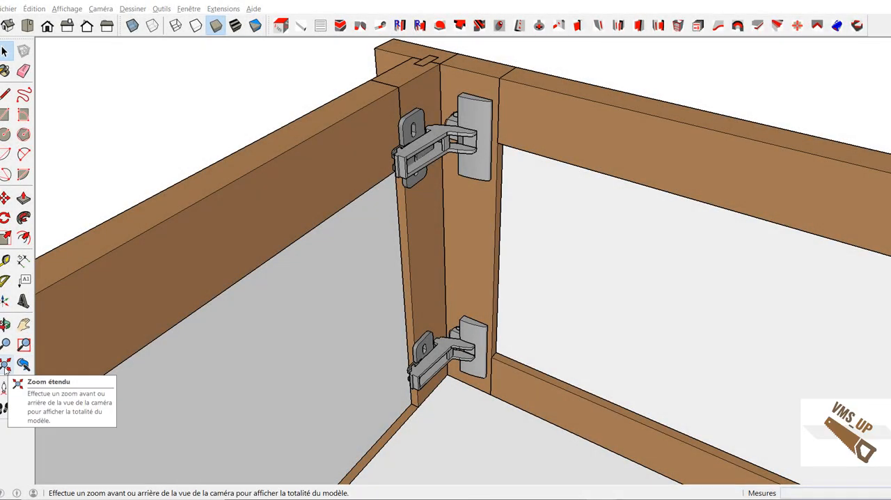
Step: Generate three identical pieces named Poignee, 150 x 30 x 30 mm, in Hetre - Massif
click(5, 365)
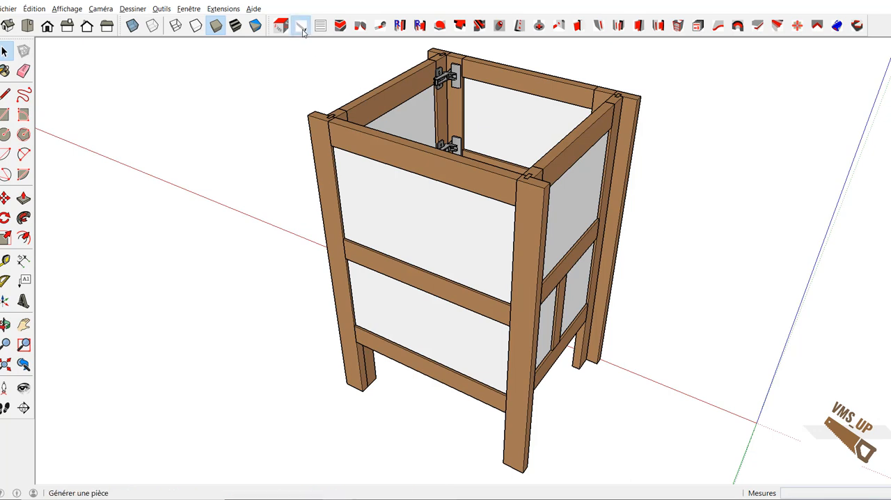
click(300, 25)
drag(156, 89, 126, 89)
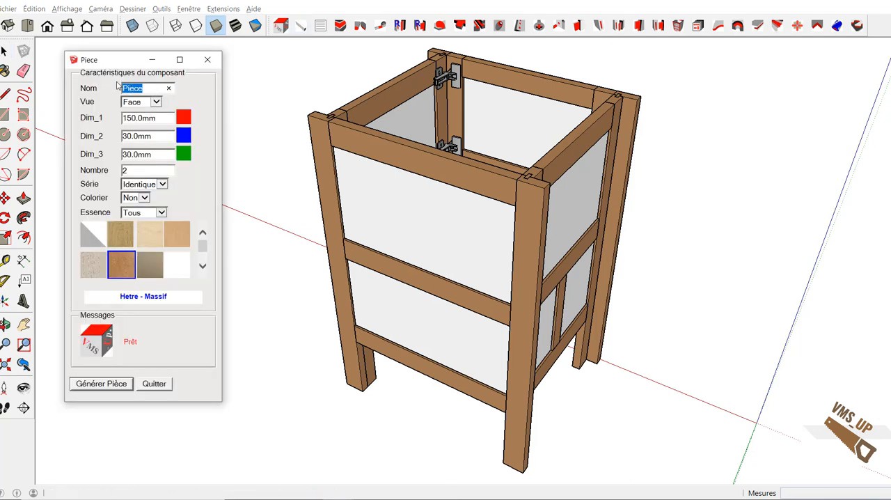
text(P)
key(Tab)
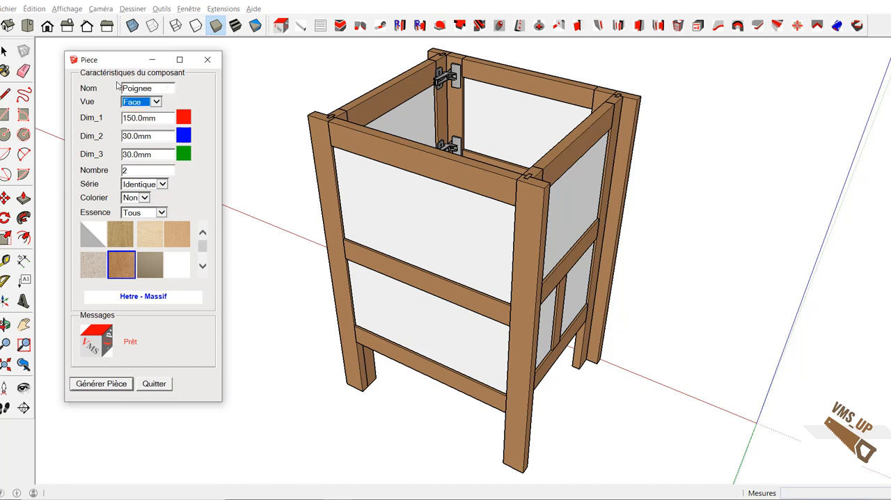
key(Tab)
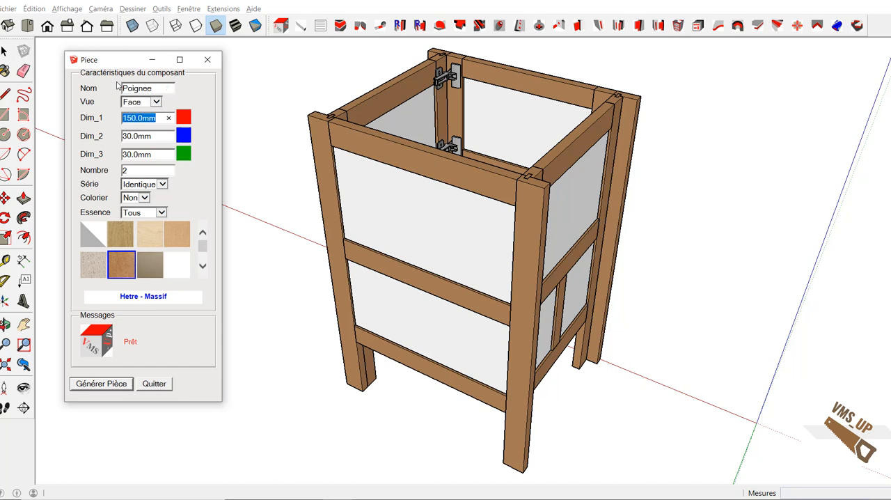
key(Tab)
key(Tab)
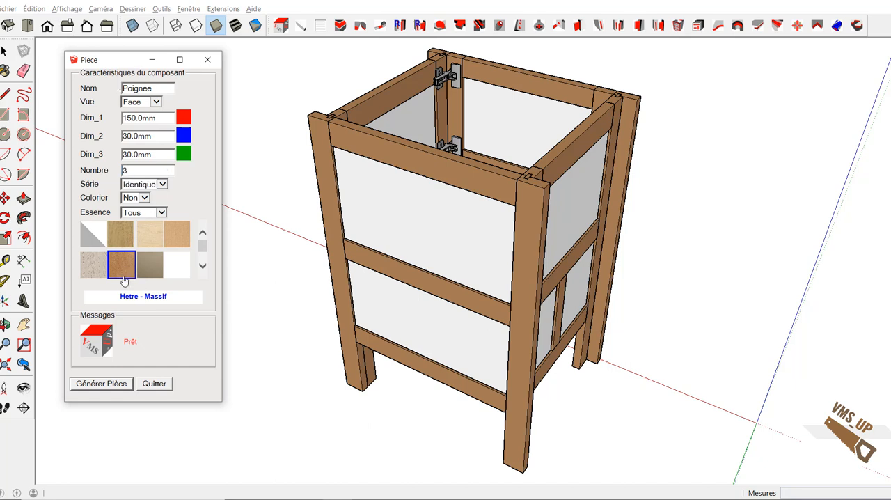
click(113, 389)
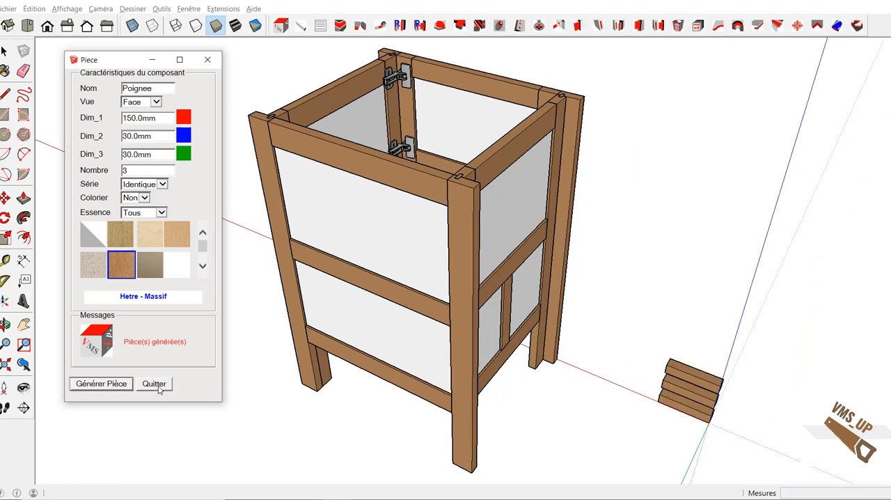
click(154, 383)
Step: Machine a rebate (Feuillure) 8 mm deep and 12 mm wide along the lower back edge of the three handle pieces
middle_drag(617, 386, 255, 340)
scroll(331, 427, up, 5)
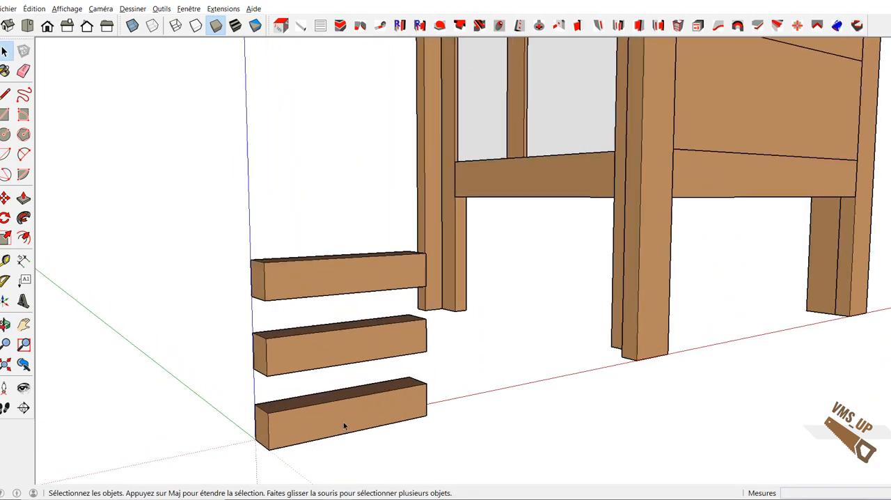
scroll(344, 421, up, 1)
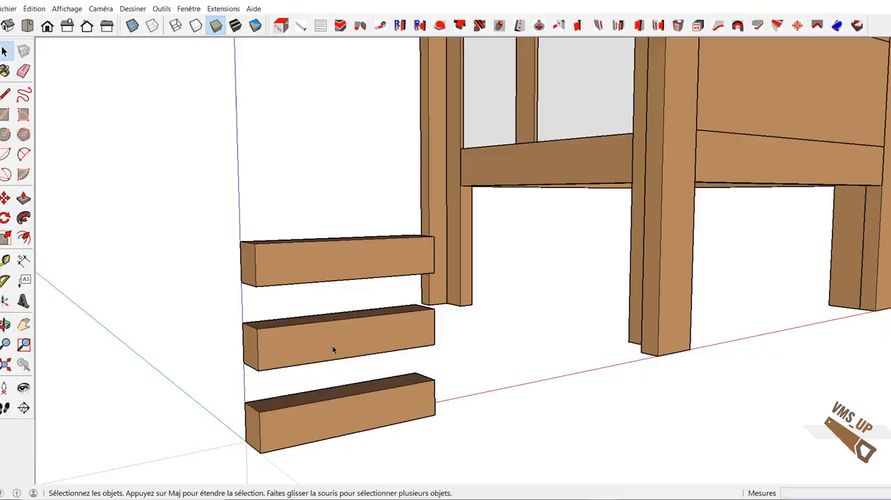
middle_drag(334, 350, 664, 312)
scroll(762, 357, up, 1)
scroll(760, 344, up, 2)
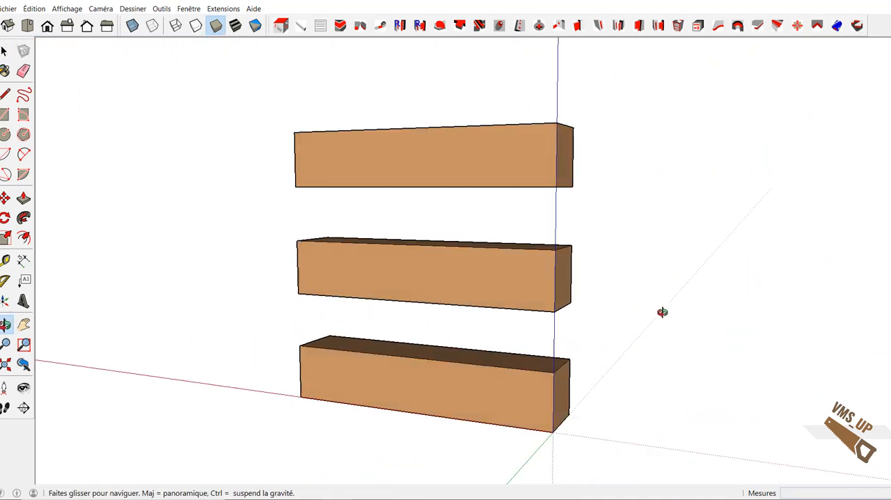
click(342, 28)
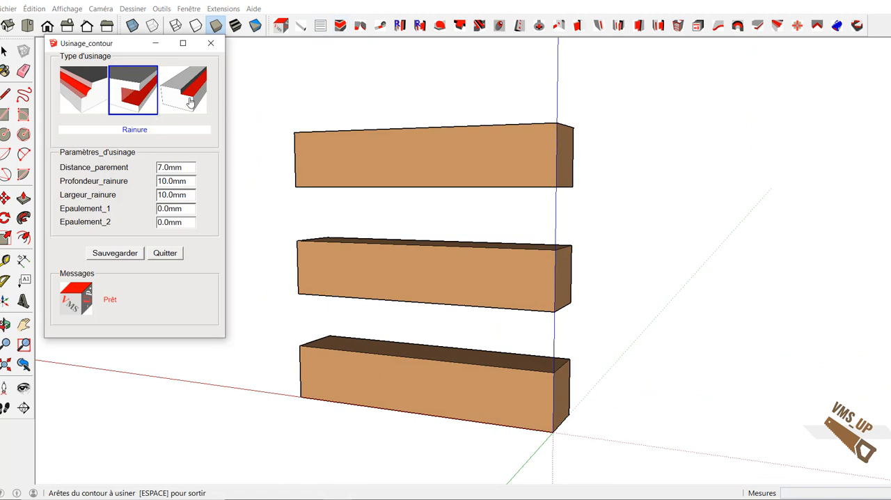
click(190, 103)
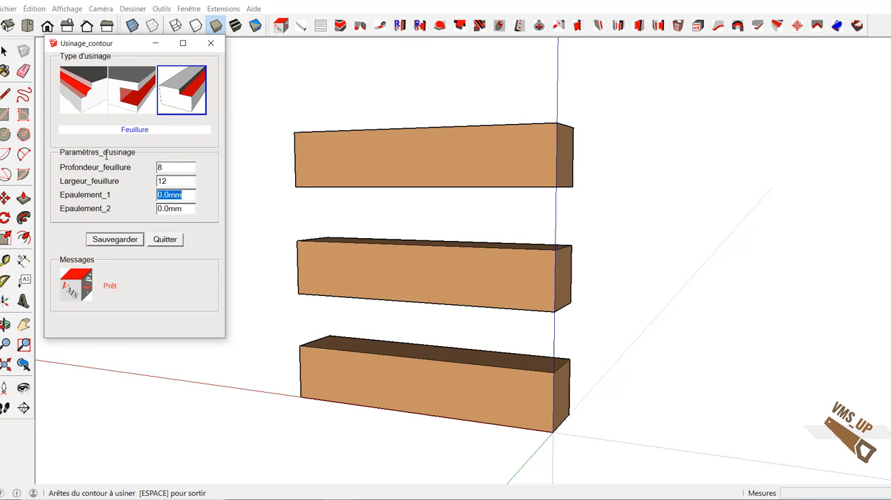
click(322, 191)
click(349, 186)
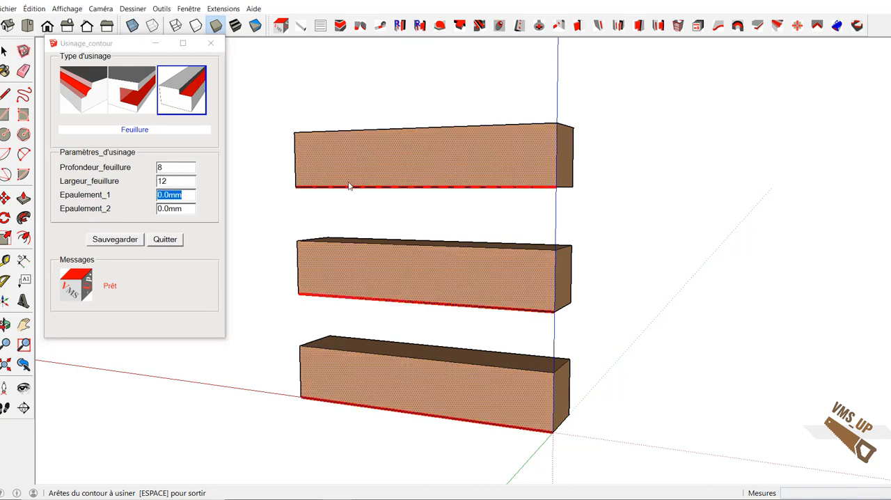
click(360, 191)
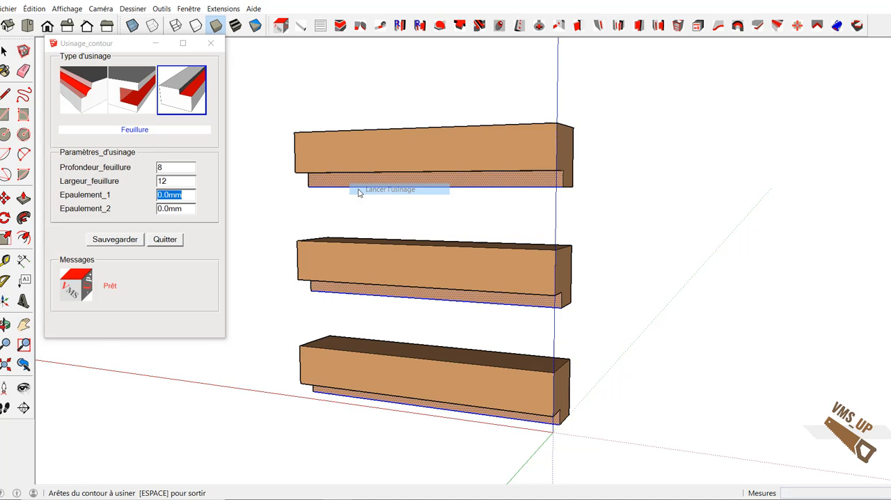
Step: Machine the same rebate along the upper back edge of the handle pieces
click(380, 138)
right_click(380, 139)
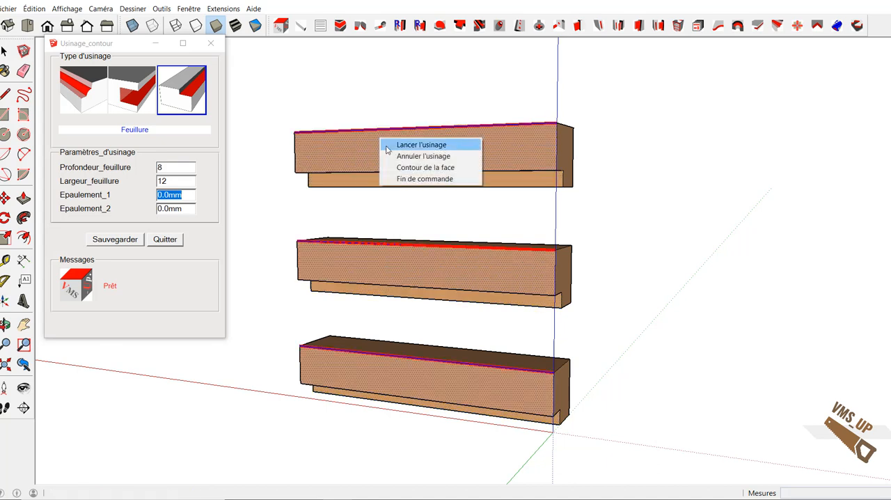
click(410, 145)
Step: Machine a Ch45_5 chamfer along the upper front edge of the three handle pieces
click(89, 105)
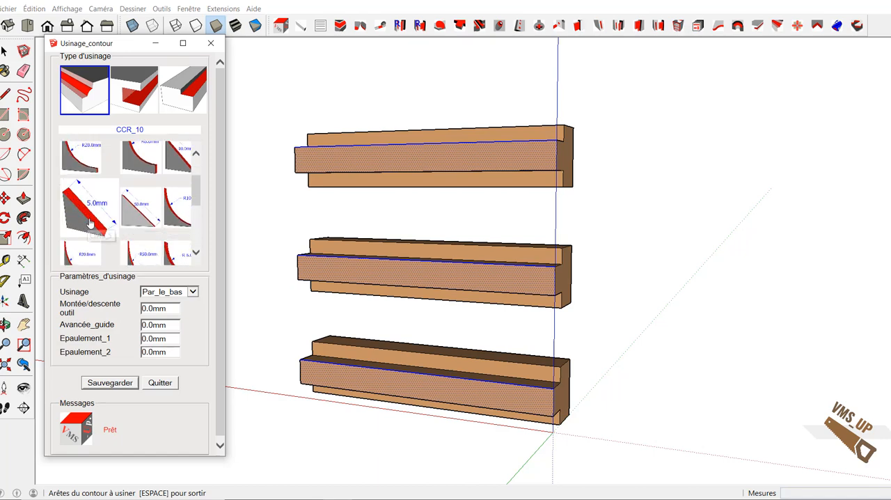
click(89, 222)
middle_drag(646, 233, 112, 304)
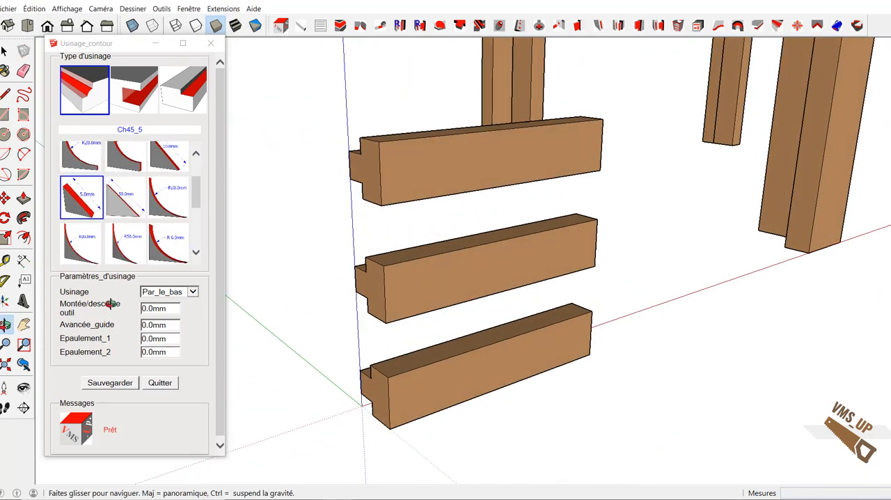
click(417, 146)
right_click(418, 146)
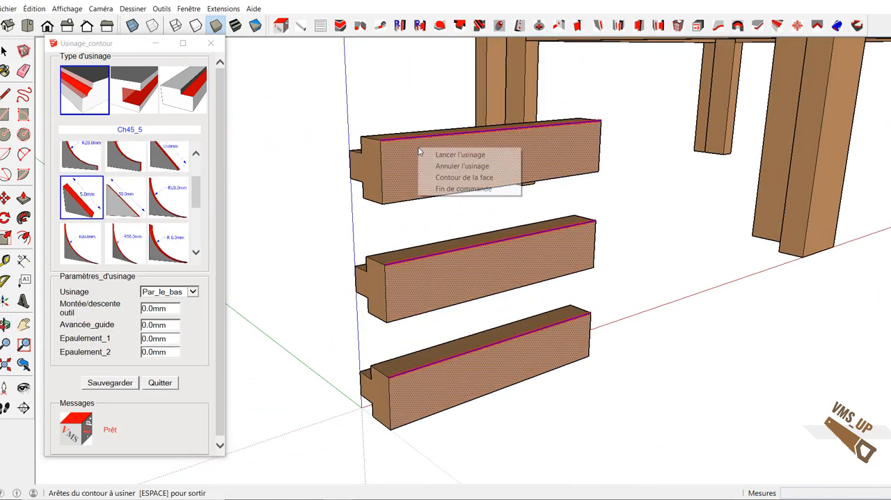
click(425, 155)
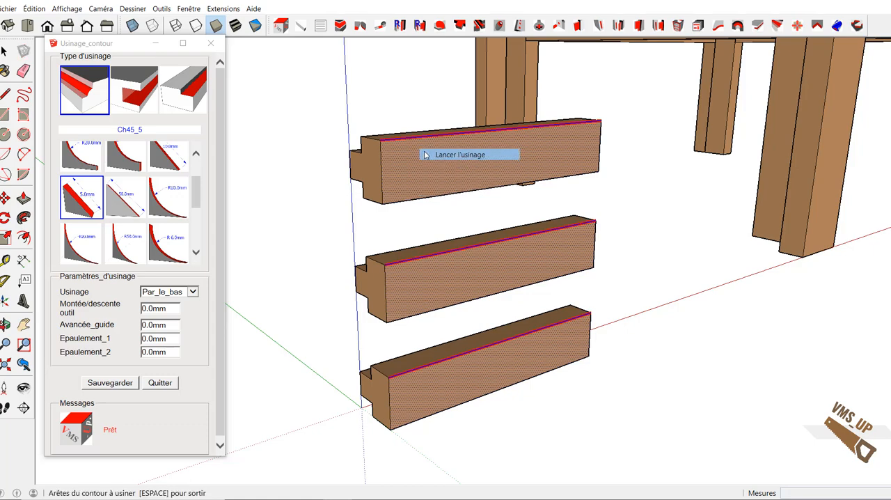
Step: Machine the Ch45_5 chamfer along the lower front edge of the three handle pieces and quit the contour machining tool
click(454, 293)
right_click(455, 292)
click(467, 300)
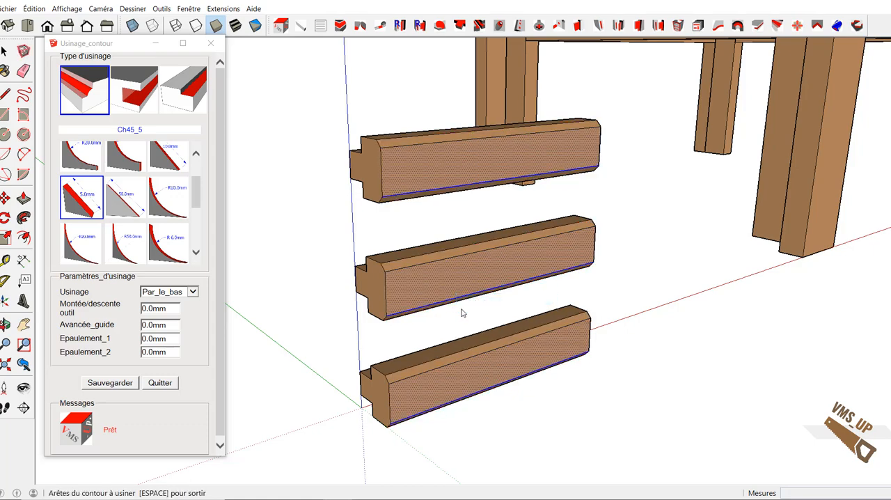
middle_drag(461, 312, 344, 290)
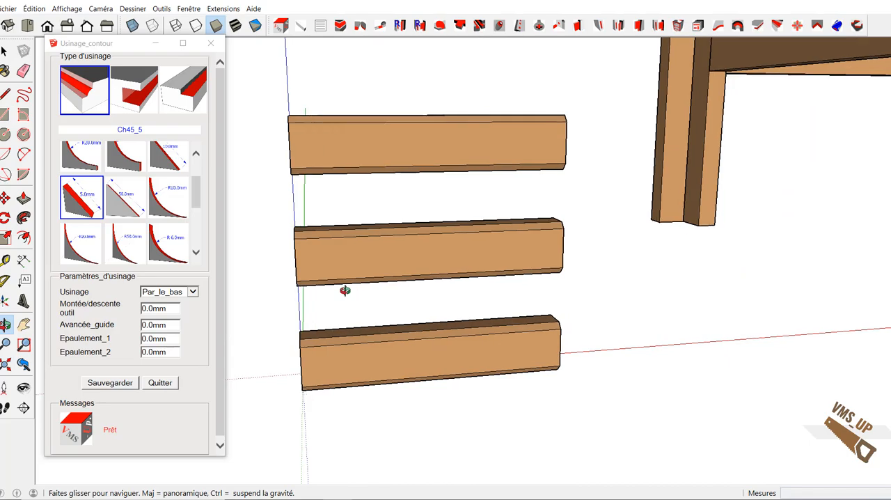
click(164, 387)
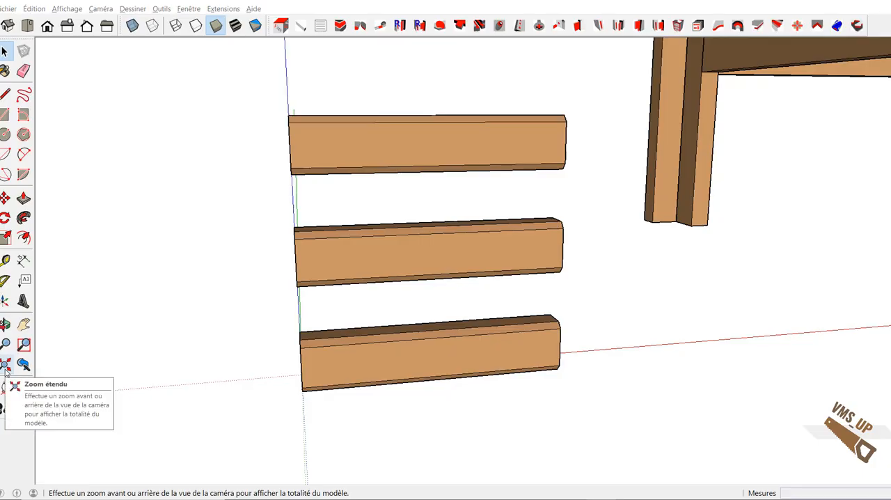
Step: Move the lowest handle along the red axis until it lies clear beyond the cabinet's far front leg
click(6, 367)
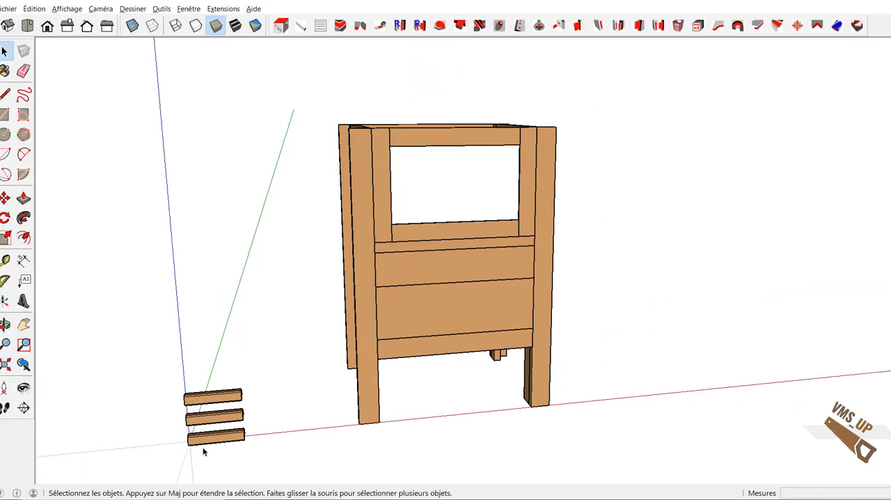
key(m)
click(210, 441)
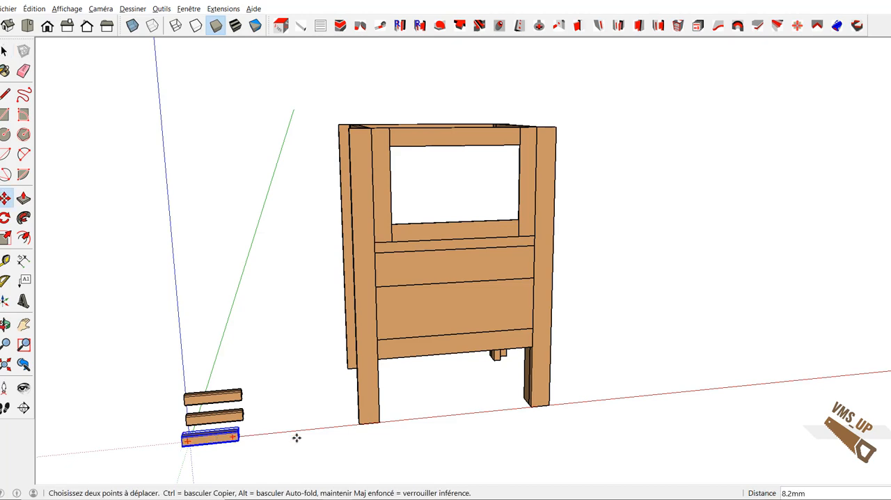
click(621, 404)
Step: Place this handle by the midpoint of its back edge on the midpoint of the lower drawer front's bottom edge
middle_drag(583, 450, 683, 453)
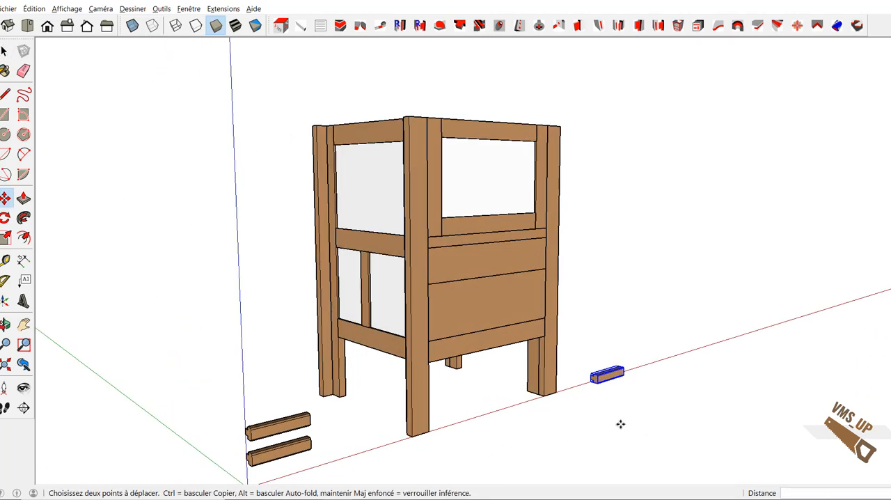
scroll(606, 389, up, 5)
mouse_move(560, 335)
middle_down()
mouse_move(473, 450)
mouse_move(817, 217)
middle_up()
mouse_move(687, 269)
middle_down()
mouse_move(631, 343)
mouse_move(593, 473)
mouse_move(608, 374)
middle_up()
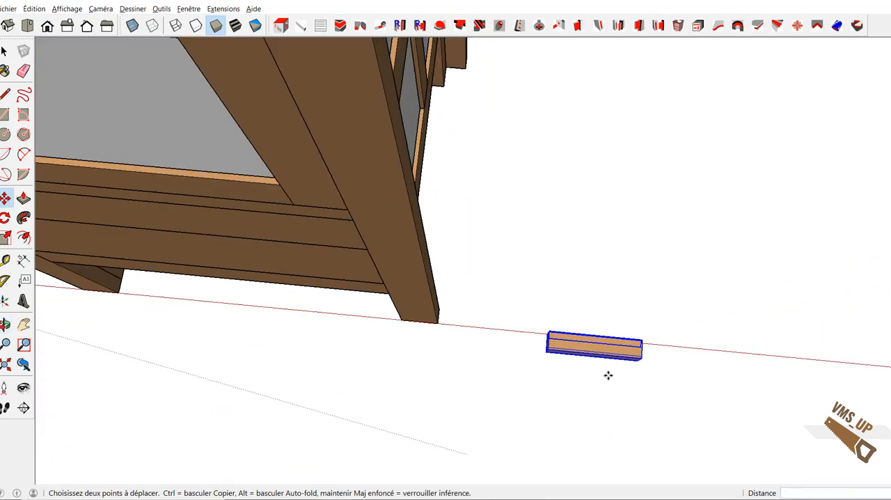
scroll(608, 371, up, 1)
scroll(597, 326, up, 2)
scroll(597, 326, up, 3)
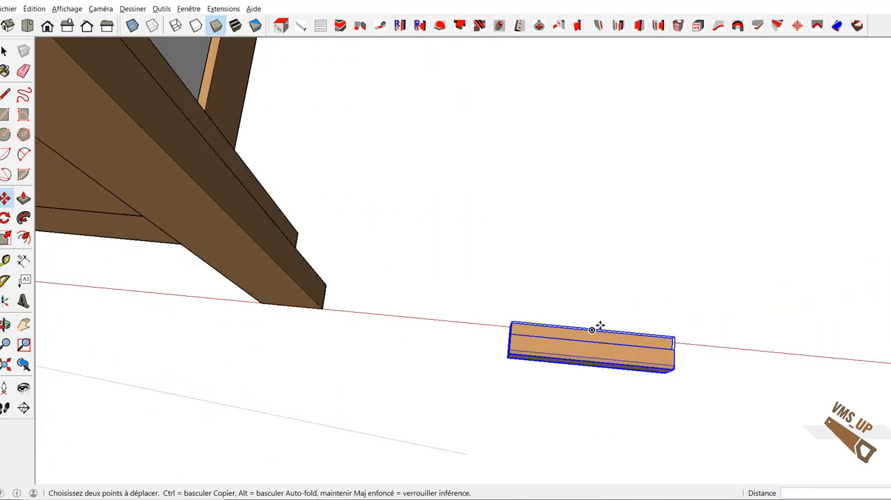
click(591, 329)
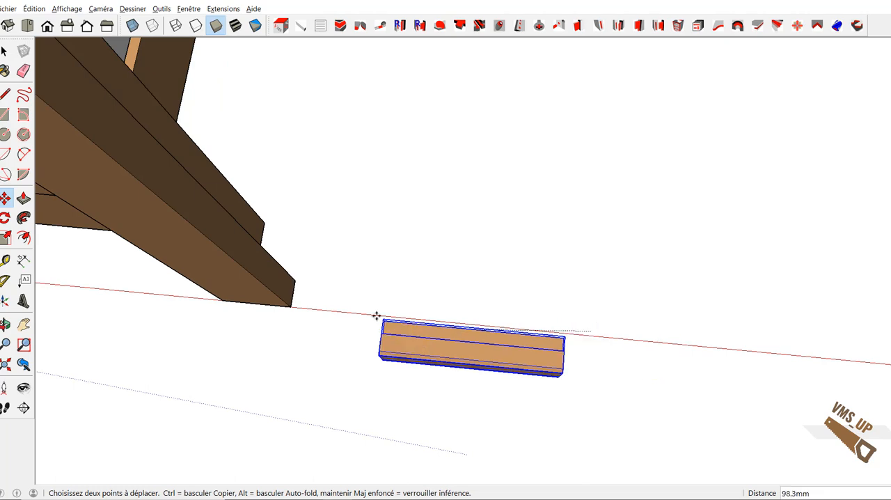
middle_drag(188, 297, 395, 252)
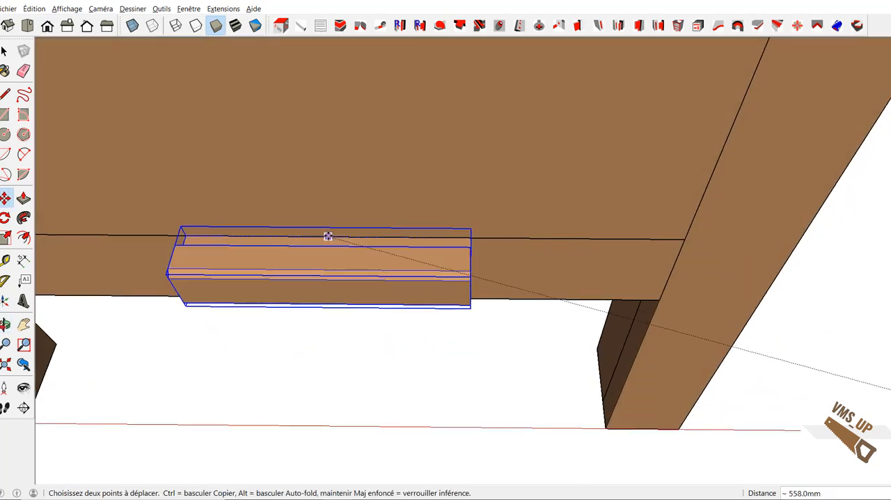
middle_drag(325, 237, 550, 239)
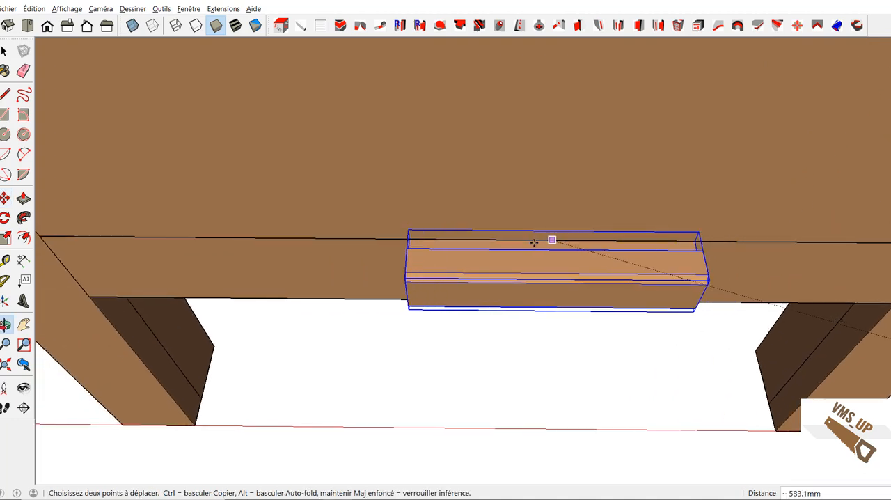
click(494, 239)
Step: Raise the handle 80 mm vertically on the lower drawer front
click(495, 239)
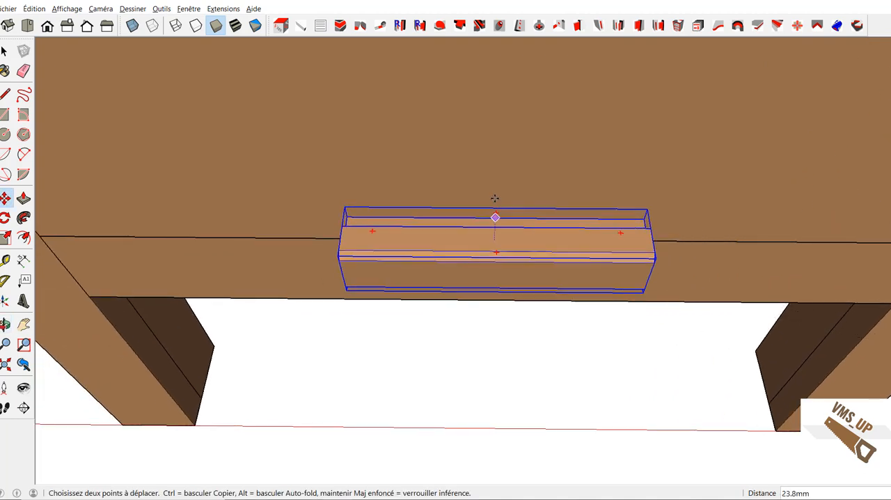
click(502, 137)
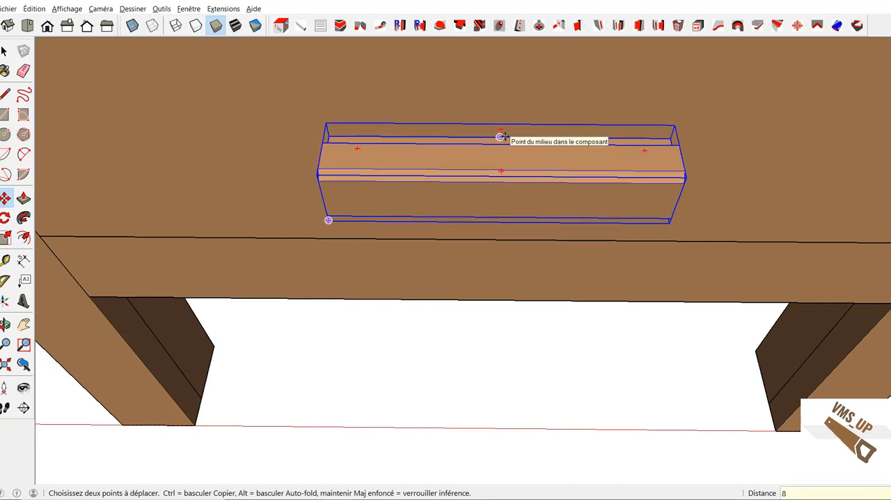
text(80)
key(Return)
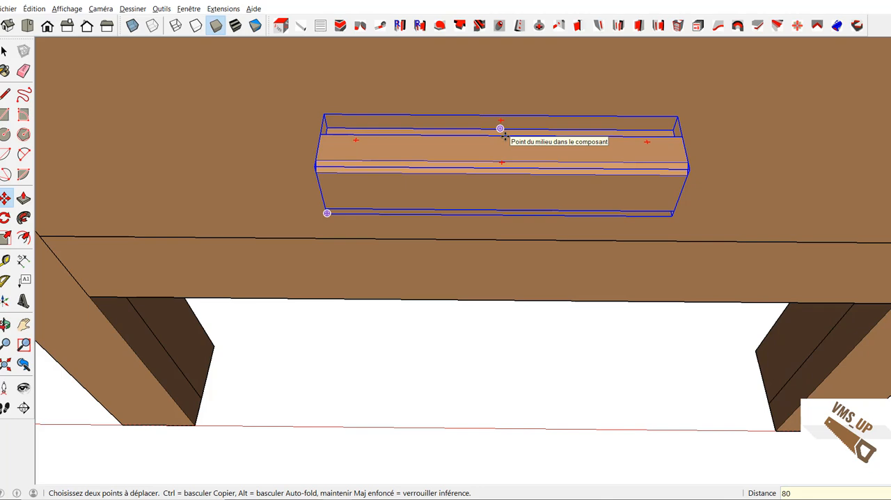
Step: Move the lower of the two remaining handles along the red axis to between the cabinet's front legs
shift+middle_drag(481, 288, 475, 181)
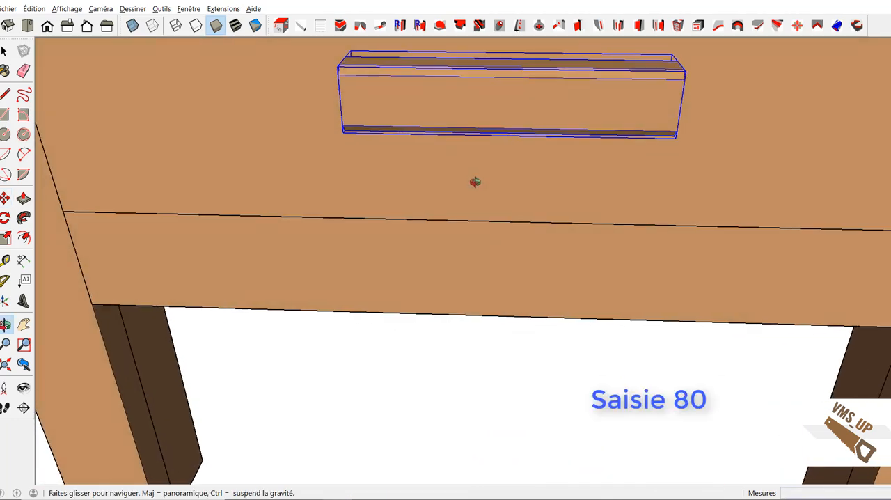
scroll(469, 227, down, 5)
scroll(468, 255, down, 2)
key(space)
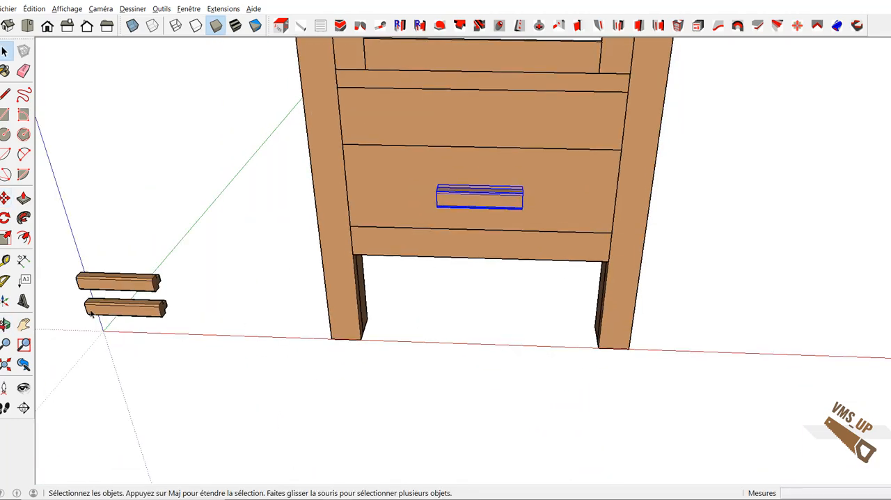
key(m)
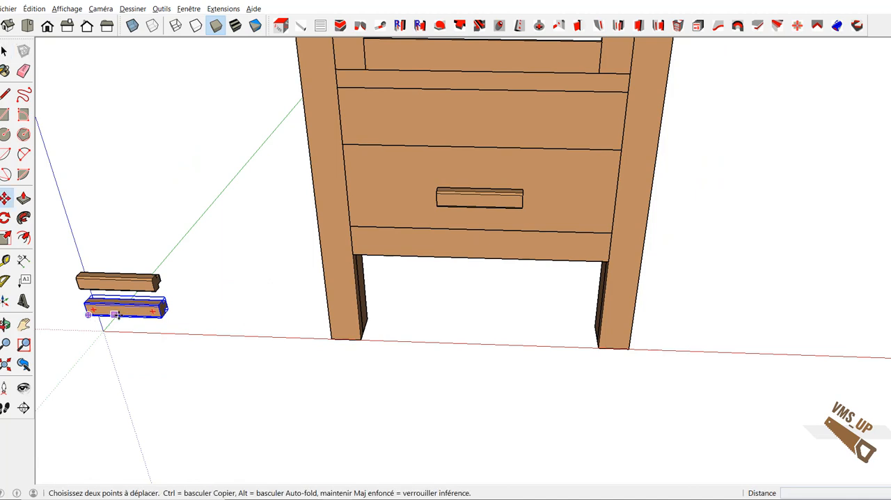
click(137, 314)
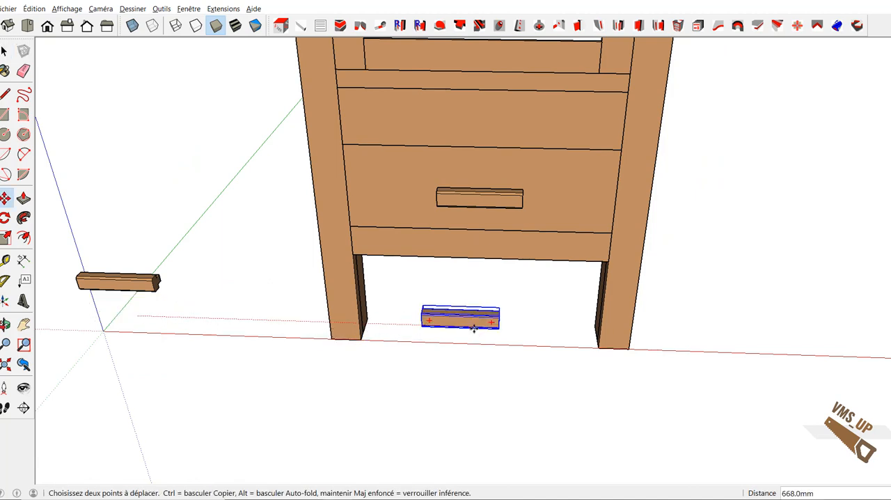
scroll(474, 324, up, 5)
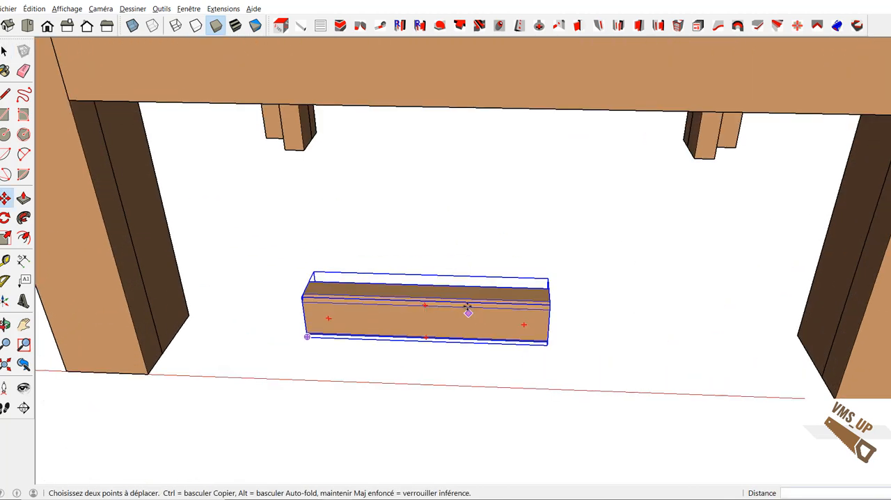
Step: Align the second handle exactly over the lower drawer's handle, matching the midpoints of their front edges
click(426, 298)
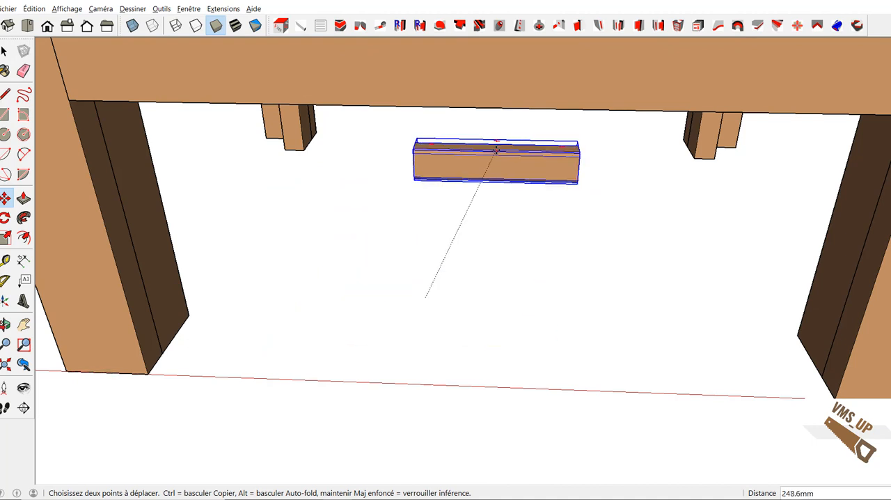
middle_drag(505, 219, 523, 249)
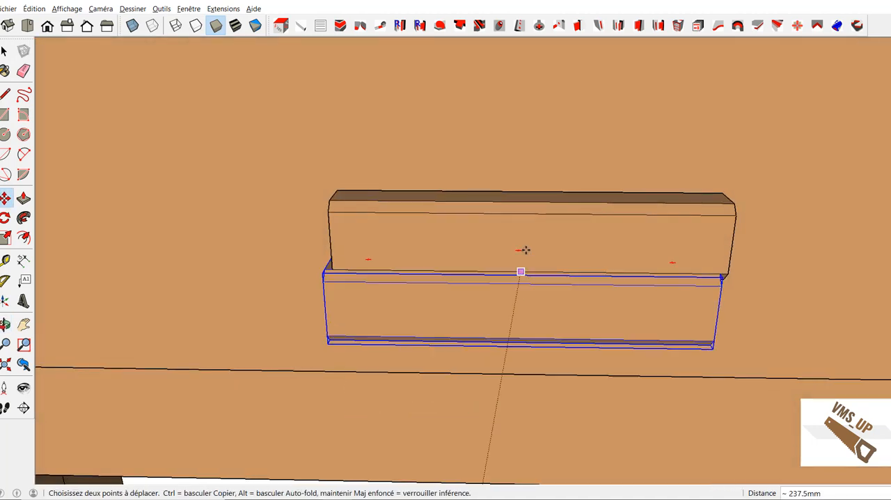
click(530, 202)
Step: Raise the second handle 150 mm vertically onto the upper drawer front
click(536, 239)
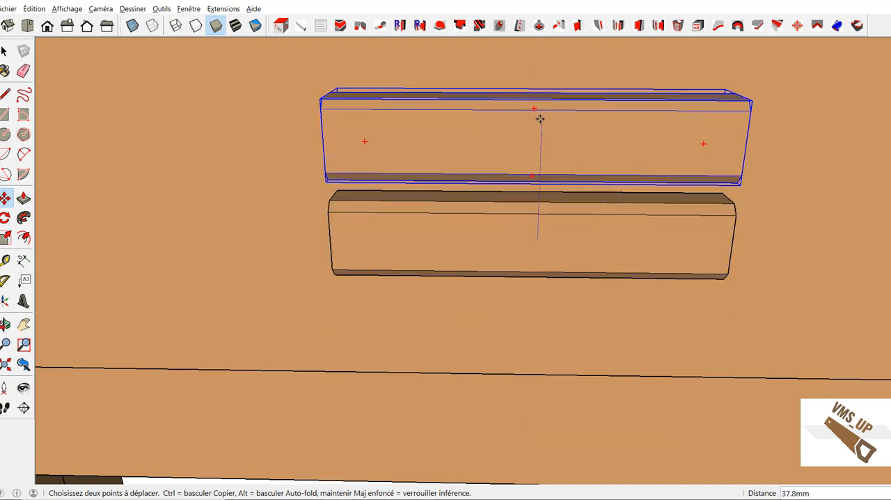
click(538, 125)
scroll(534, 134, down, 2)
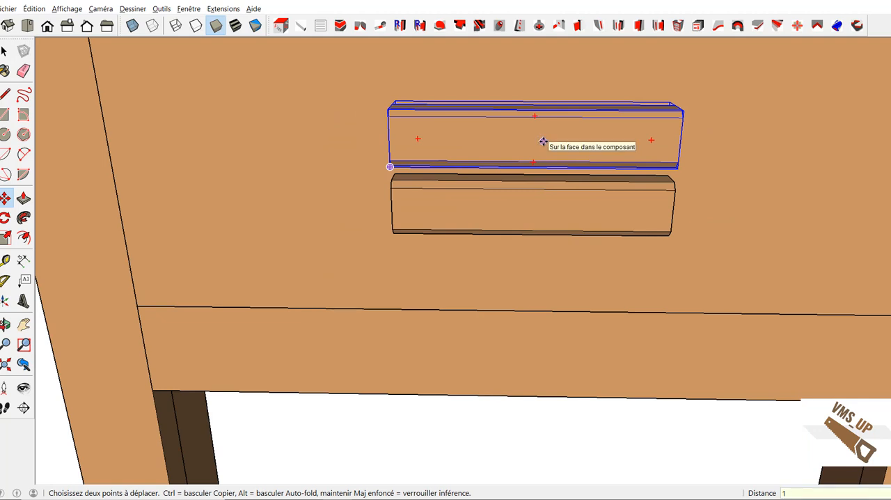
key(Return)
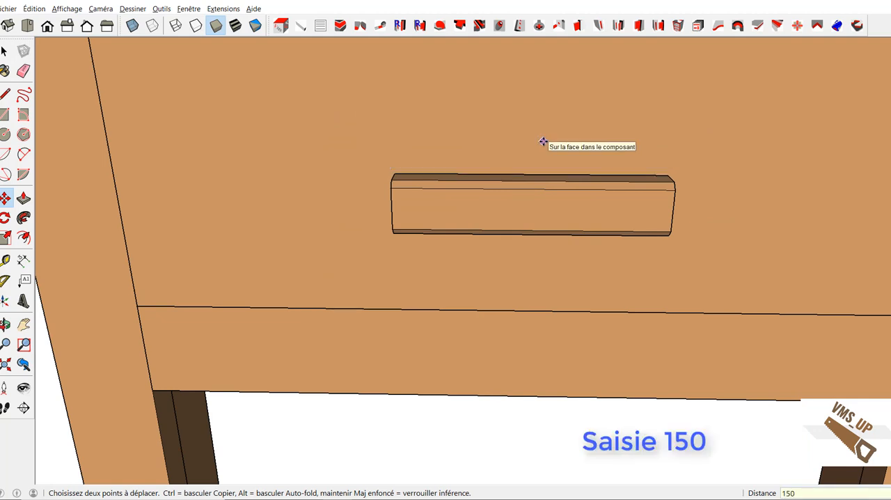
Step: Rotate the last remaining handle upright so its length runs vertically
scroll(585, 192, down, 5)
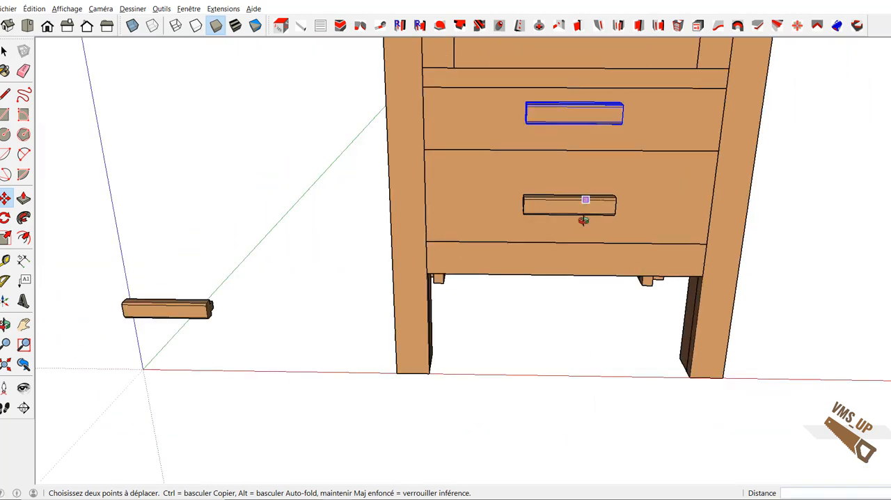
middle_drag(583, 200, 186, 382)
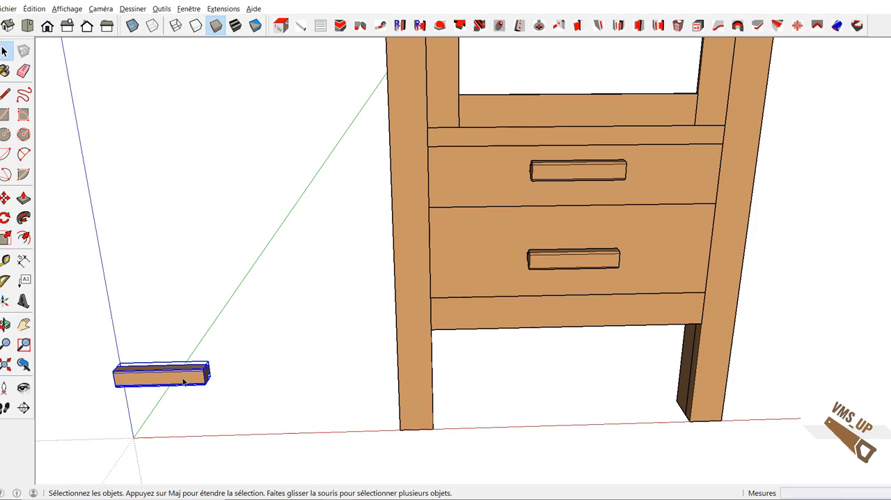
scroll(190, 380, up, 2)
key(m)
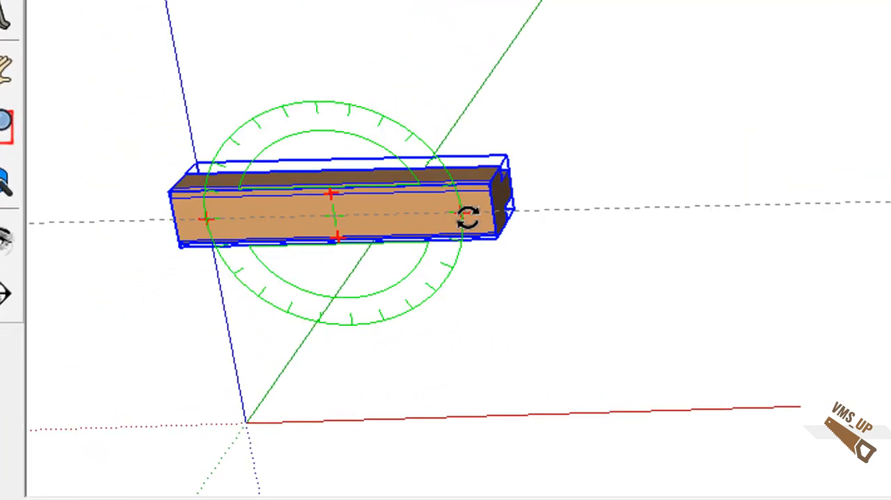
drag(468, 218, 364, 313)
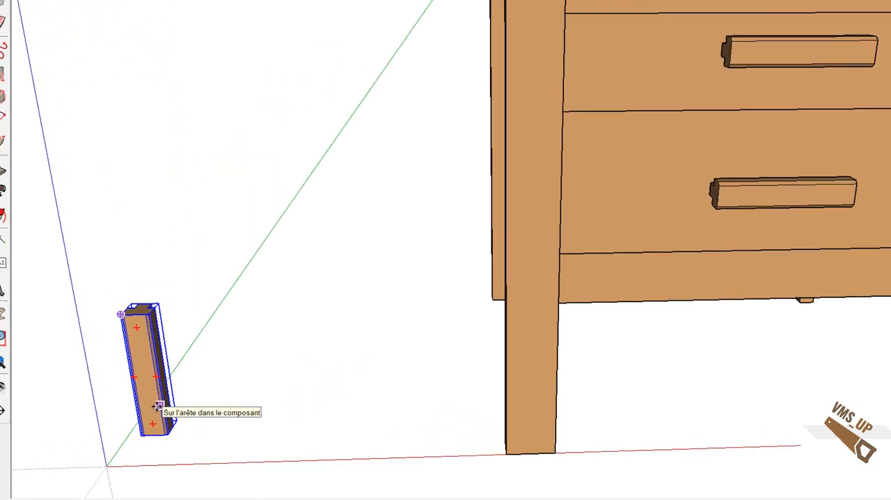
Step: Bring the upright handle up to door height, then shift it along the green axis toward the cabinet's front
drag(134, 380, 415, 229)
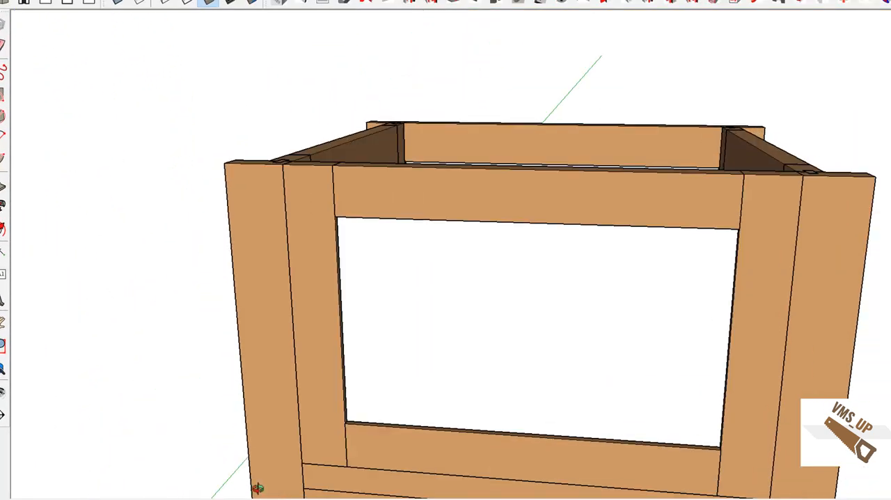
drag(256, 484, 187, 325)
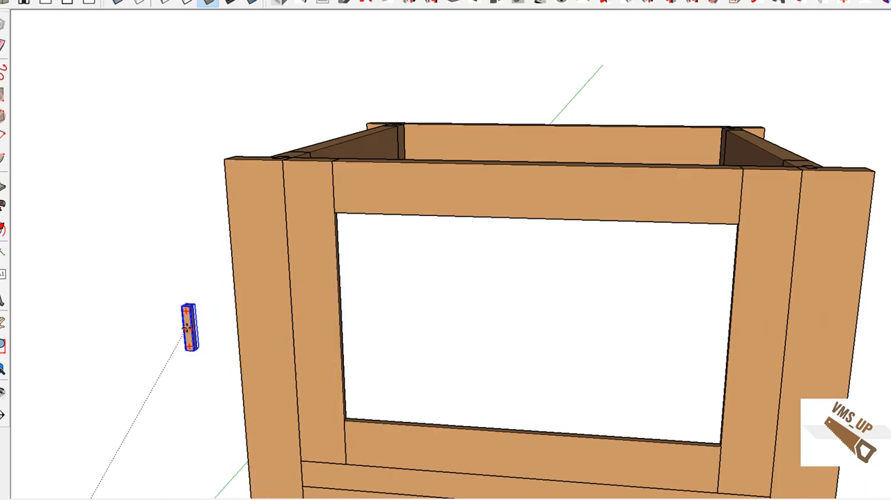
middle_drag(215, 334, 261, 438)
scroll(245, 36, down, 3)
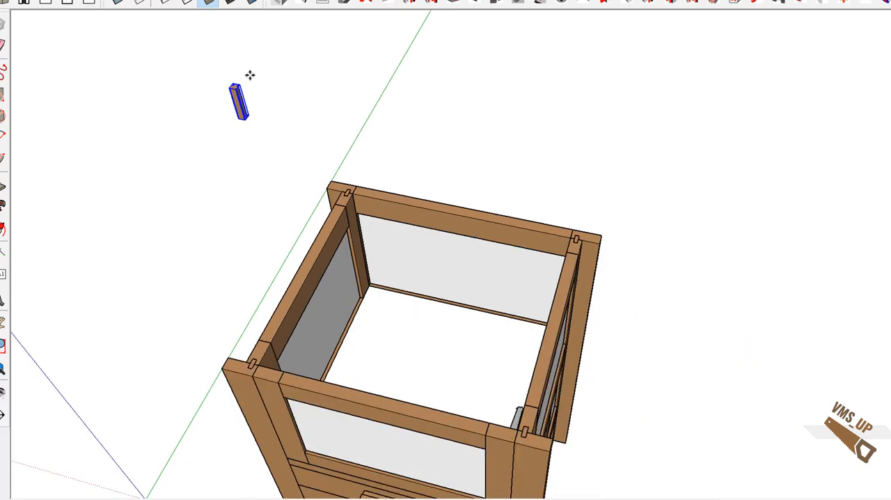
click(238, 86)
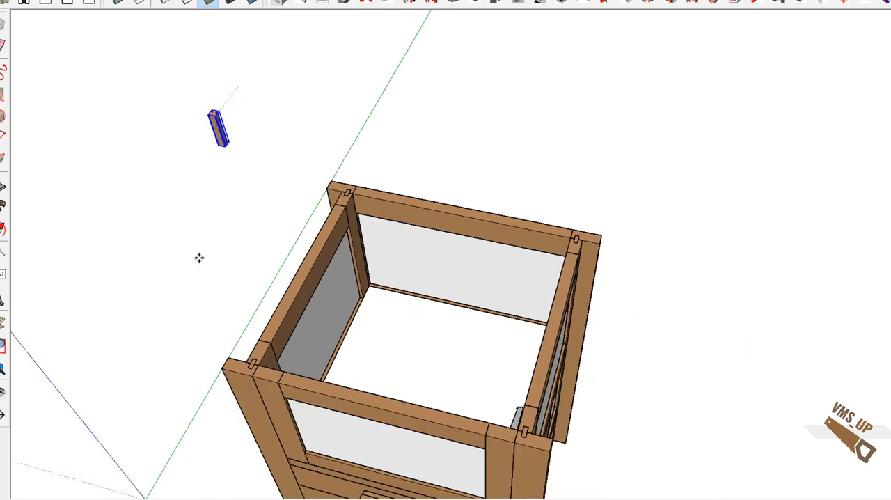
click(294, 415)
Step: Place the upright handle by the midpoint of its top back edge on the midpoint of the left door stile's top edge
shift+middle_drag(293, 386, 320, 288)
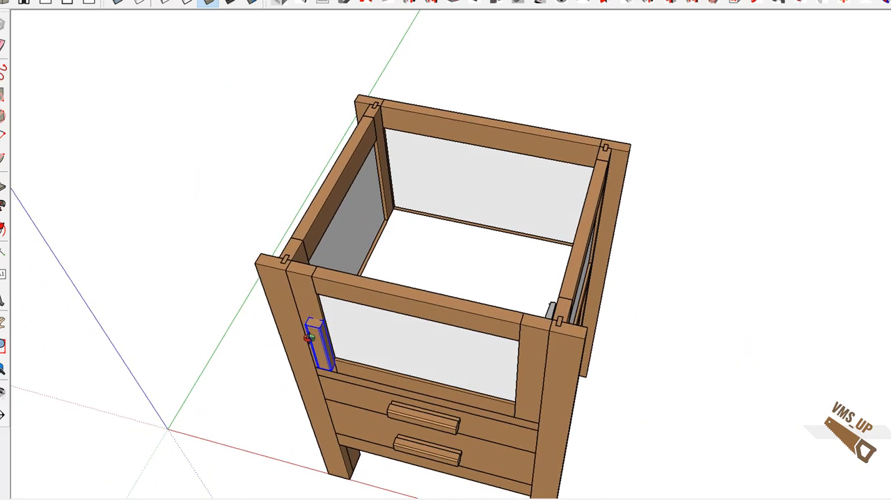
middle_drag(311, 324, 300, 353)
scroll(305, 348, up, 4)
scroll(303, 341, up, 1)
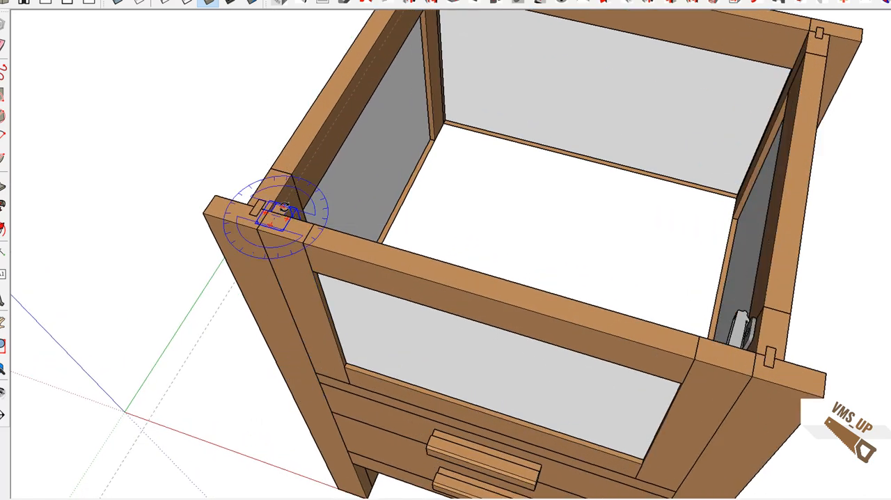
scroll(284, 208, up, 3)
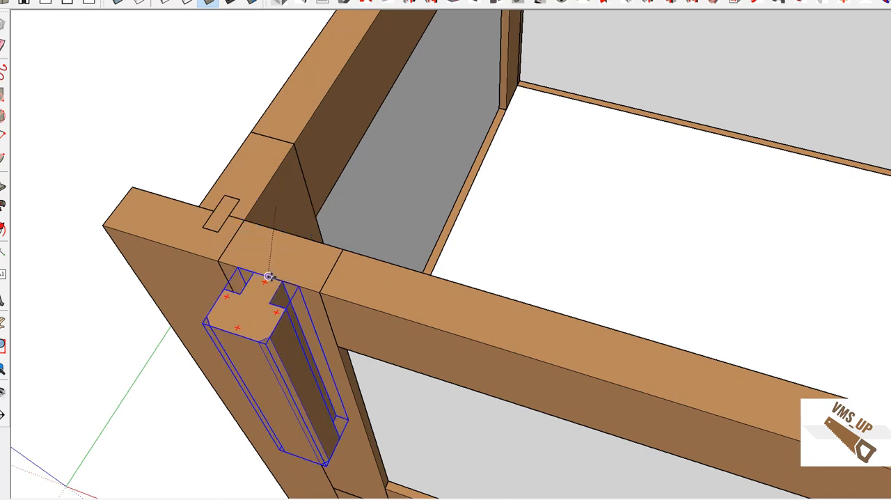
Step: Lower the handle vertically along the left door stile until it sits beside the door's opening
middle_drag(287, 285, 242, 199)
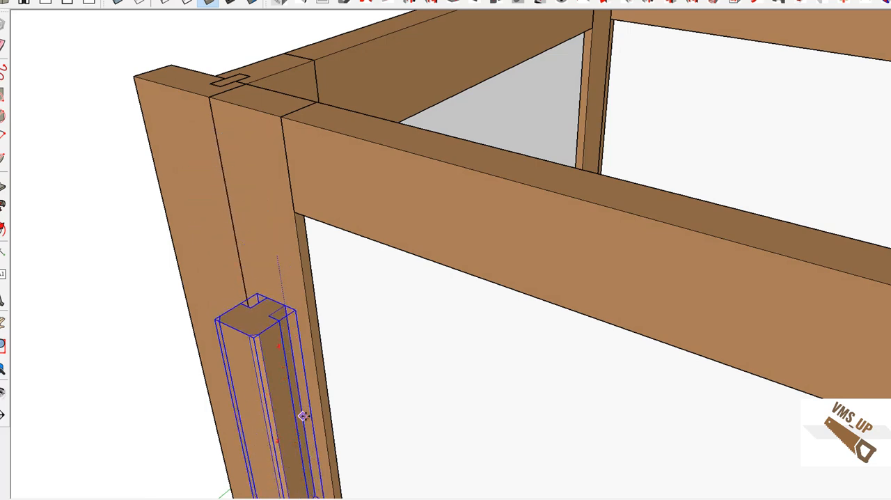
scroll(350, 425, down, 3)
middle_drag(368, 436, 466, 274)
click(361, 340)
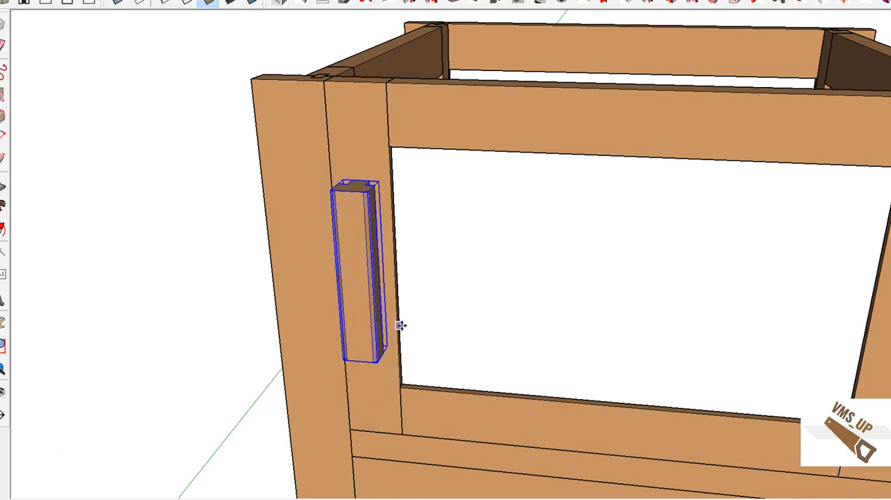
scroll(401, 325, down, 2)
mouse_move(446, 327)
middle_down()
mouse_move(378, 288)
mouse_move(506, 239)
mouse_move(652, 233)
mouse_move(478, 230)
mouse_move(481, 238)
mouse_move(250, 371)
mouse_move(354, 364)
mouse_move(350, 378)
mouse_move(304, 378)
mouse_move(307, 402)
mouse_move(309, 392)
mouse_move(366, 411)
mouse_move(364, 376)
mouse_move(378, 389)
mouse_move(592, 407)
mouse_move(690, 396)
mouse_move(587, 426)
mouse_move(618, 416)
mouse_move(338, 390)
mouse_move(314, 412)
mouse_move(312, 385)
mouse_move(268, 364)
mouse_move(292, 427)
mouse_move(318, 445)
mouse_move(313, 469)
mouse_move(322, 424)
mouse_move(279, 380)
mouse_move(239, 385)
mouse_move(219, 353)
middle_up()
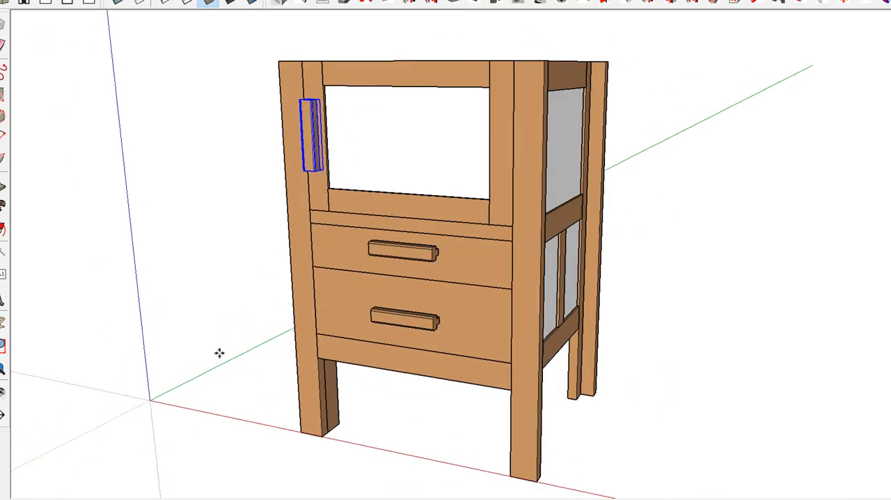